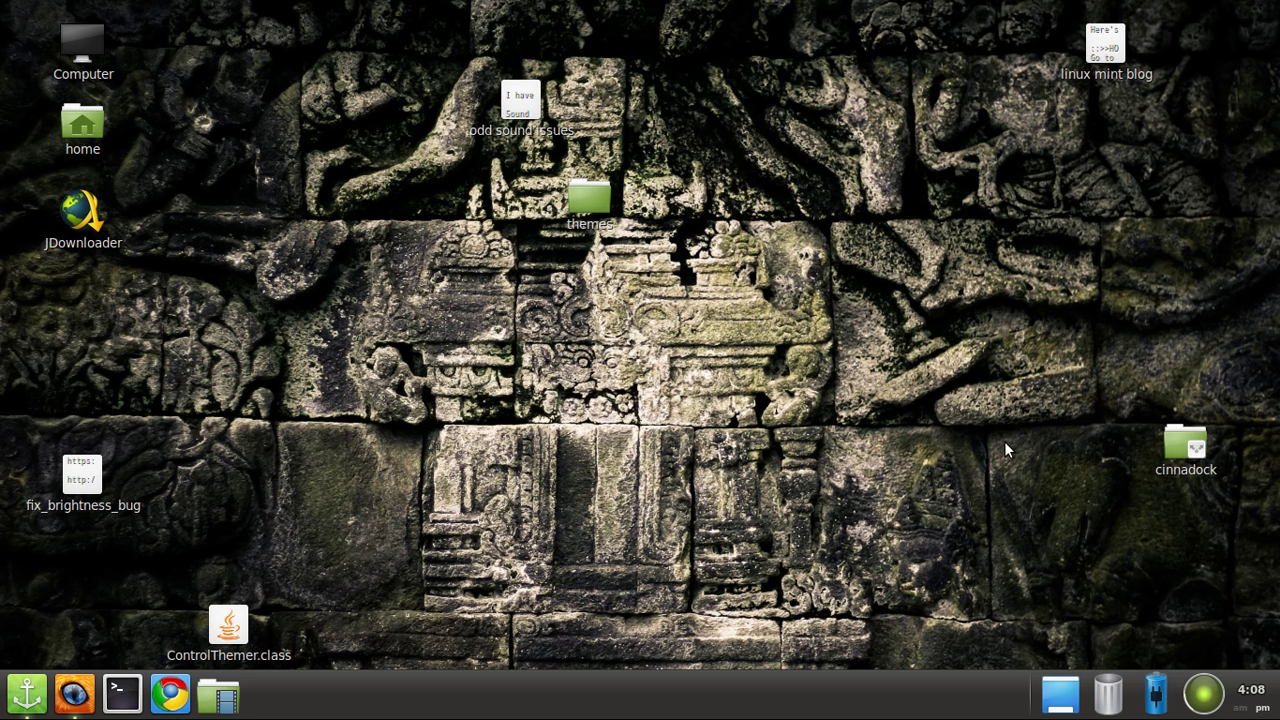
{"action": "left_click_drag", "start_coordinate": [910, 492], "coordinate": [566, 616]}
{"action": "left_click_drag", "start_coordinate": [612, 524], "coordinate": [866, 262]}
- Bring up the Firefox window and cycle back and forth between the Ruby Forum and About recordMyDesktop tabs
{"action": "left_click", "coordinate": [75, 693]}
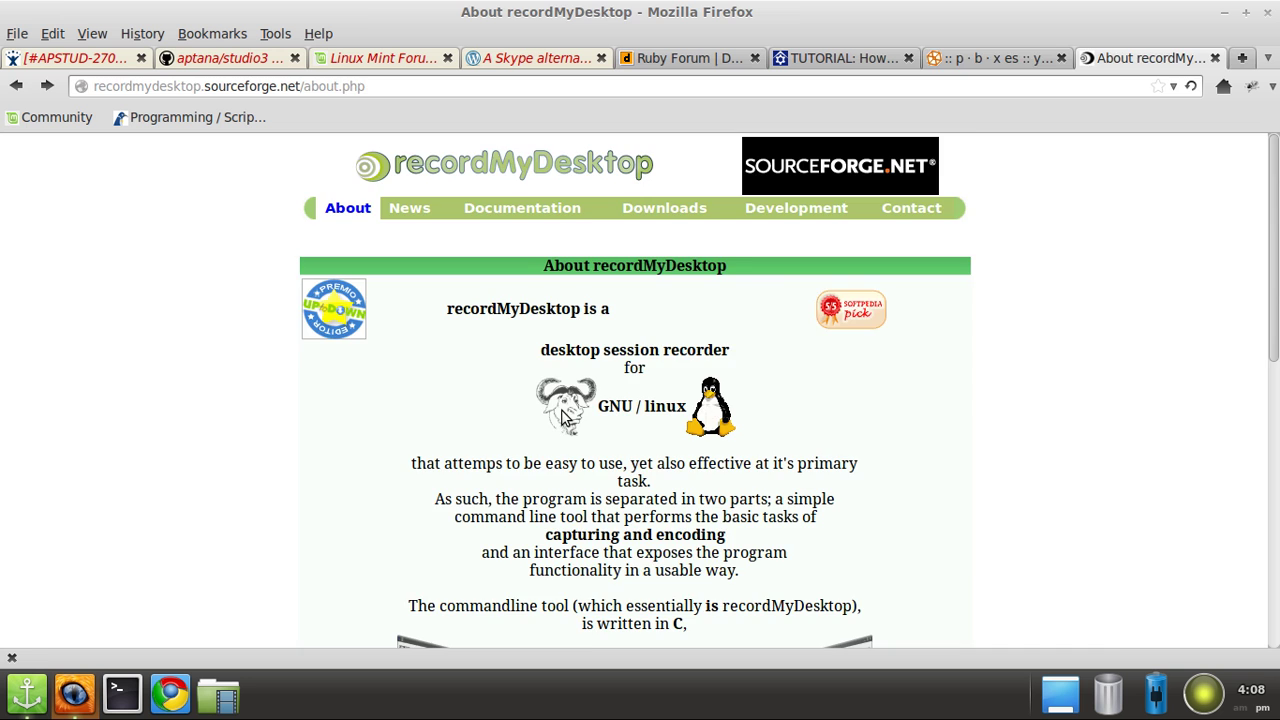
{"action": "key", "text": "ctrl+Page_Up"}
{"action": "key", "text": "ctrl+Page_Up"}
{"action": "key", "text": "ctrl+Page_Up"}
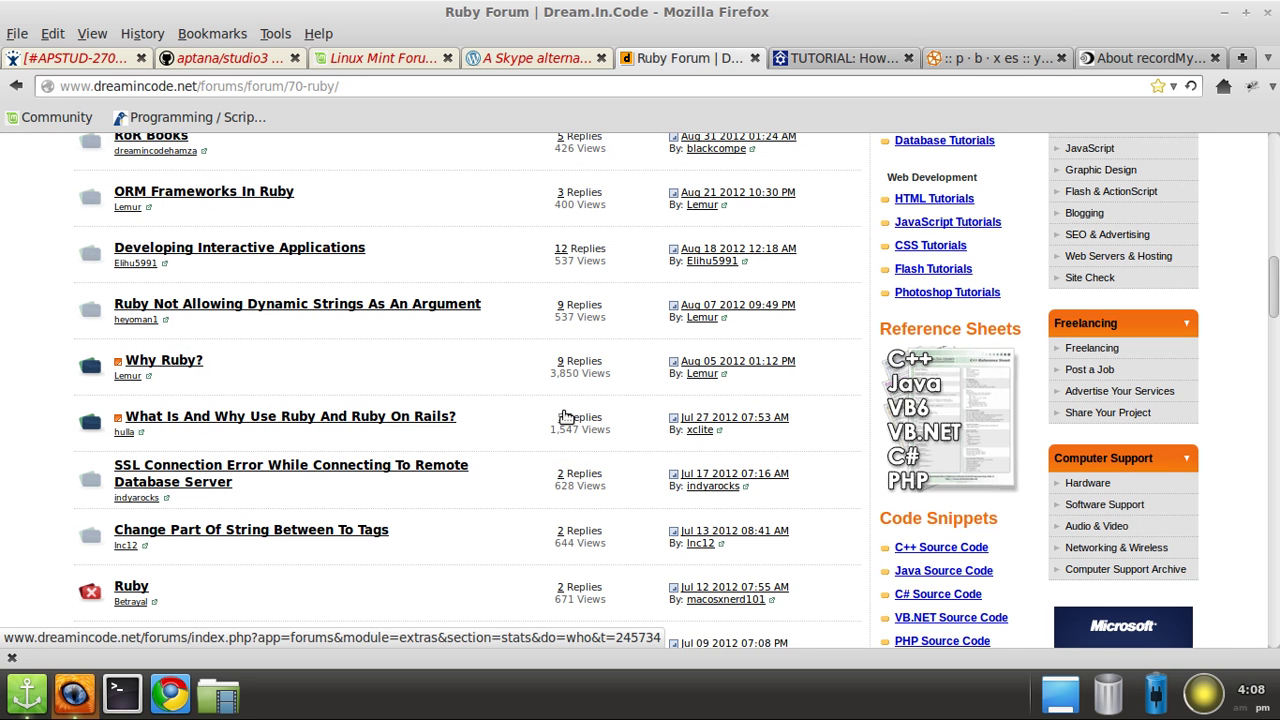
{"action": "key", "text": "ctrl+Page_Down"}
{"action": "key", "text": "ctrl+Page_Down"}
{"action": "key", "text": "ctrl+Page_Down"}
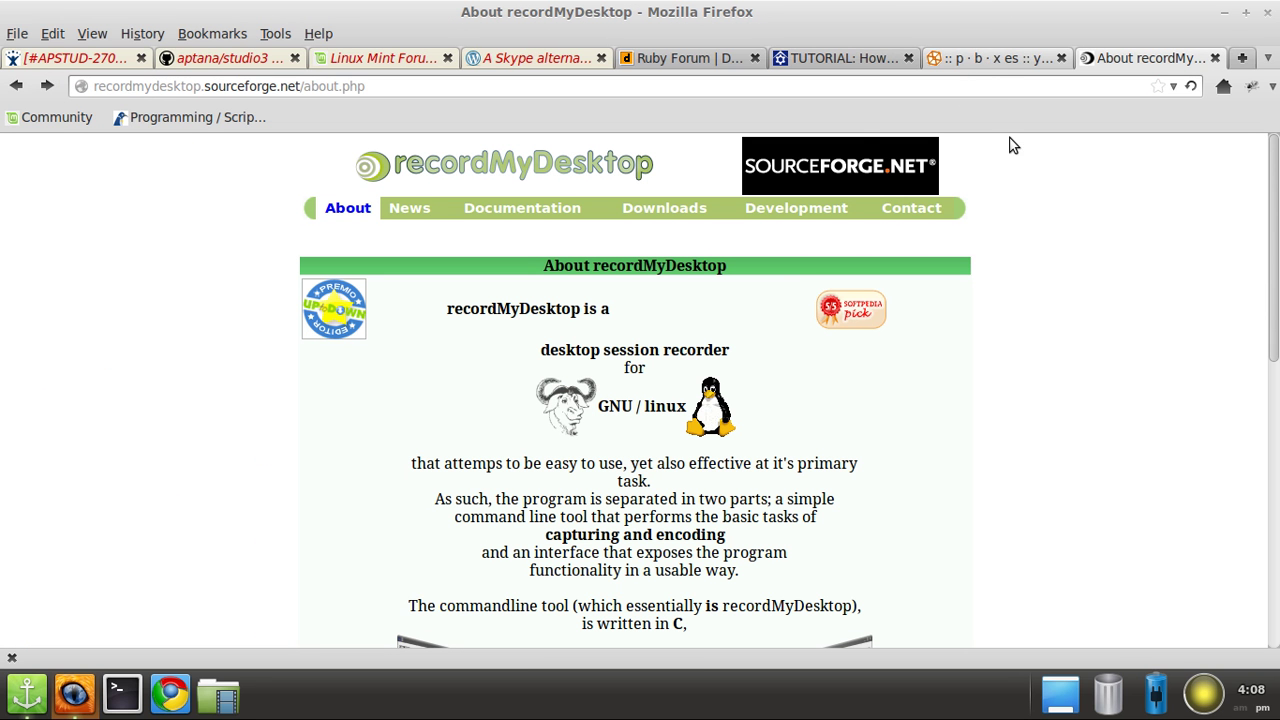
{"action": "key", "text": "ctrl+Page_Up"}
{"action": "key", "text": "ctrl+Page_Up"}
{"action": "key", "text": "ctrl+Page_Up"}
{"action": "key", "text": "ctrl+Page_Down"}
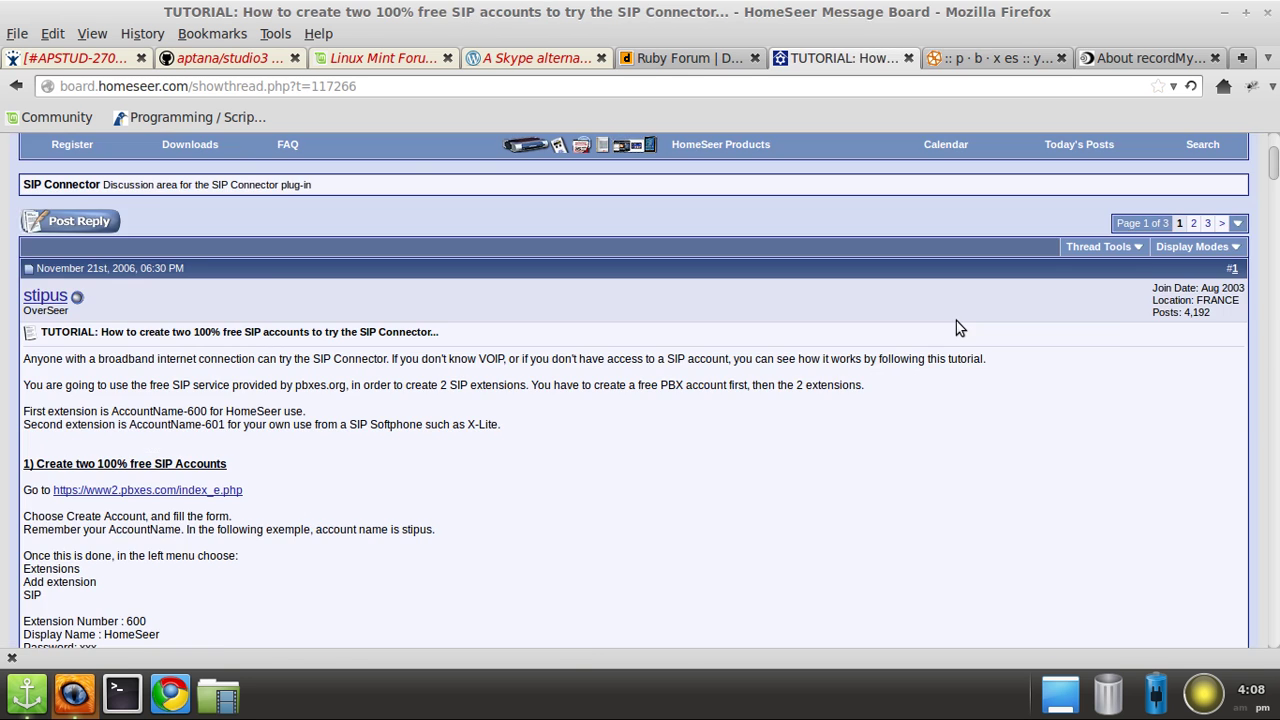
{"action": "key", "text": "ctrl+Page_Down"}
{"action": "key", "text": "ctrl+Page_Down"}
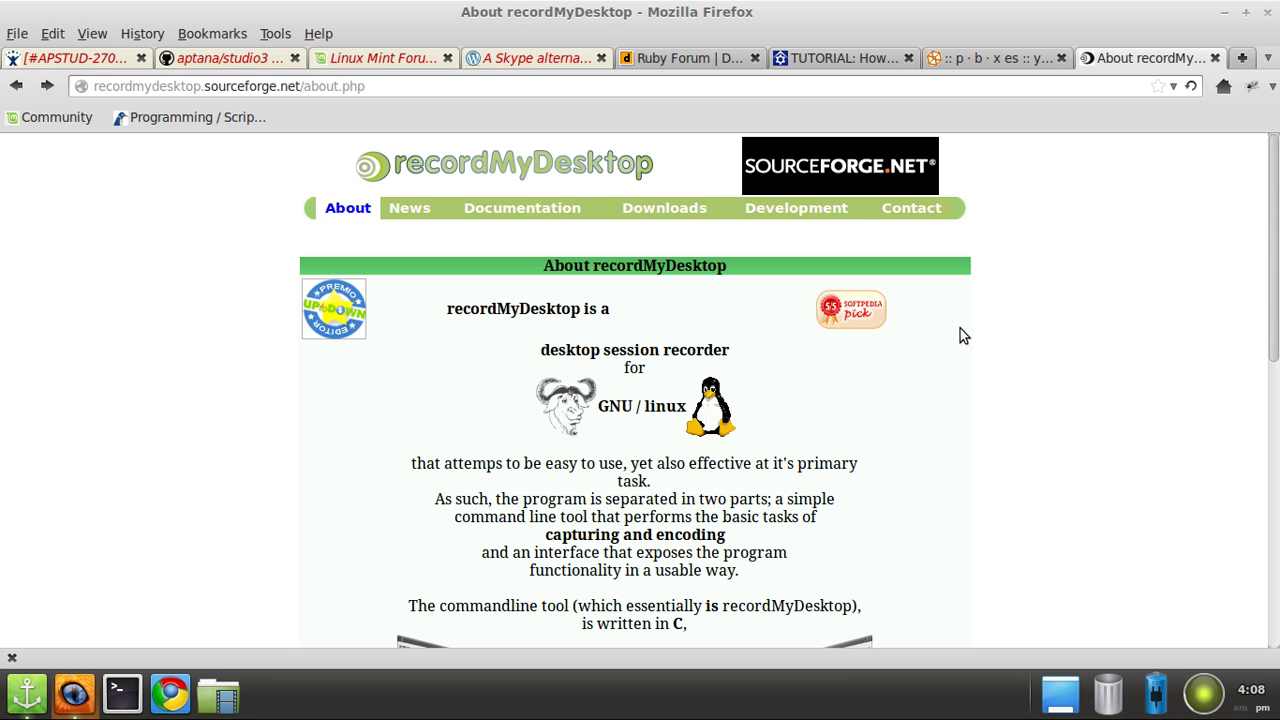
- Toggle between the desktop and the open browser window several times, then minimize Firefox
{"action": "key", "text": "super+d"}
{"action": "key", "text": "super+d"}
{"action": "key", "text": "super+d"}
{"action": "key", "text": "super+d"}
{"action": "key", "text": "super+d"}
{"action": "key", "text": "super+d"}
{"action": "key", "text": "super+d"}
{"action": "key", "text": "super+d"}
{"action": "key", "text": "super+d"}
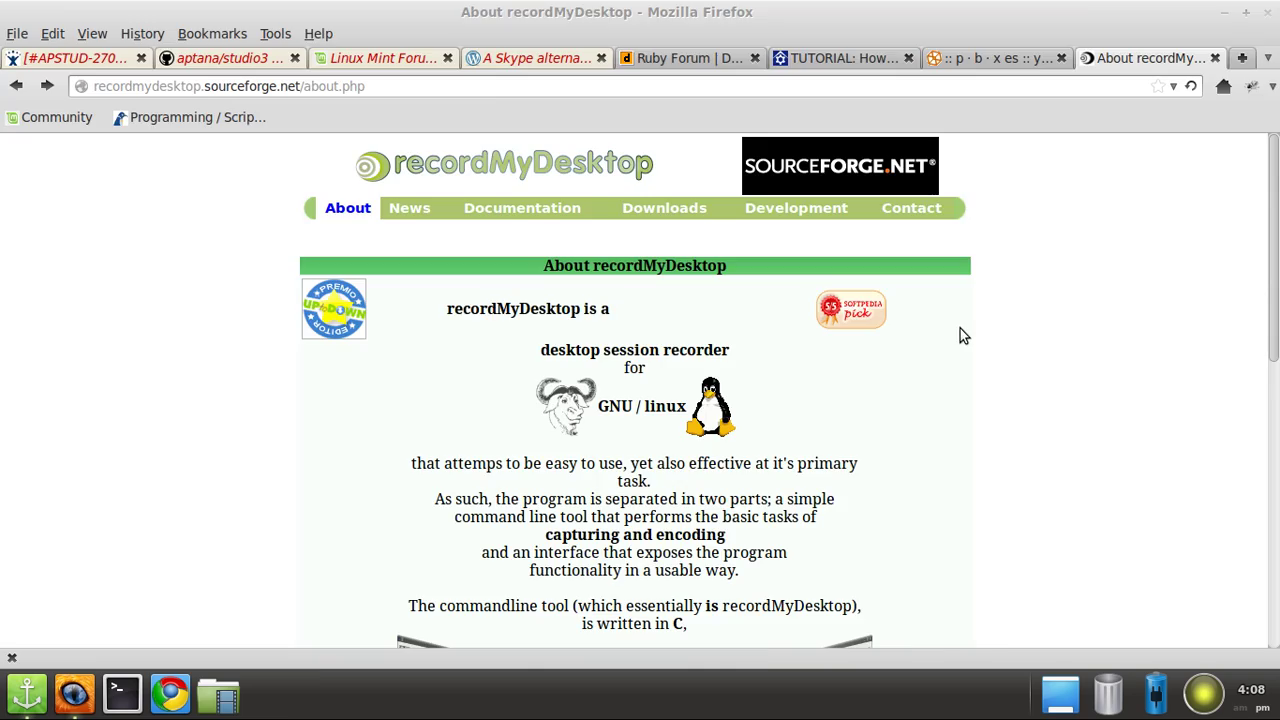
{"action": "key", "text": "super+d"}
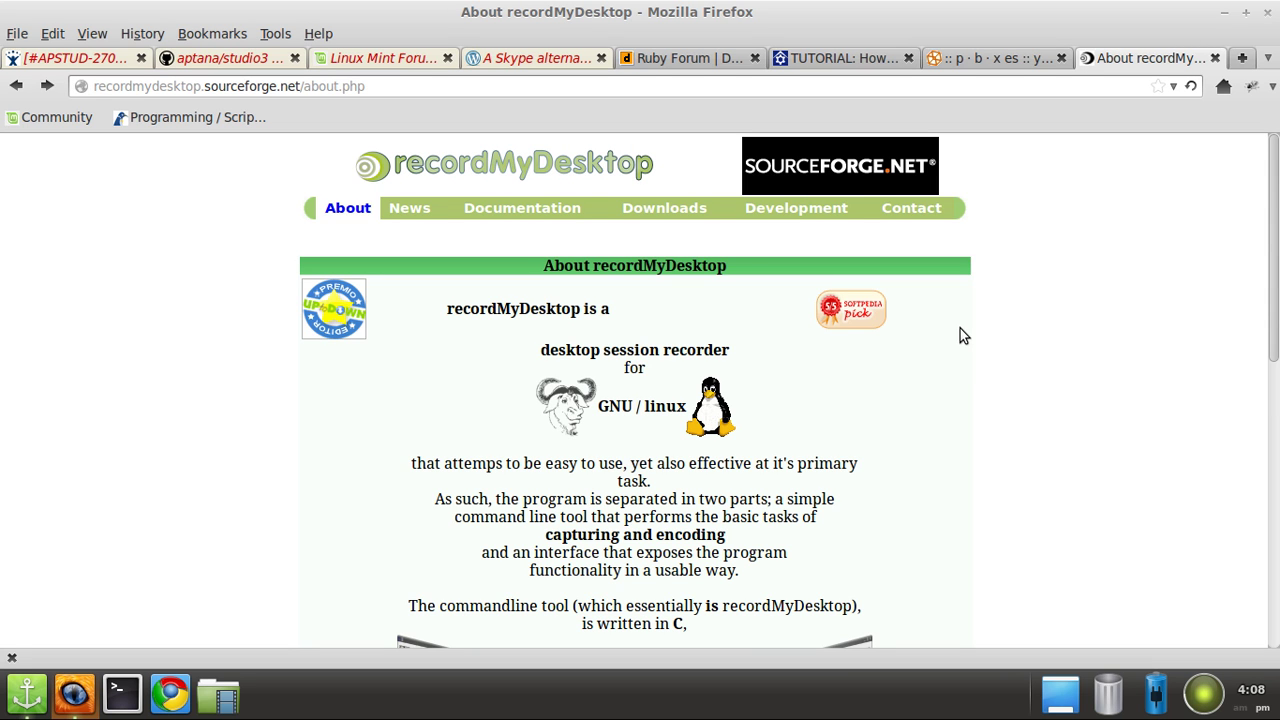
{"action": "left_click", "coordinate": [1222, 16]}
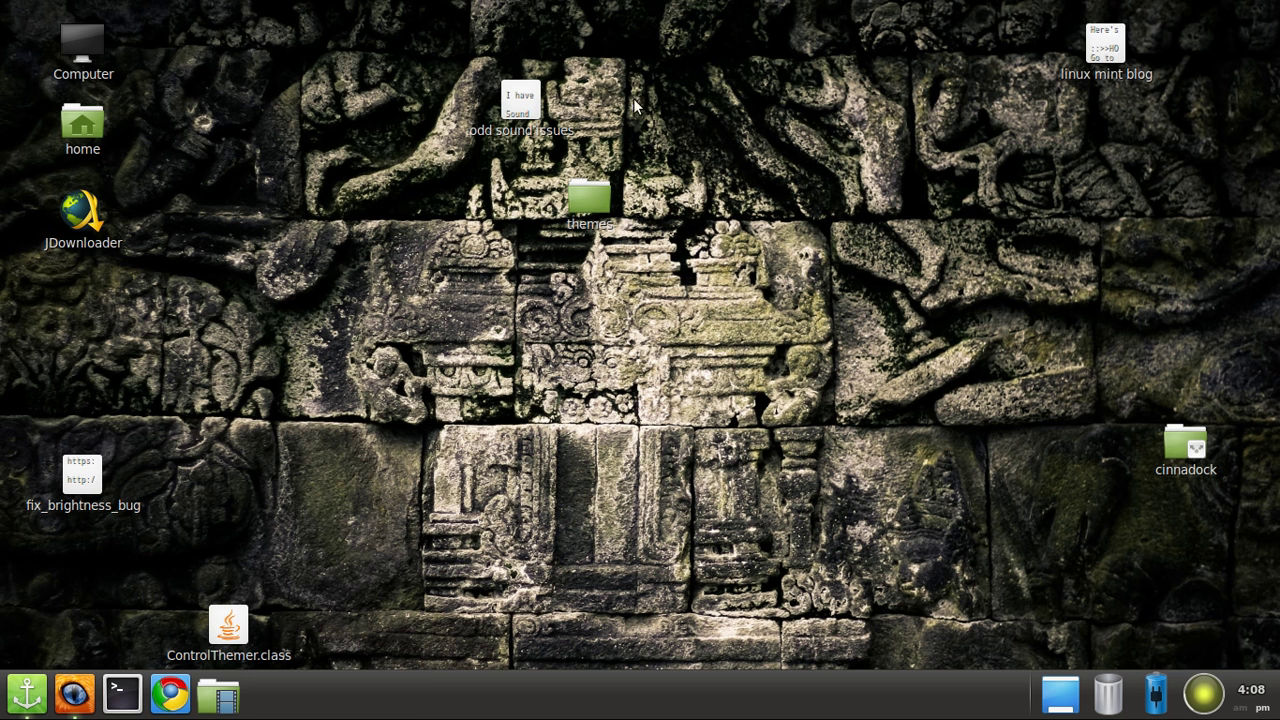
{"action": "left_click_drag", "start_coordinate": [634, 98], "coordinate": [758, 346]}
{"action": "left_click_drag", "start_coordinate": [978, 165], "coordinate": [392, 308]}
- Open a terminal and run "apt install xbindkeys xbindkeys-config xautomation", entering the sudo password
{"action": "key", "text": "ctrl+alt+t"}
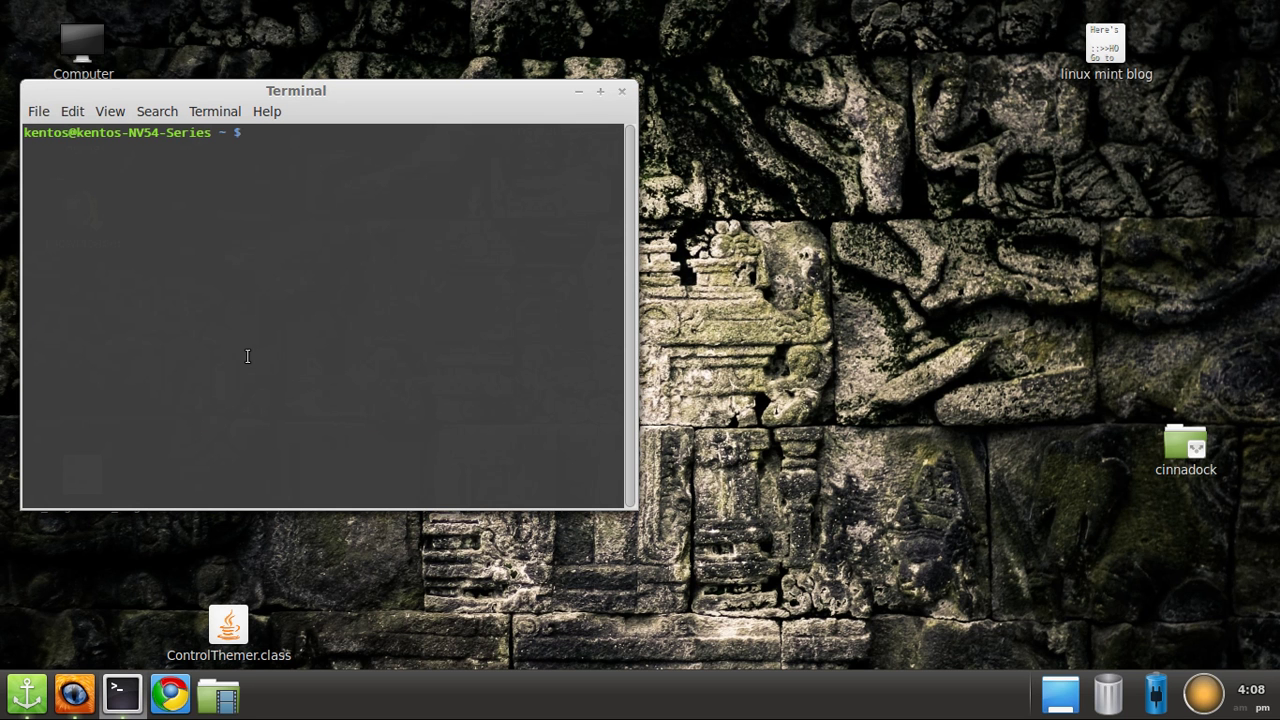
{"action": "type", "text": "apt "}
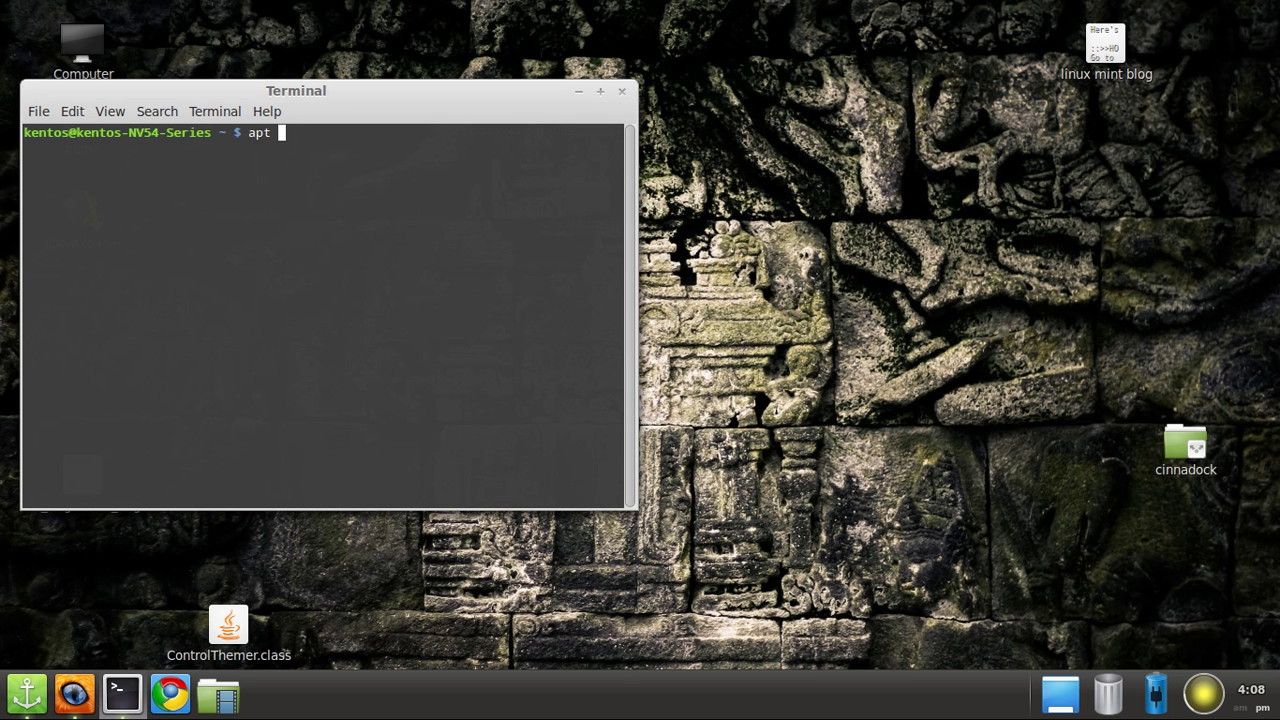
{"action": "type", "text": "install "}
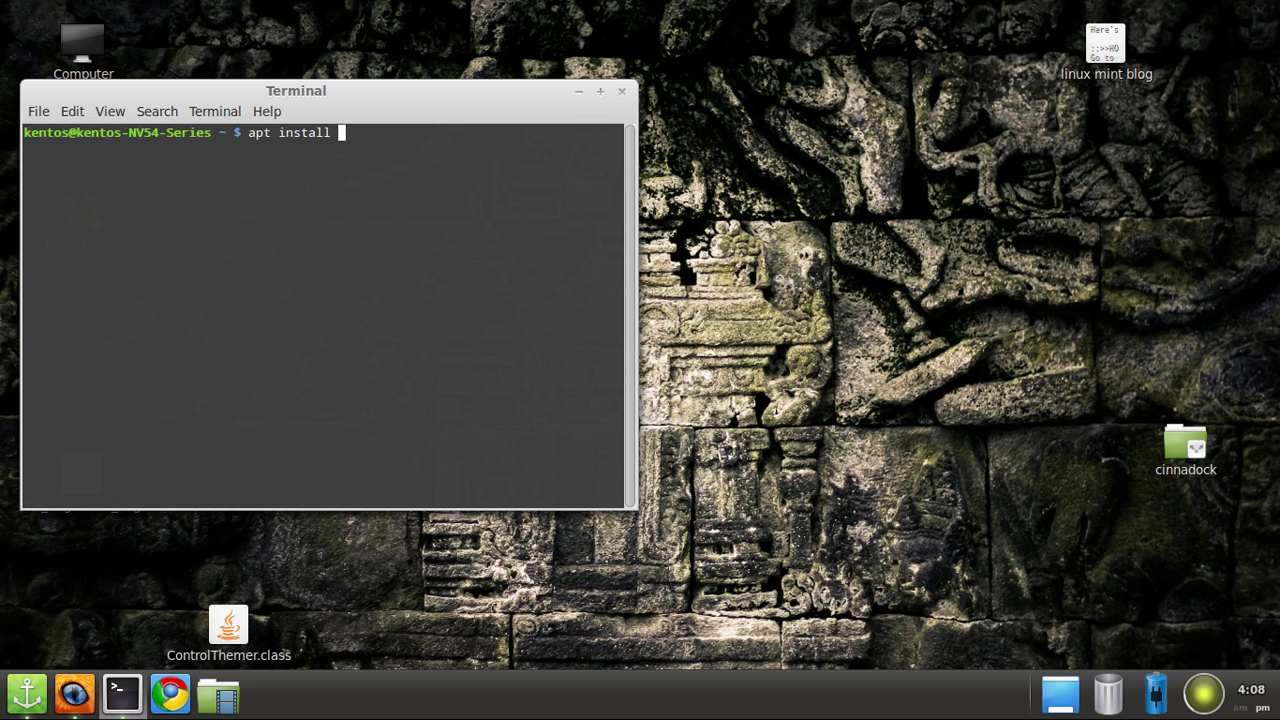
{"action": "type", "text": "xbindkeys xbind"}
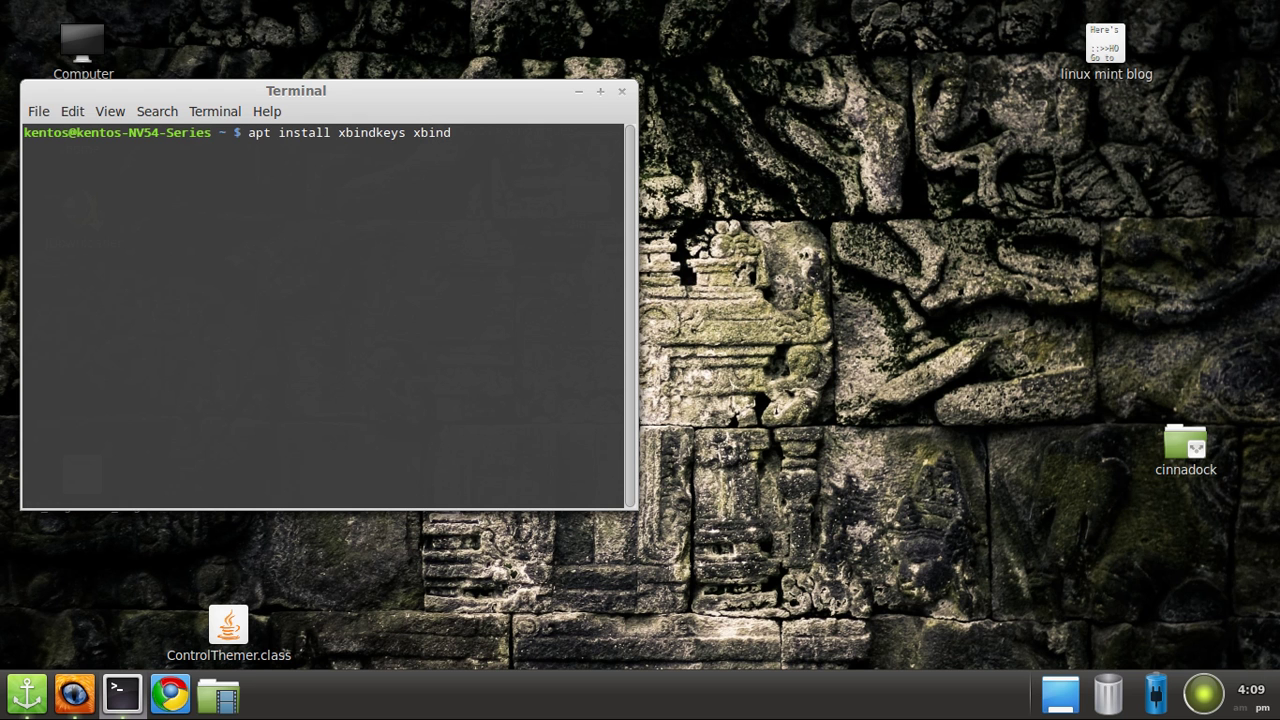
{"action": "type", "text": "keys-config"}
{"action": "type", "text": "xautomation"}
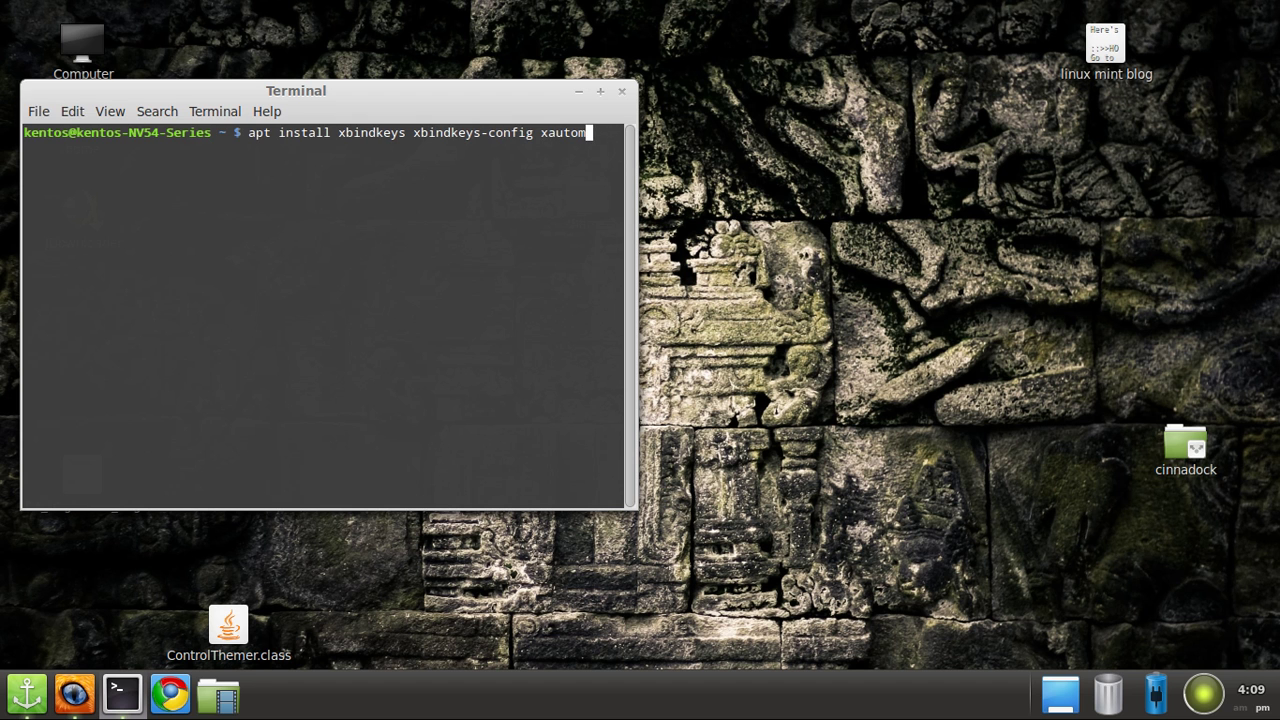
{"action": "key", "text": "Return"}
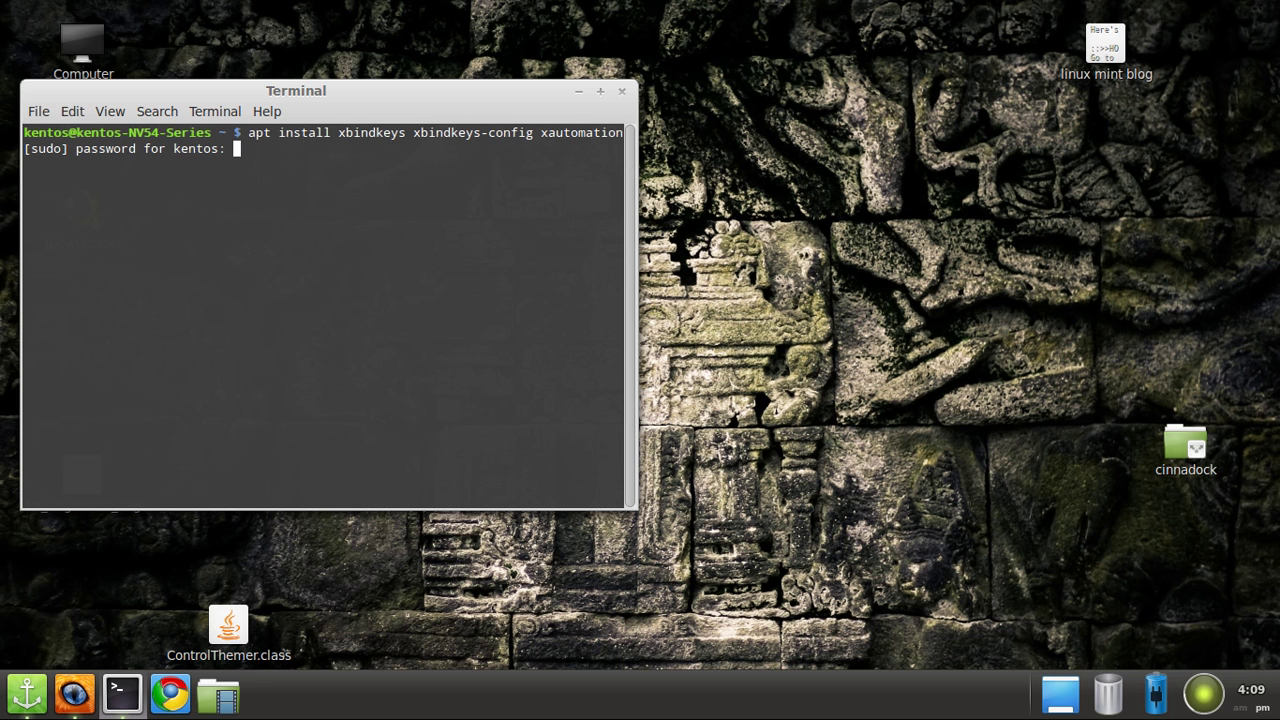
{"action": "key", "text": "Return"}
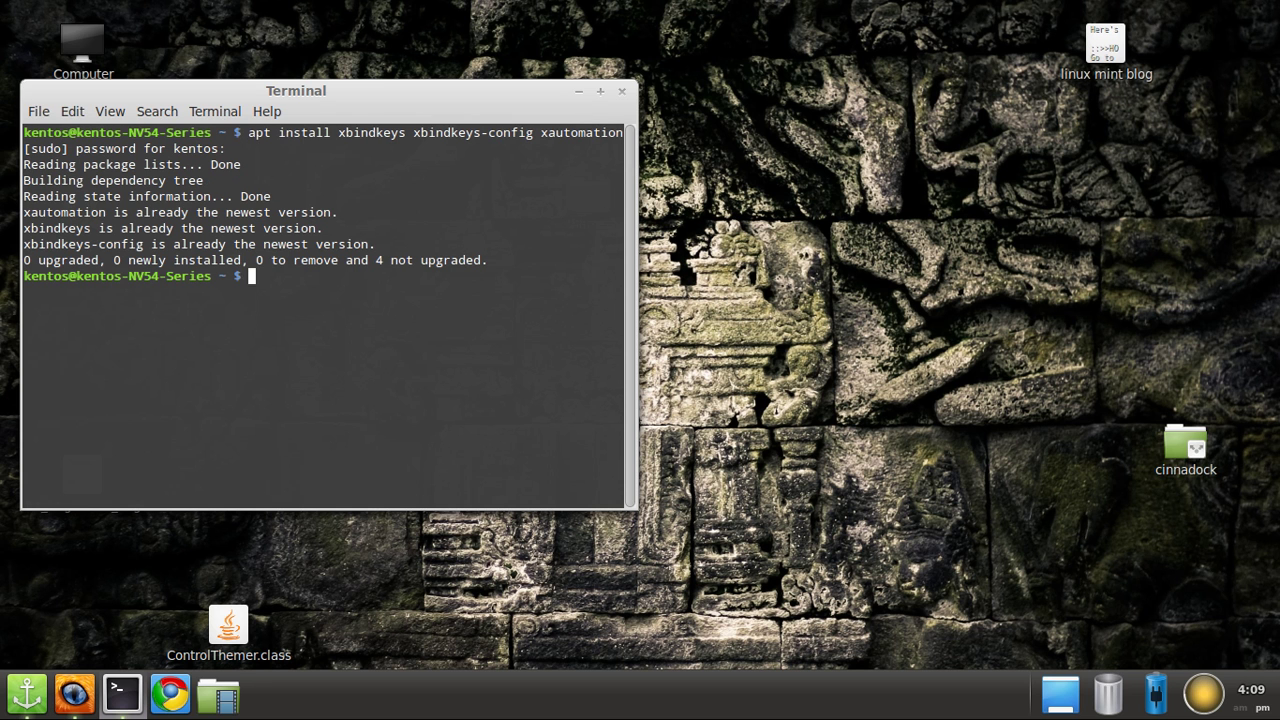
- List all home directory files with "ls -a" and locate the .xbindkeysrc file in the listing
{"action": "type", "text": "ls -a"}
{"action": "key", "text": "Return"}
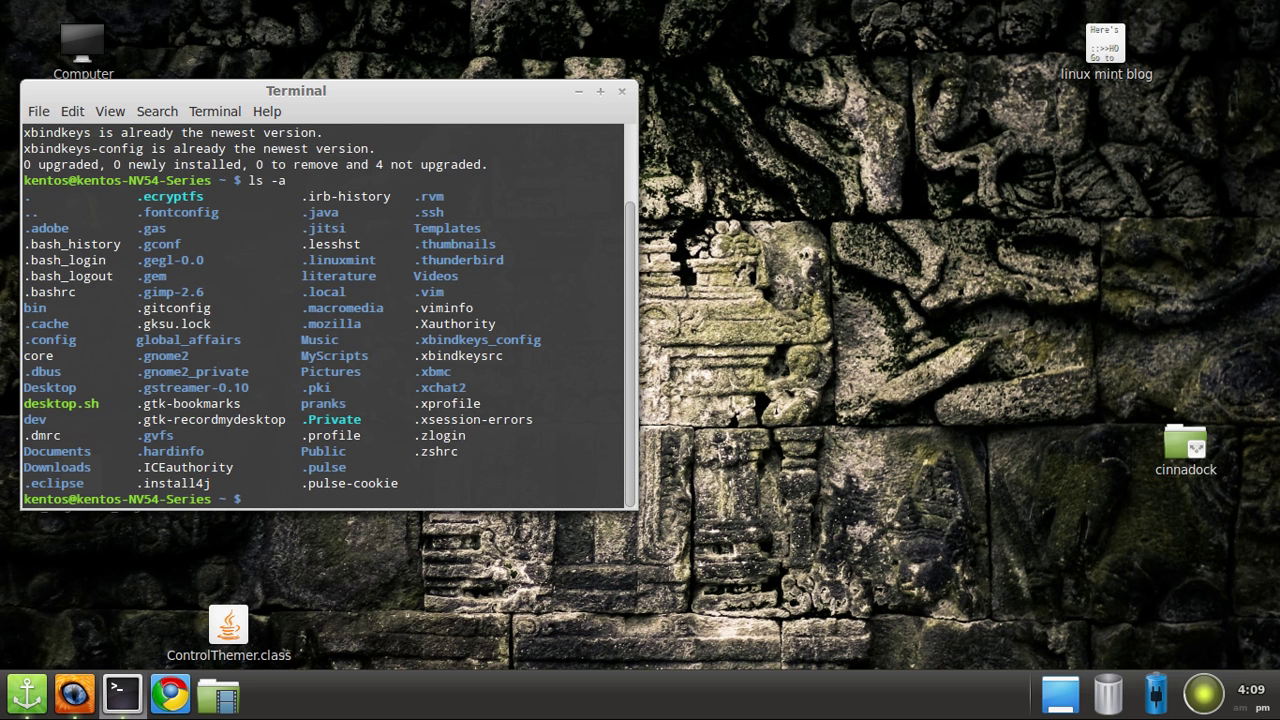
{"action": "left_click_drag", "start_coordinate": [422, 360], "coordinate": [490, 342]}
{"action": "double_click", "coordinate": [463, 358]}
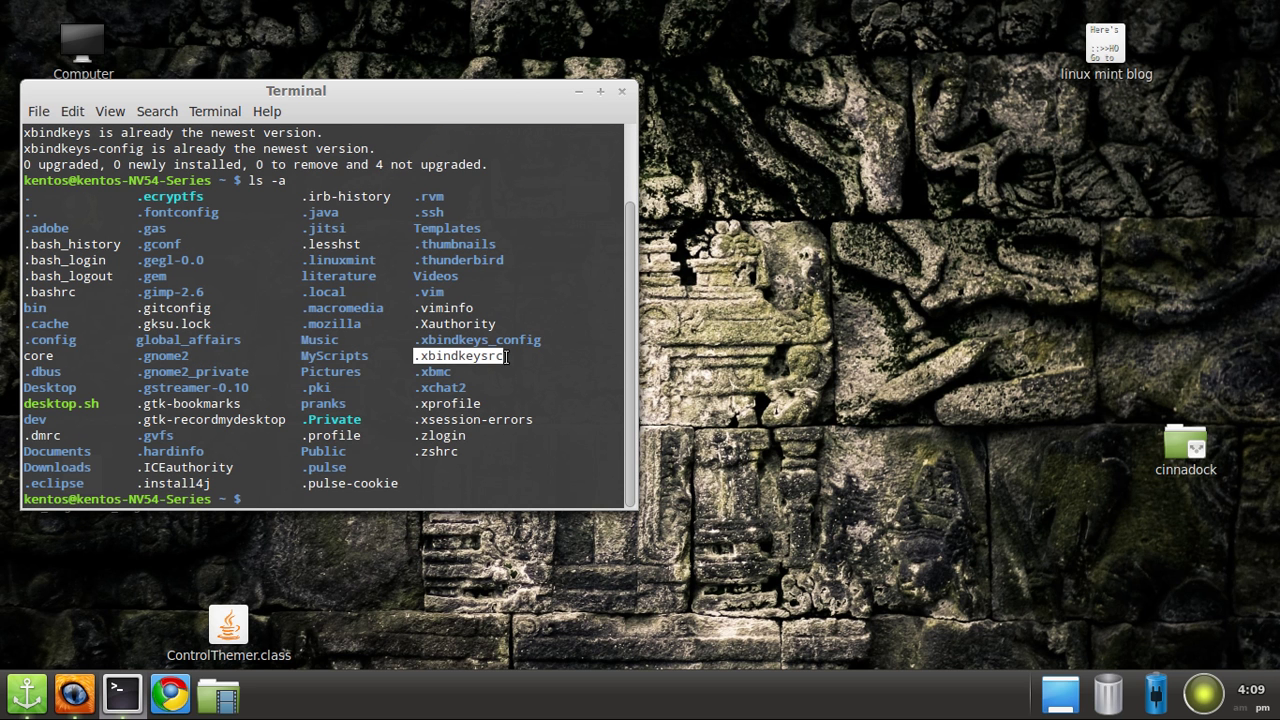
{"action": "left_click", "coordinate": [452, 356]}
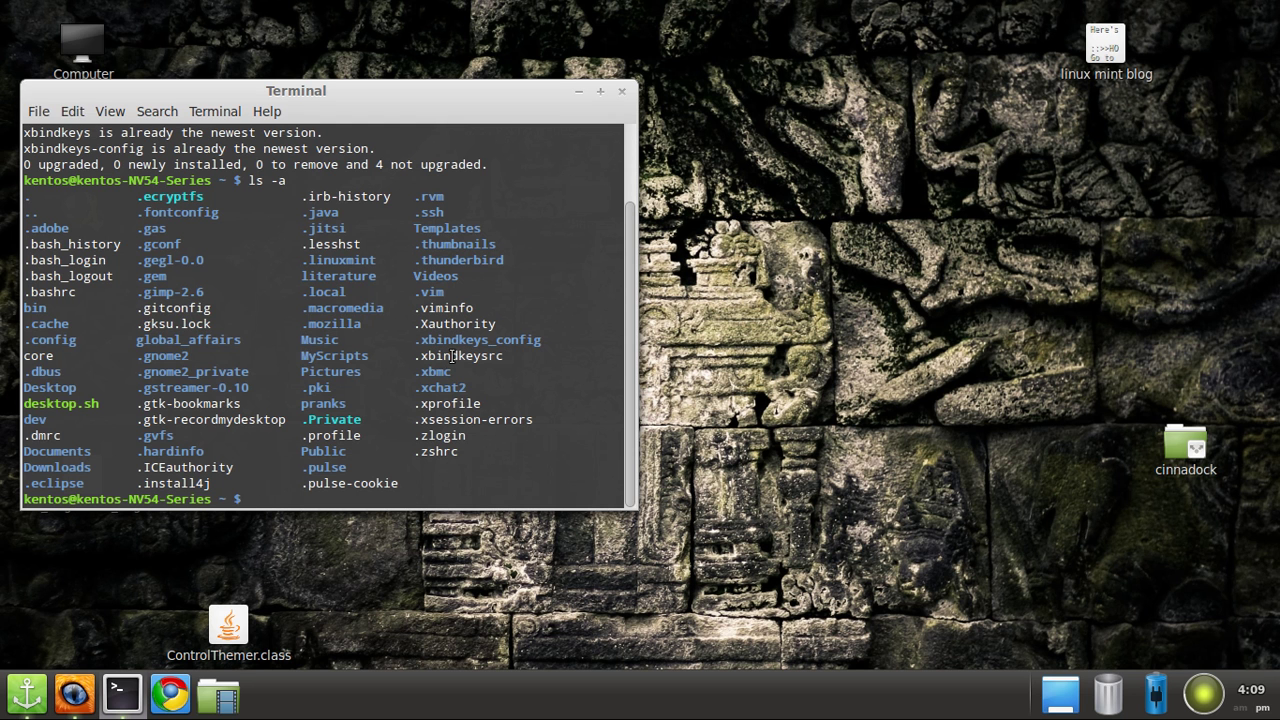
- Open .xbindkeysrc in vi and read through its header comments down to the key binding entries
{"action": "type", "text": "vi .xbindkeysrc"}
{"action": "key", "text": "Return"}
{"action": "key", "text": "Down"}
{"action": "key", "text": "Down"}
{"action": "key", "text": "Down"}
{"action": "key", "text": "Down"}
{"action": "key", "text": "Down"}
{"action": "key", "text": "Down"}
{"action": "key", "text": "Down"}
{"action": "key", "text": "Down"}
{"action": "key", "text": "Down"}
{"action": "key", "text": "Down"}
{"action": "key", "text": "Down"}
{"action": "key", "text": "Down"}
{"action": "key", "text": "Down"}
{"action": "key", "text": "Down"}
{"action": "key", "text": "Down"}
{"action": "key", "text": "Down"}
{"action": "key", "text": "Down"}
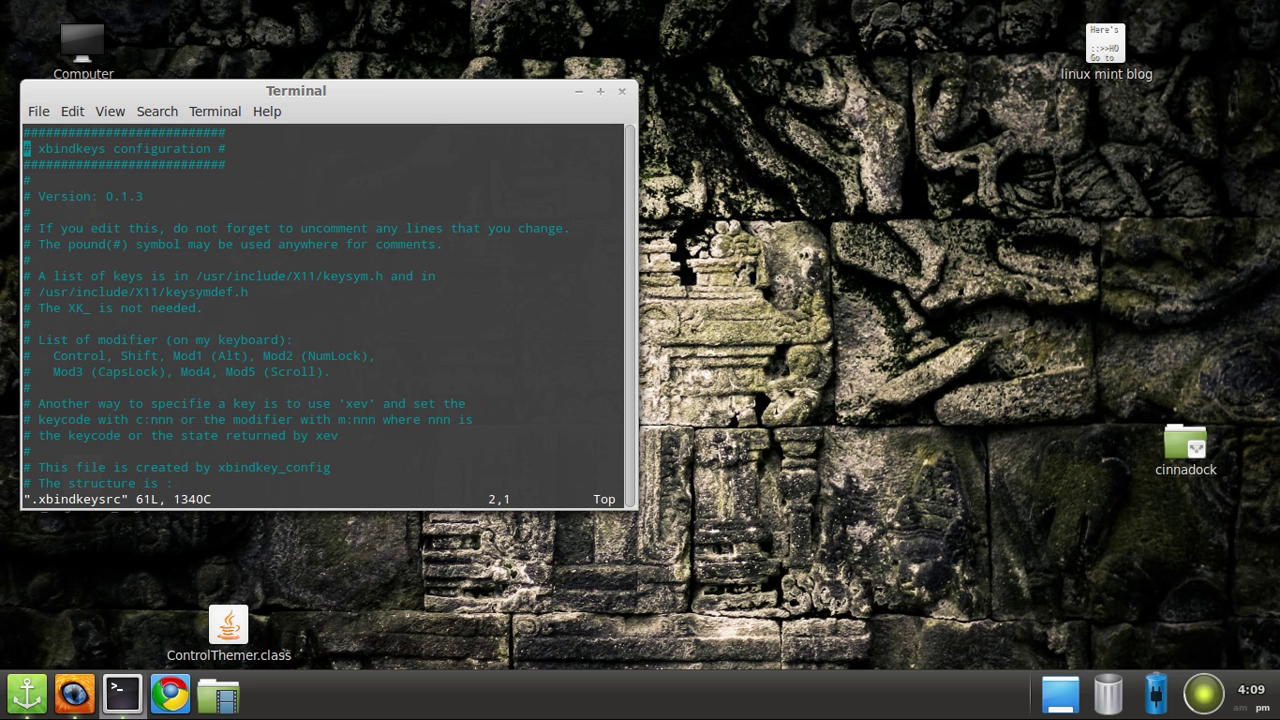
{"action": "key", "text": "Down"}
{"action": "key", "text": "Down"}
{"action": "key", "text": "Down"}
{"action": "key", "text": "Down"}
{"action": "key", "text": "Down"}
{"action": "key", "text": "Down"}
{"action": "key", "text": "Down"}
{"action": "key", "text": "Down"}
{"action": "key", "text": "Down"}
{"action": "key", "text": "Down"}
{"action": "key", "text": "Down"}
{"action": "key", "text": "Down"}
{"action": "key", "text": "Down"}
{"action": "key", "text": "Down"}
{"action": "key", "text": "Down"}
{"action": "key", "text": "Down"}
{"action": "key", "text": "Down"}
{"action": "key", "text": "Down"}
{"action": "key", "text": "Down"}
{"action": "key", "text": "Down"}
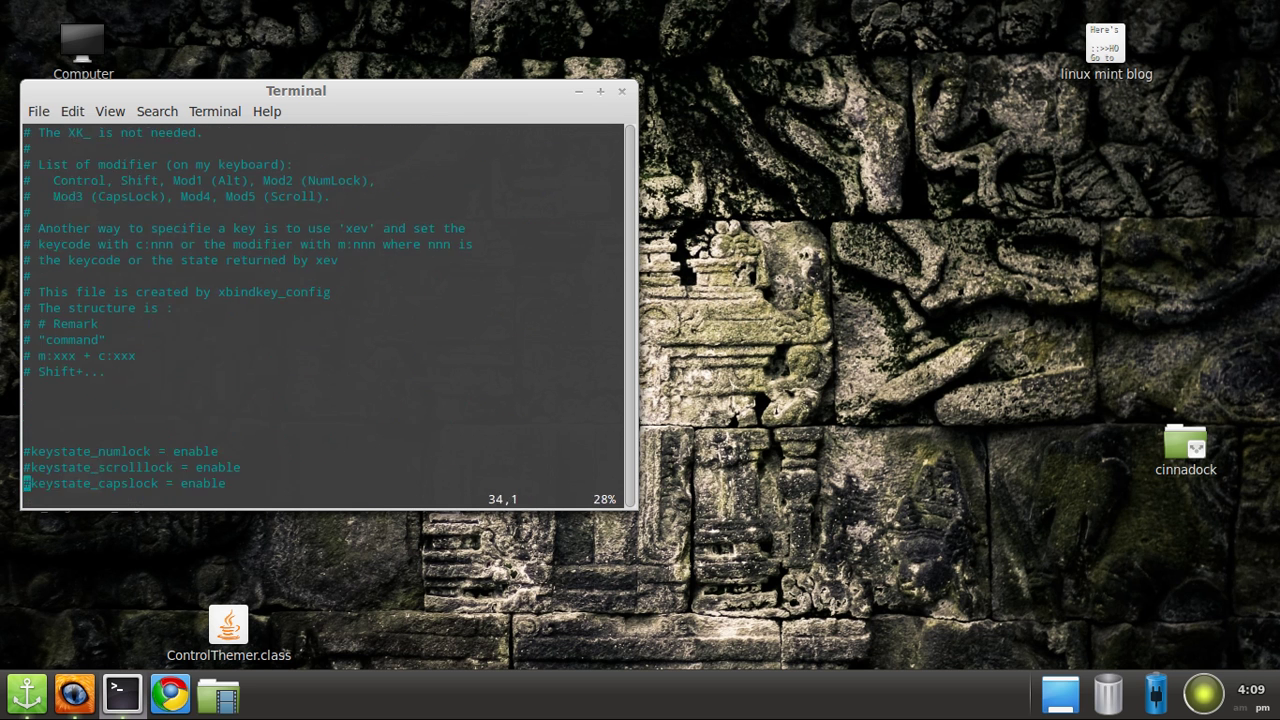
- Examine the Show/Hide desktop, FireFox and Nautilus bindings, placing the cursor on the Show/Hide desktop command line
{"action": "key", "text": "Up"}
{"action": "key", "text": "Up"}
{"action": "key", "text": "Up"}
{"action": "key", "text": "Up"}
{"action": "key", "text": "Up"}
{"action": "key", "text": "Up"}
{"action": "key", "text": "Up"}
{"action": "key", "text": "Up"}
{"action": "key", "text": "Up"}
{"action": "key", "text": "Up"}
{"action": "key", "text": "Up"}
{"action": "key", "text": "Up"}
{"action": "key", "text": "Up"}
{"action": "key", "text": "Up"}
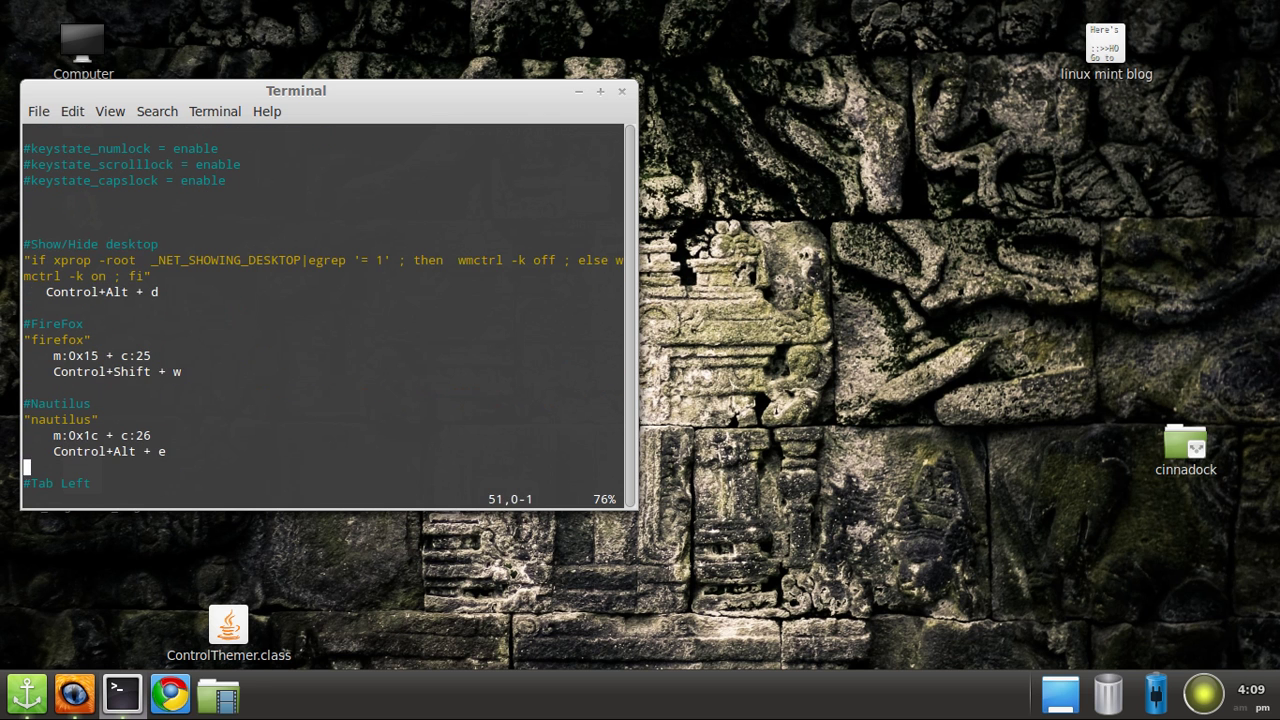
{"action": "key", "text": "Down"}
{"action": "key", "text": "Down"}
{"action": "key", "text": "Up"}
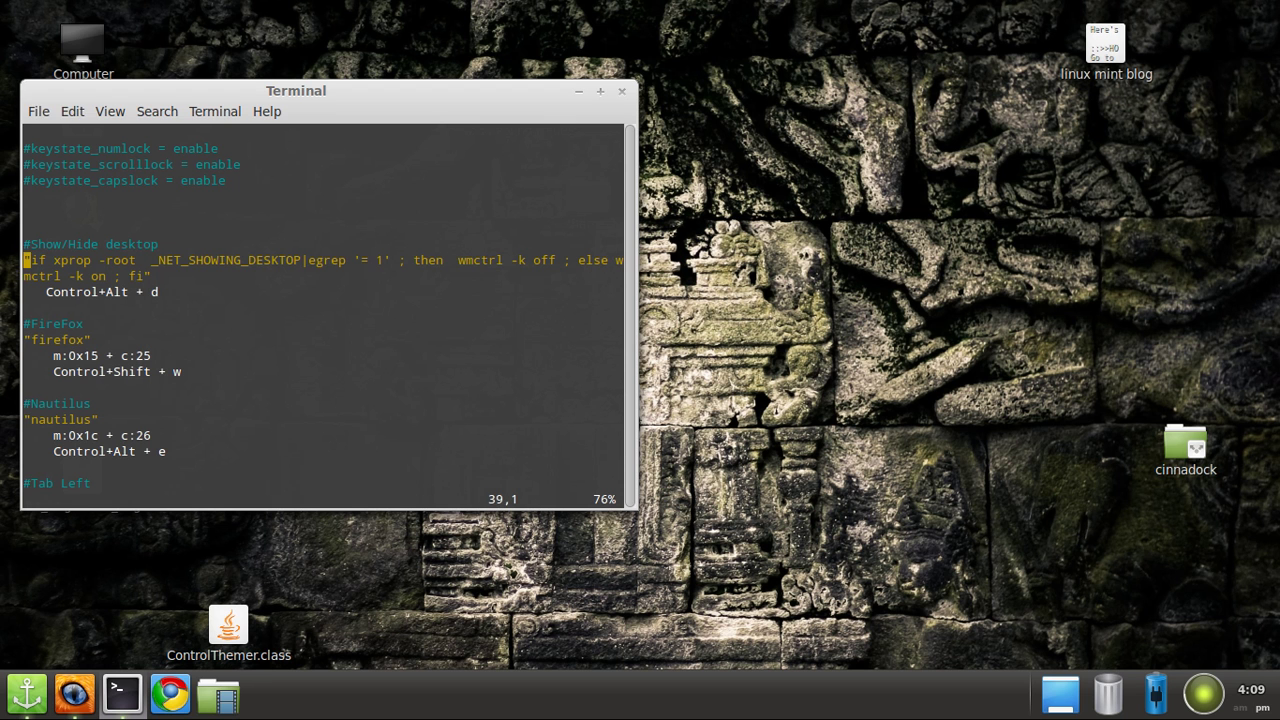
- Examine the opening xprop part of the Show/Hide desktop command in .xbindkeysrc, moving the cursor along it
{"action": "key", "text": "Up"}
{"action": "key", "text": "Down"}
{"action": "key", "text": "Right"}
{"action": "key", "text": "Right"}
{"action": "key", "text": "Right"}
{"action": "key", "text": "Right"}
{"action": "key", "text": "Right"}
{"action": "key", "text": "Right"}
{"action": "key", "text": "Right"}
{"action": "key", "text": "Right"}
{"action": "key", "text": "Right"}
{"action": "key", "text": "Right"}
{"action": "key", "text": "Right"}
{"action": "key", "text": "Left"}
{"action": "key", "text": "Left"}
{"action": "key", "text": "Left"}
{"action": "key", "text": "Left"}
{"action": "key", "text": "Left"}
{"action": "key", "text": "Left"}
{"action": "key", "text": "Left"}
{"action": "key", "text": "Left"}
{"action": "key", "text": "Left"}
{"action": "key", "text": "Left"}
{"action": "key", "text": "Left"}
{"action": "key", "text": "Left"}
{"action": "key", "text": "Right"}
{"action": "key", "text": "Right"}
{"action": "key", "text": "Right"}
{"action": "key", "text": "Right"}
{"action": "key", "text": "Right"}
{"action": "key", "text": "Right"}
{"action": "key", "text": "Right"}
{"action": "key", "text": "Right"}
{"action": "key", "text": "Right"}
{"action": "key", "text": "Right"}
{"action": "key", "text": "Right"}
{"action": "key", "text": "Right"}
{"action": "key", "text": "Right"}
{"action": "key", "text": "Right"}
{"action": "key", "text": "Right"}
{"action": "key", "text": "Right"}
{"action": "key", "text": "Right"}
{"action": "key", "text": "Right"}
{"action": "key", "text": "Left"}
{"action": "key", "text": "Left"}
{"action": "key", "text": "Left"}
- Examine the key combination line assigned to the Show/Hide desktop command
{"action": "key", "text": "Down"}
{"action": "key", "text": "Left"}
{"action": "key", "text": "Left"}
{"action": "key", "text": "Left"}
{"action": "key", "text": "Left"}
{"action": "key", "text": "Left"}
{"action": "key", "text": "Left"}
{"action": "key", "text": "Left"}
{"action": "key", "text": "Left"}
{"action": "key", "text": "Left"}
{"action": "key", "text": "Left"}
{"action": "key", "text": "Left"}
{"action": "key", "text": "Left"}
{"action": "key", "text": "Right"}
{"action": "key", "text": "Right"}
{"action": "key", "text": "Right"}
{"action": "key", "text": "Right"}
{"action": "key", "text": "Right"}
{"action": "key", "text": "Right"}
{"action": "key", "text": "Right"}
{"action": "key", "text": "Right"}
{"action": "key", "text": "Right"}
{"action": "key", "text": "Right"}
{"action": "key", "text": "Right"}
{"action": "key", "text": "Right"}
{"action": "key", "text": "Right"}
{"action": "key", "text": "Right"}
- Move to the FireFox binding's command and try the same "firefox" command in a second terminal
{"action": "key", "text": "Down"}
{"action": "key", "text": "Down"}
{"action": "key", "text": "Down"}
{"action": "key", "text": "Up"}
{"action": "key", "text": "Down"}
{"action": "key", "text": "Left"}
{"action": "key", "text": "Left"}
{"action": "key", "text": "Left"}
{"action": "key", "text": "Left"}
{"action": "key", "text": "Left"}
{"action": "key", "text": "Left"}
{"action": "key", "text": "ctrl+alt+t"}
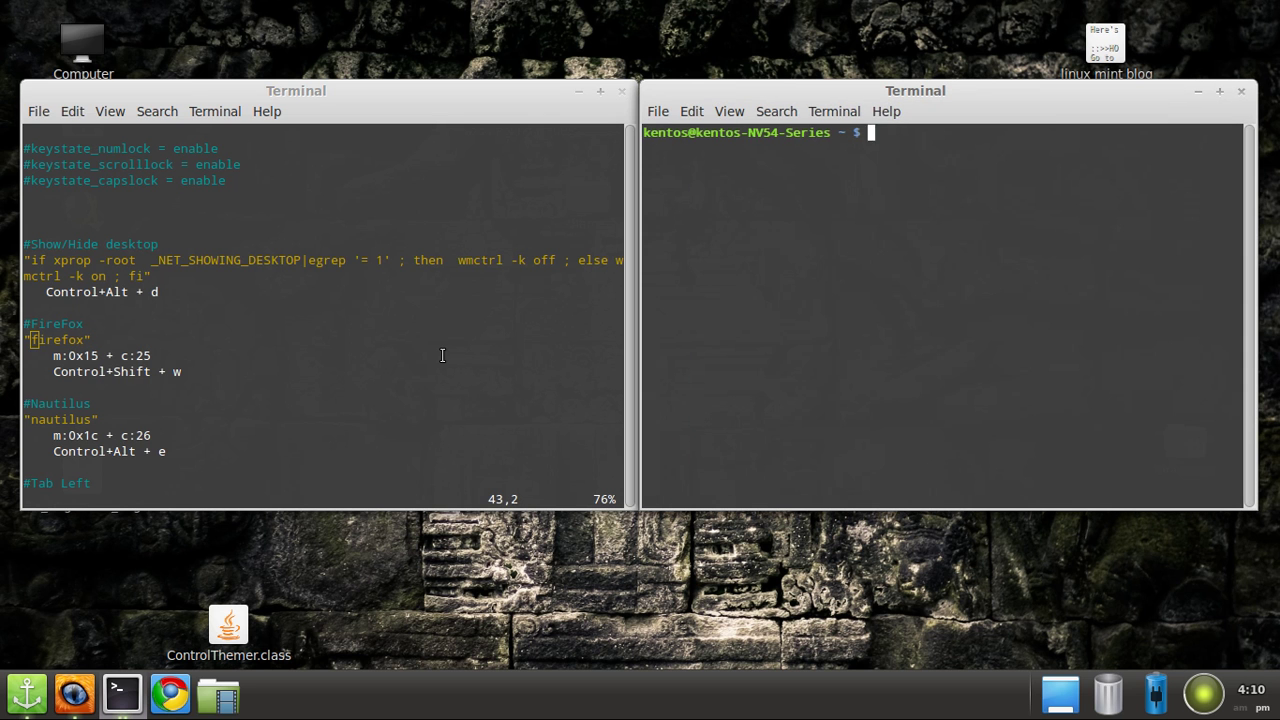
{"action": "type", "text": "firefox"}
{"action": "key", "text": "Return"}
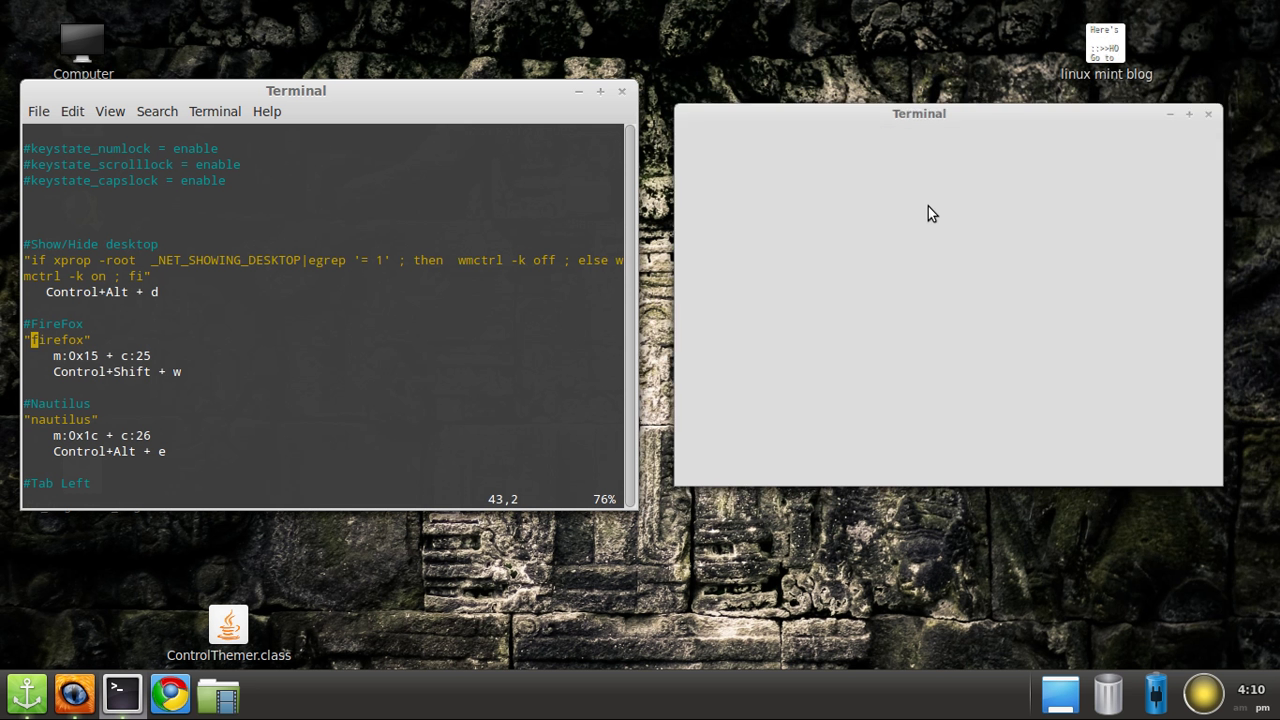
- Examine the modifier and key-code line of the FireFox binding, directly below its command
{"action": "key", "text": "Down"}
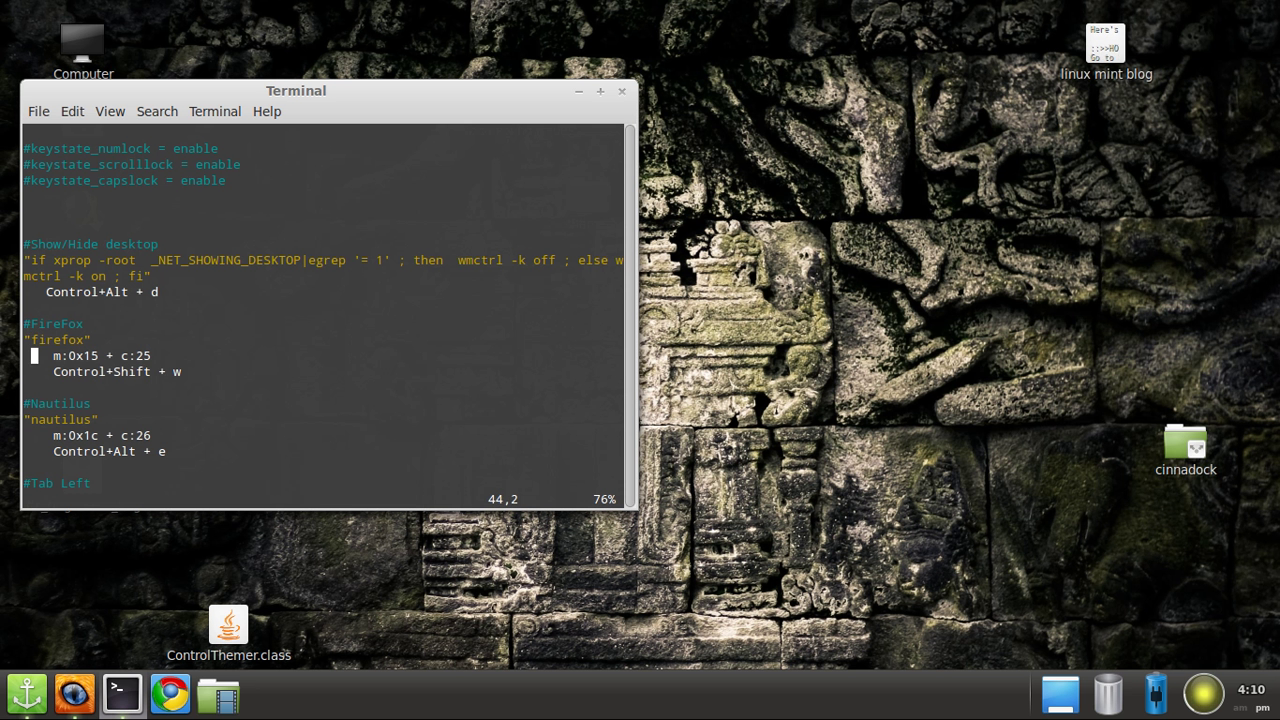
{"action": "key", "text": "Right"}
{"action": "key", "text": "Right"}
{"action": "key", "text": "Right"}
{"action": "key", "text": "Right"}
{"action": "key", "text": "Right"}
{"action": "key", "text": "Right"}
{"action": "key", "text": "Right"}
{"action": "key", "text": "Left"}
{"action": "key", "text": "Left"}
{"action": "key", "text": "Right"}
{"action": "key", "text": "Right"}
{"action": "key", "text": "Right"}
{"action": "key", "text": "Right"}
{"action": "key", "text": "Right"}
{"action": "key", "text": "Right"}
{"action": "key", "text": "Right"}
{"action": "key", "text": "Right"}
{"action": "key", "text": "Right"}
{"action": "key", "text": "Right"}
{"action": "key", "text": "Left"}
{"action": "key", "text": "Left"}
{"action": "key", "text": "Left"}
{"action": "key", "text": "Left"}
{"action": "key", "text": "Left"}
{"action": "key", "text": "Left"}
- Try deleting the FireFox binding's modifier and key-code line, and undo the deletion
{"action": "key", "text": "d"}
{"action": "key", "text": "d"}
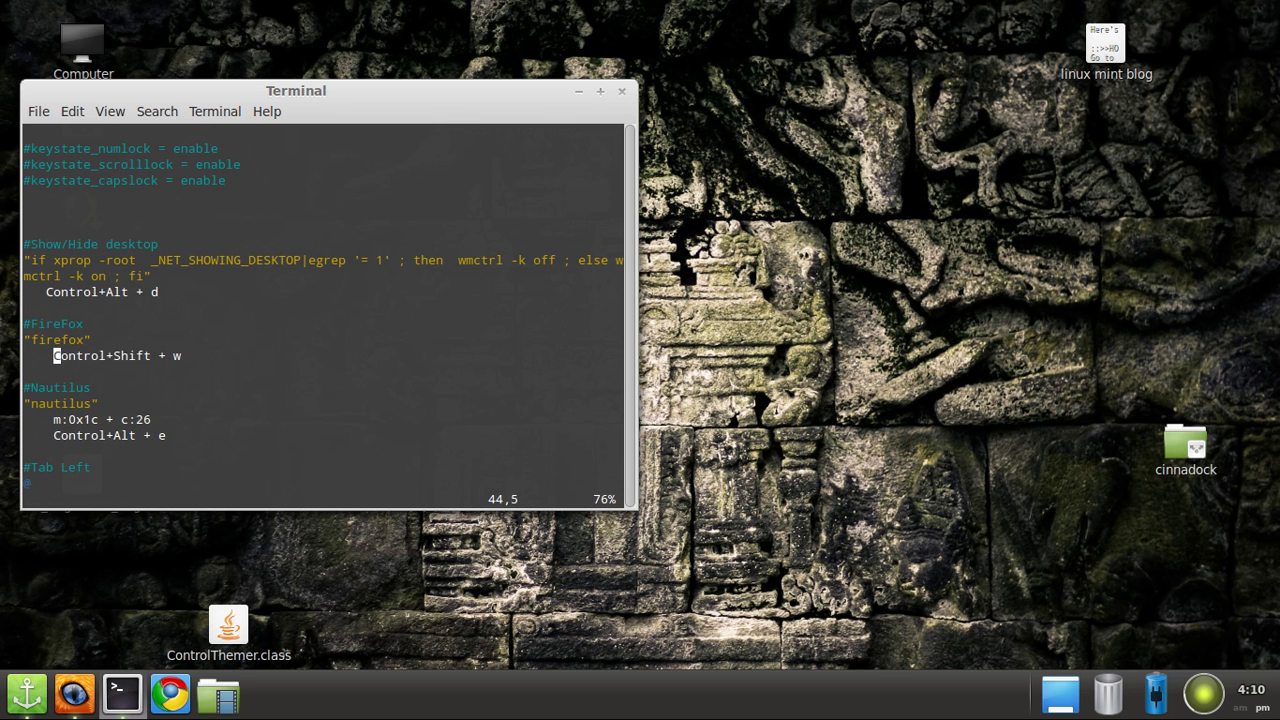
{"action": "key", "text": "u"}
- Examine the Tab Left and Tab Right bindings near the end of the file, placing the cursor on the Tab Left xte command
{"action": "key", "text": "Down"}
{"action": "key", "text": "Down"}
{"action": "key", "text": "Down"}
{"action": "key", "text": "Down"}
{"action": "key", "text": "Down"}
{"action": "key", "text": "Down"}
{"action": "key", "text": "Down"}
{"action": "key", "text": "Down"}
{"action": "key", "text": "Down"}
{"action": "key", "text": "Down"}
{"action": "key", "text": "Down"}
{"action": "key", "text": "Down"}
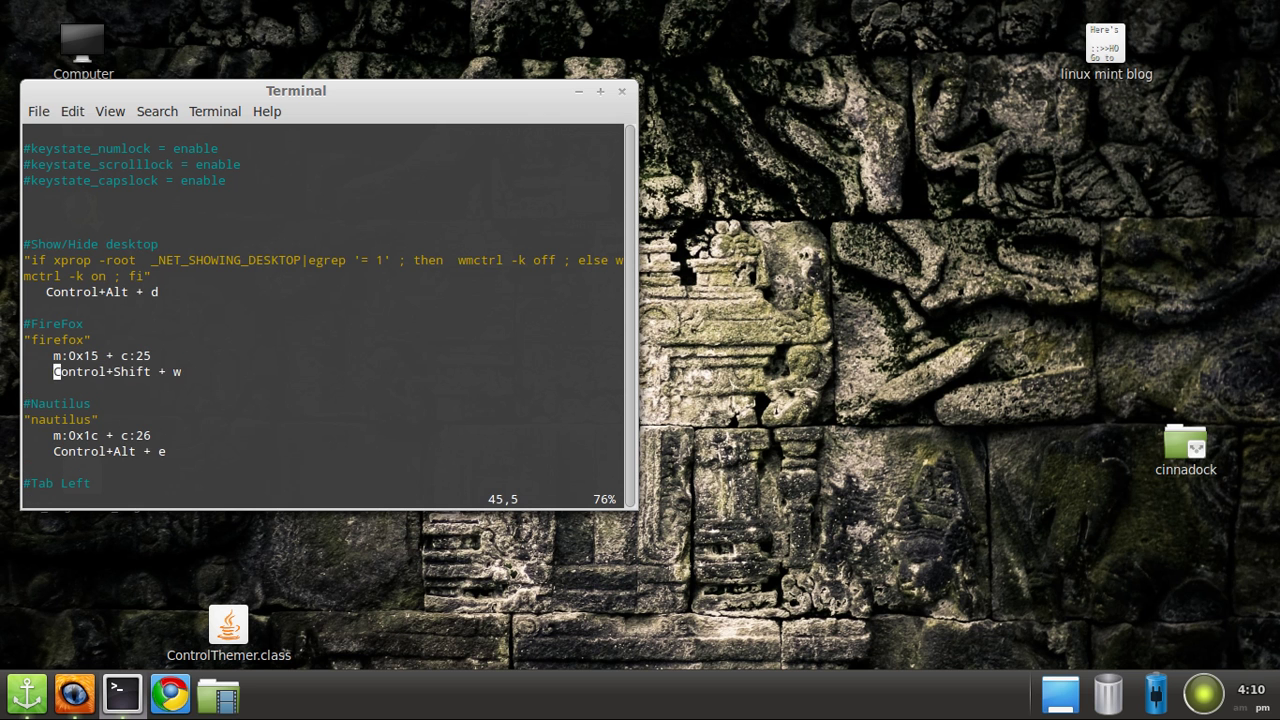
{"action": "key", "text": "Down"}
{"action": "key", "text": "Down"}
{"action": "key", "text": "Down"}
{"action": "key", "text": "Down"}
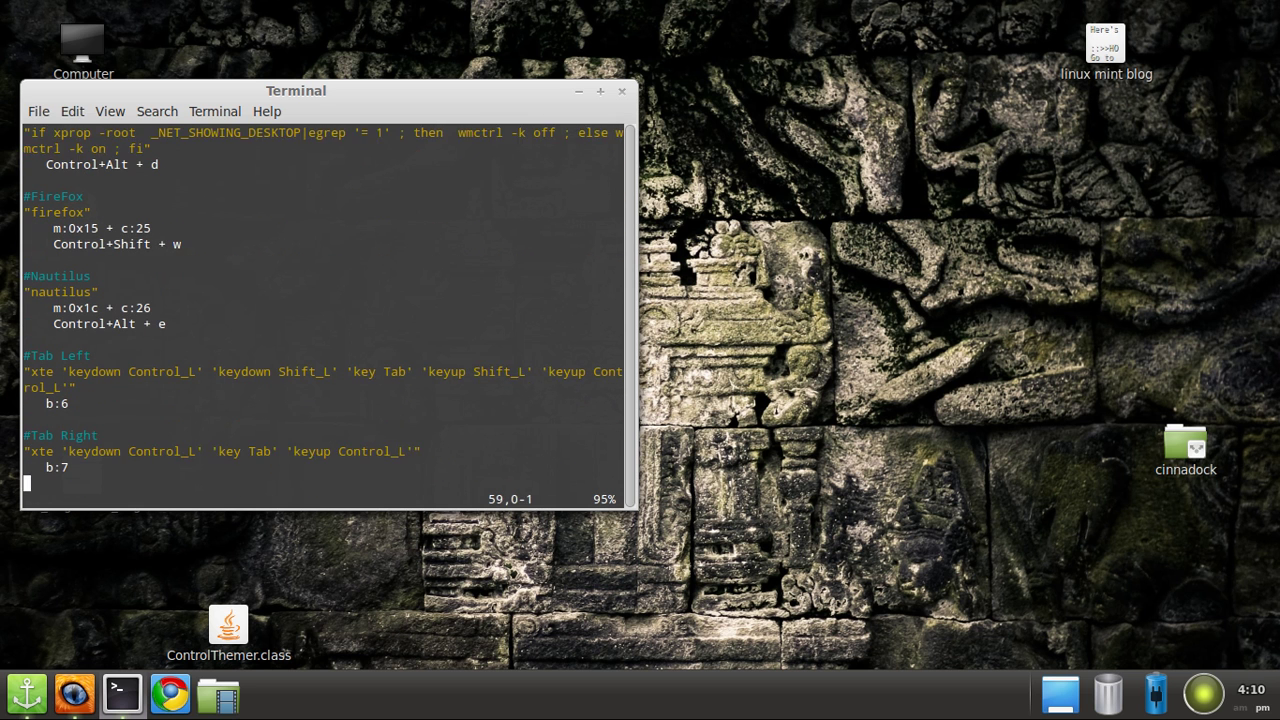
{"action": "key", "text": "Up"}
{"action": "key", "text": "Up"}
{"action": "key", "text": "Up"}
{"action": "key", "text": "Up"}
{"action": "key", "text": "Up"}
{"action": "key", "text": "Up"}
{"action": "key", "text": "Up"}
{"action": "key", "text": "Up"}
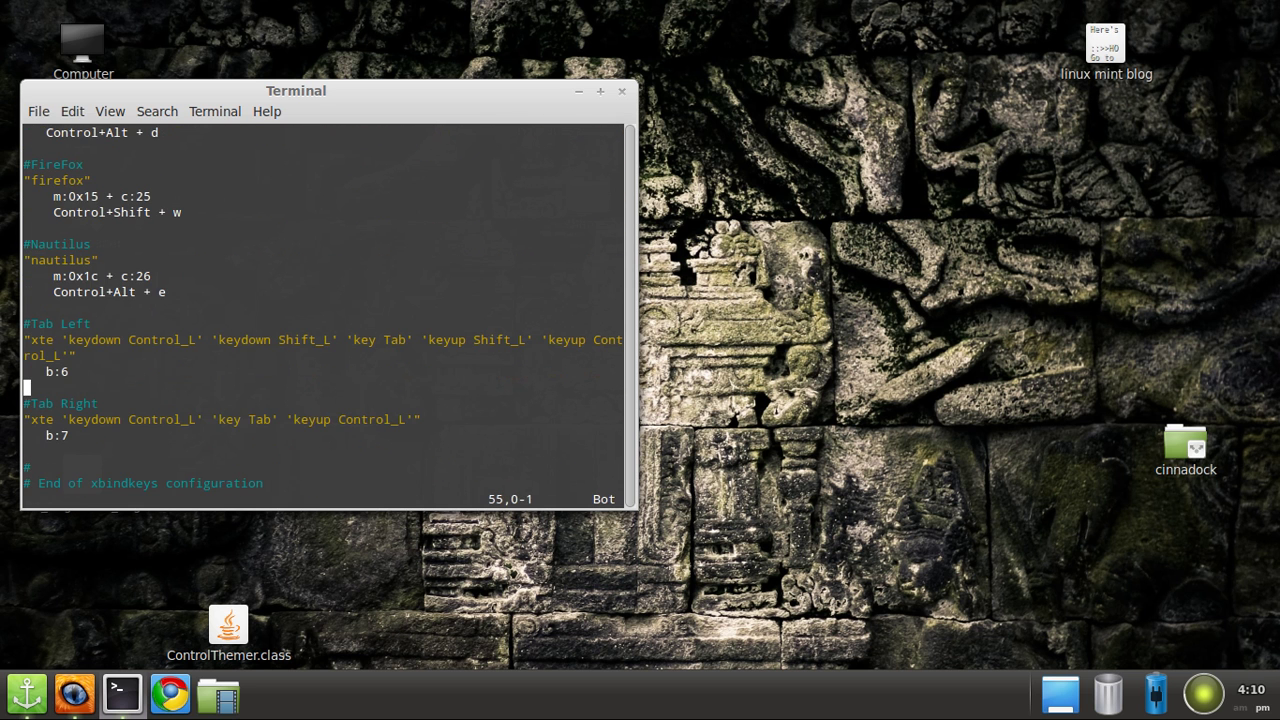
{"action": "key", "text": "Left"}
{"action": "key", "text": "Left"}
- Open a second terminal and run "xte 'key e'" to simulate a single keystroke
{"action": "key", "text": "ctrl+alt+t"}
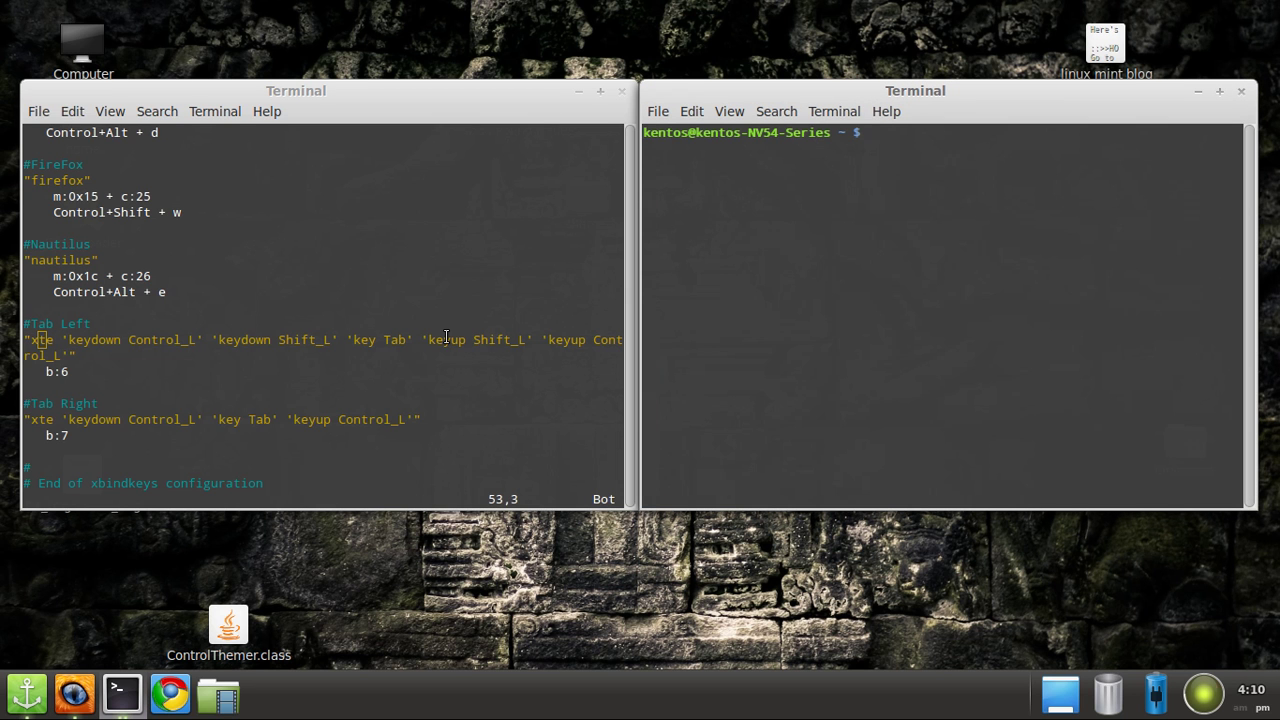
{"action": "type", "text": "xte 'key e'"}
{"action": "key", "text": "Return"}
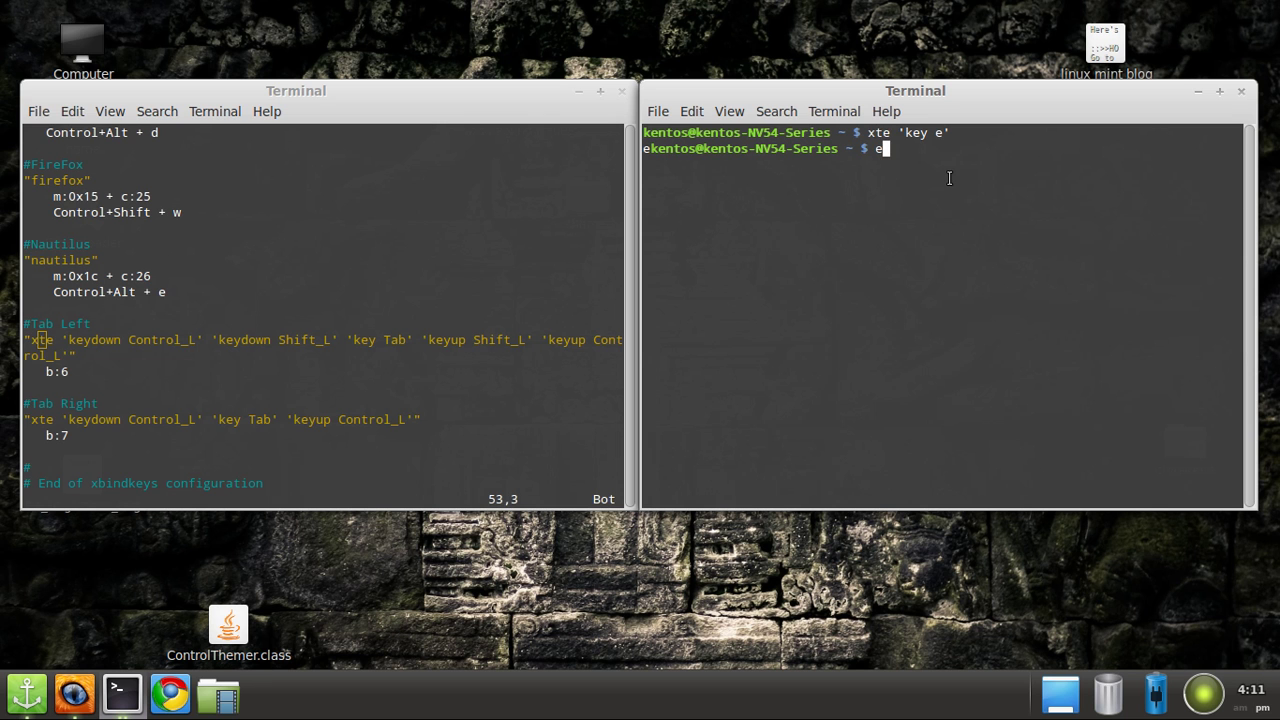
- Try sending two letters in one xte key argument by running "xte 'key ef'" and "xte 'key e f'"
{"action": "key", "text": "BackSpace"}
{"action": "key", "text": "Up"}
{"action": "key", "text": "Left"}
{"action": "type", "text": "f"}
{"action": "key", "text": "Return"}
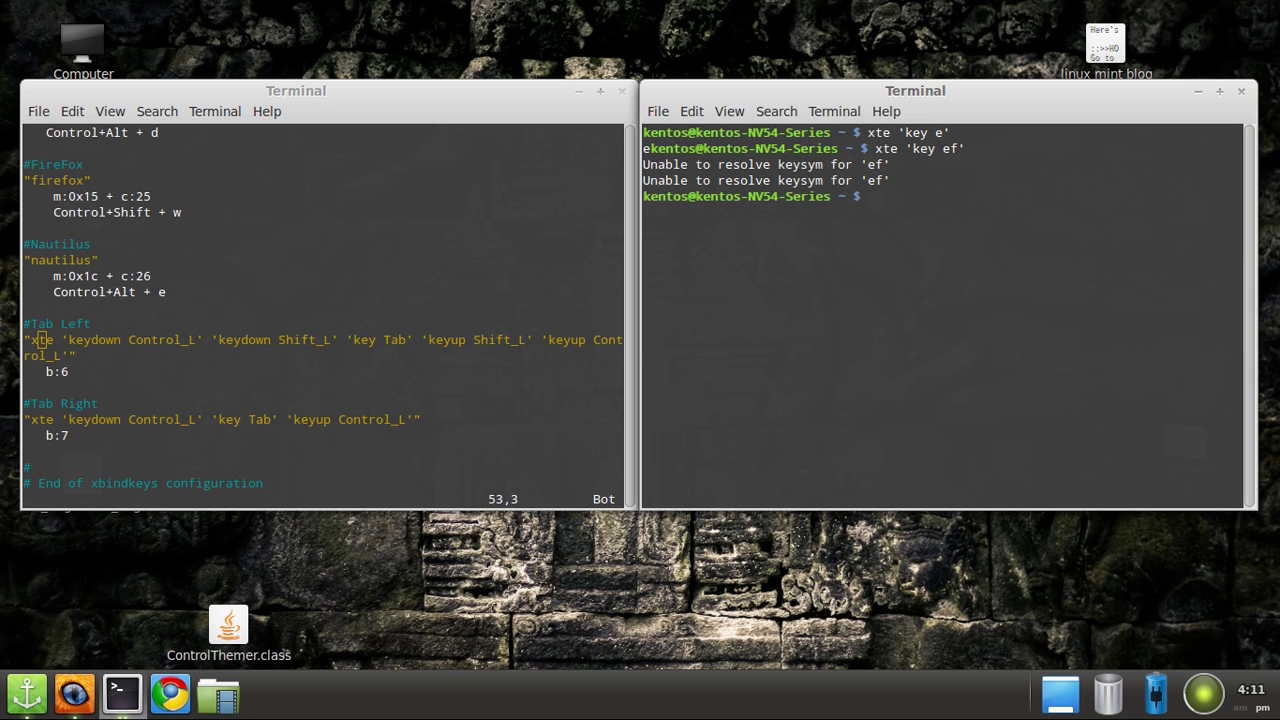
{"action": "key", "text": "Up"}
{"action": "key", "text": "Left"}
{"action": "key", "text": "Return"}
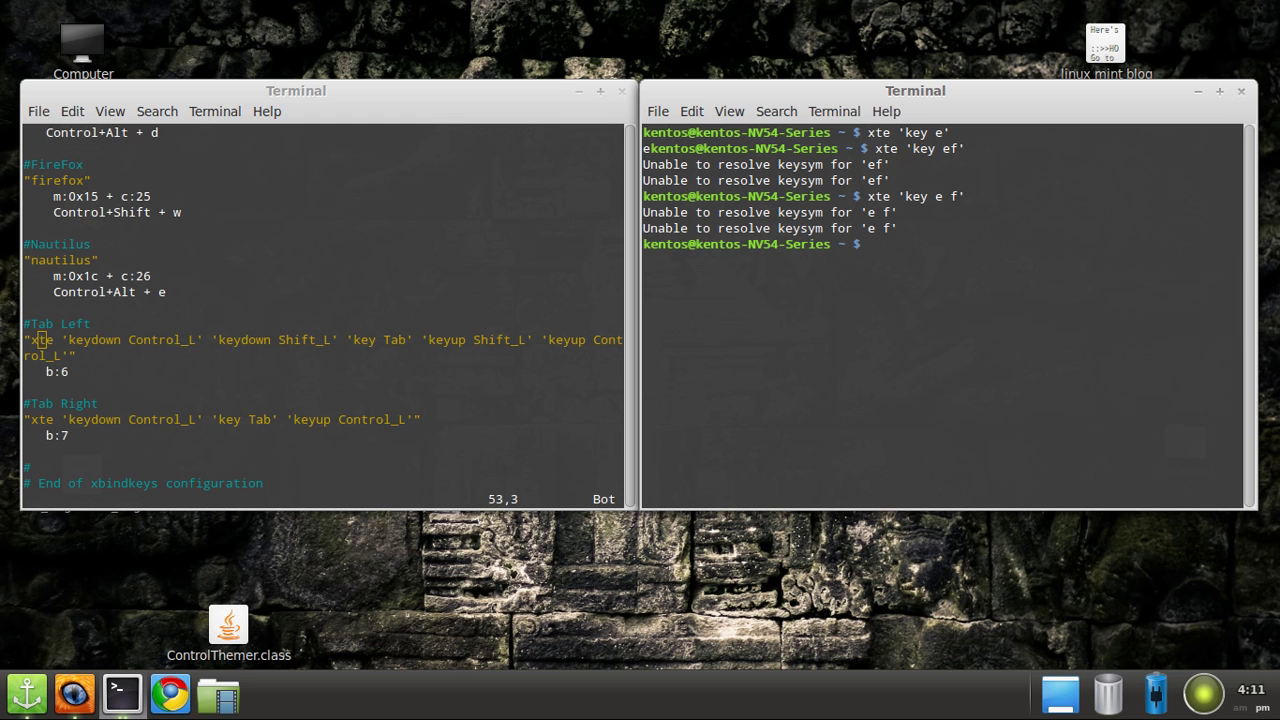
- Simulate three consecutive keystrokes by running "xte 'key e' 'key f' 'key f'", with a separate quoted argument for each key
{"action": "key", "text": "Up"}
{"action": "key", "text": "Up"}
{"action": "key", "text": "Up"}
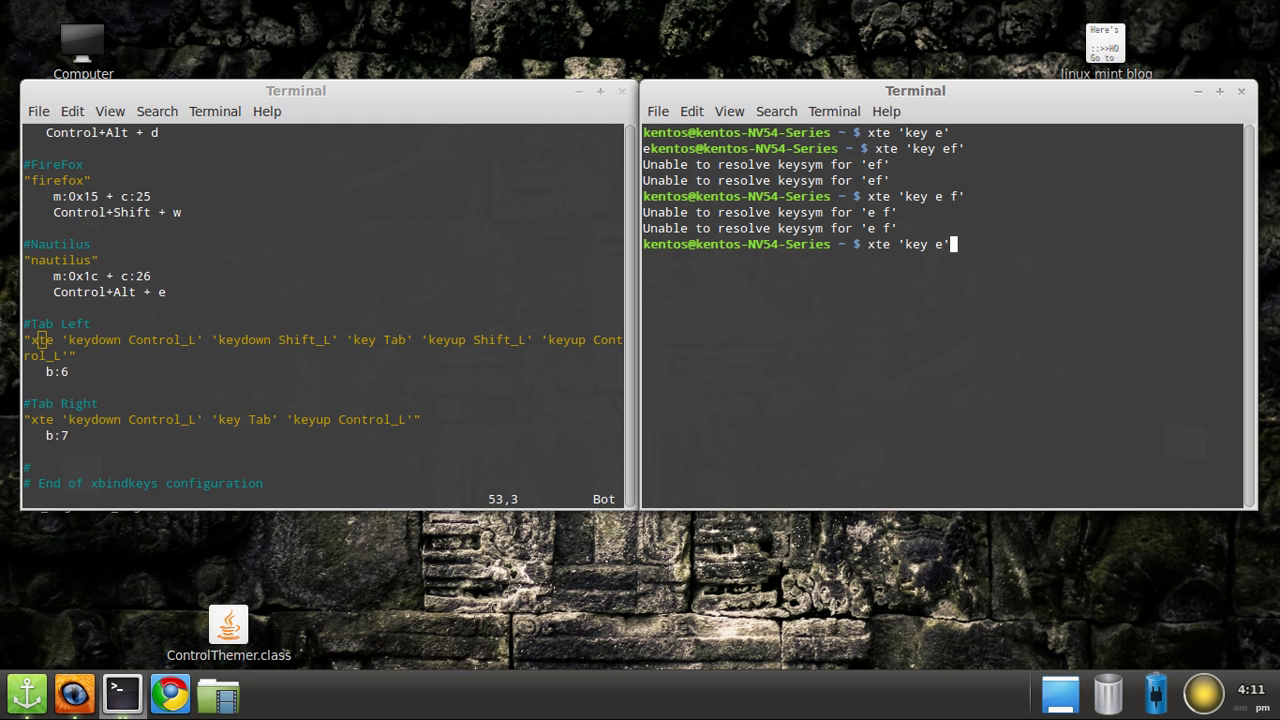
{"action": "type", "text": "'key "}
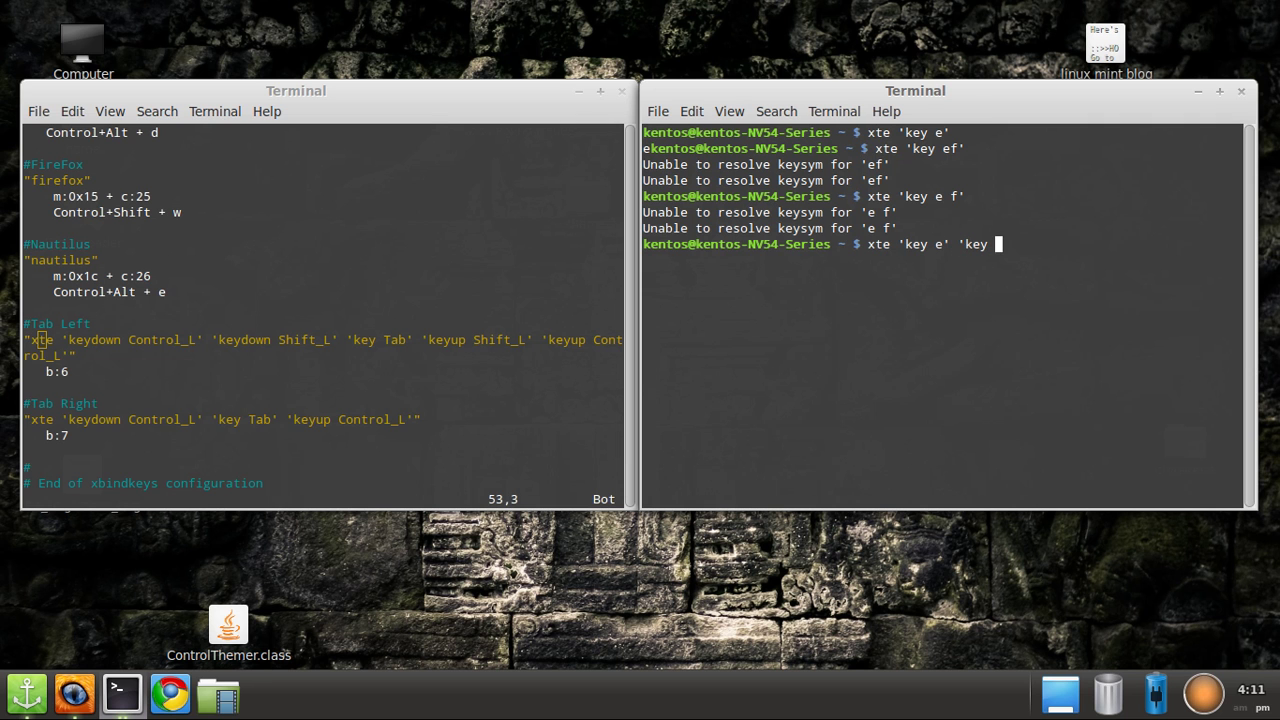
{"action": "type", "text": "f' "}
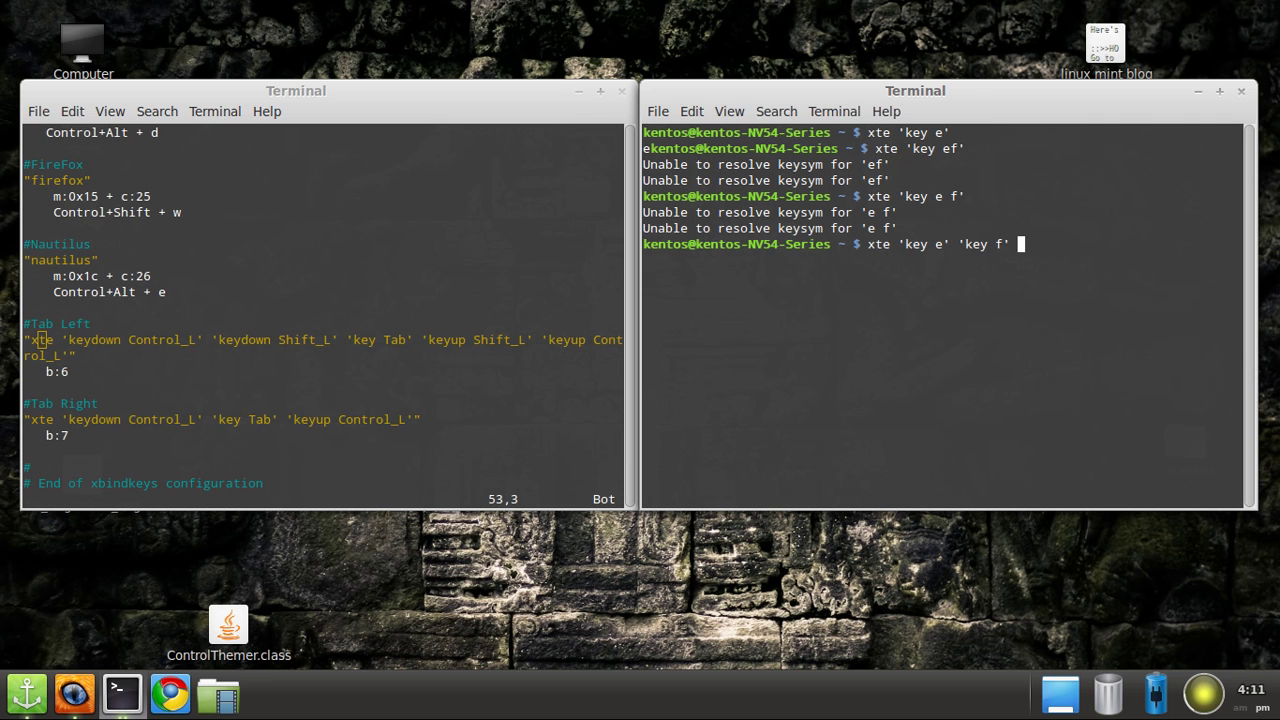
{"action": "type", "text": "'key f'"}
{"action": "key", "text": "Return"}
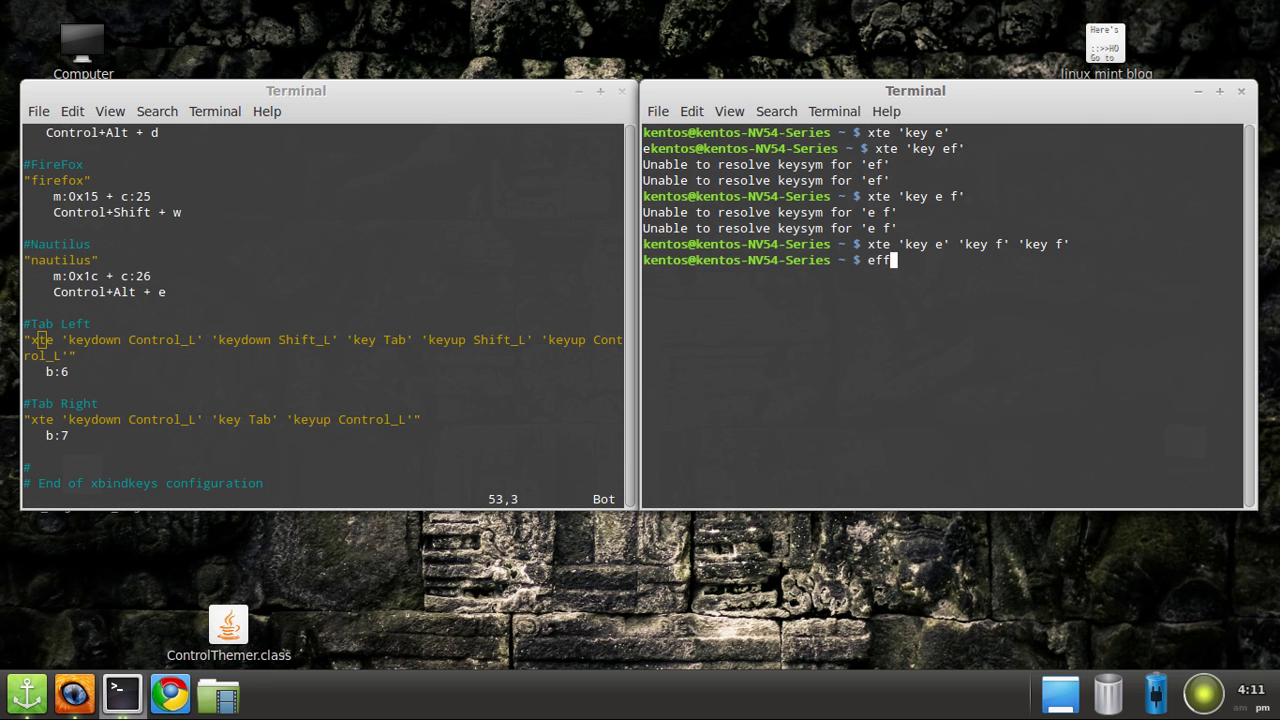
- Clear the leftover simulated letters from the second terminal's prompt and close that terminal with "exit"
{"action": "key", "text": "BackSpace"}
{"action": "key", "text": "BackSpace"}
{"action": "key", "text": "BackSpace"}
{"action": "left_click", "coordinate": [74, 358]}
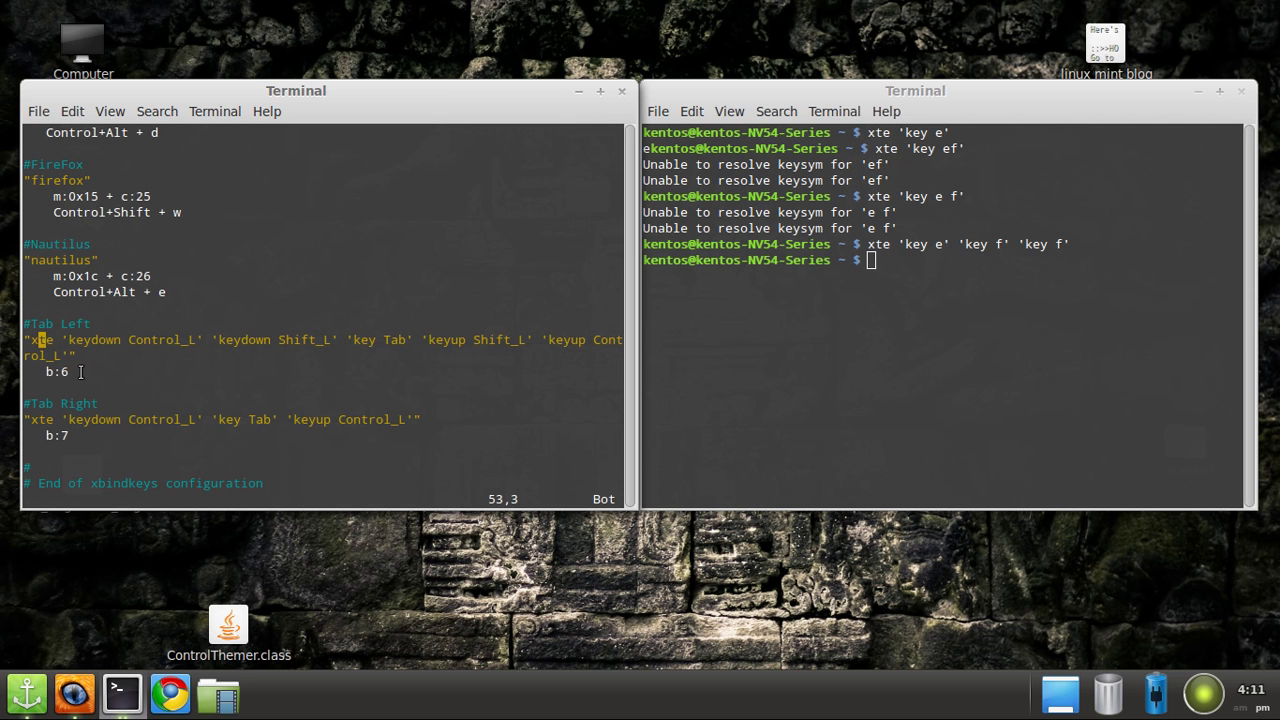
{"action": "key", "text": "Return"}
{"action": "left_click", "coordinate": [666, 251]}
{"action": "type", "text": "exit"}
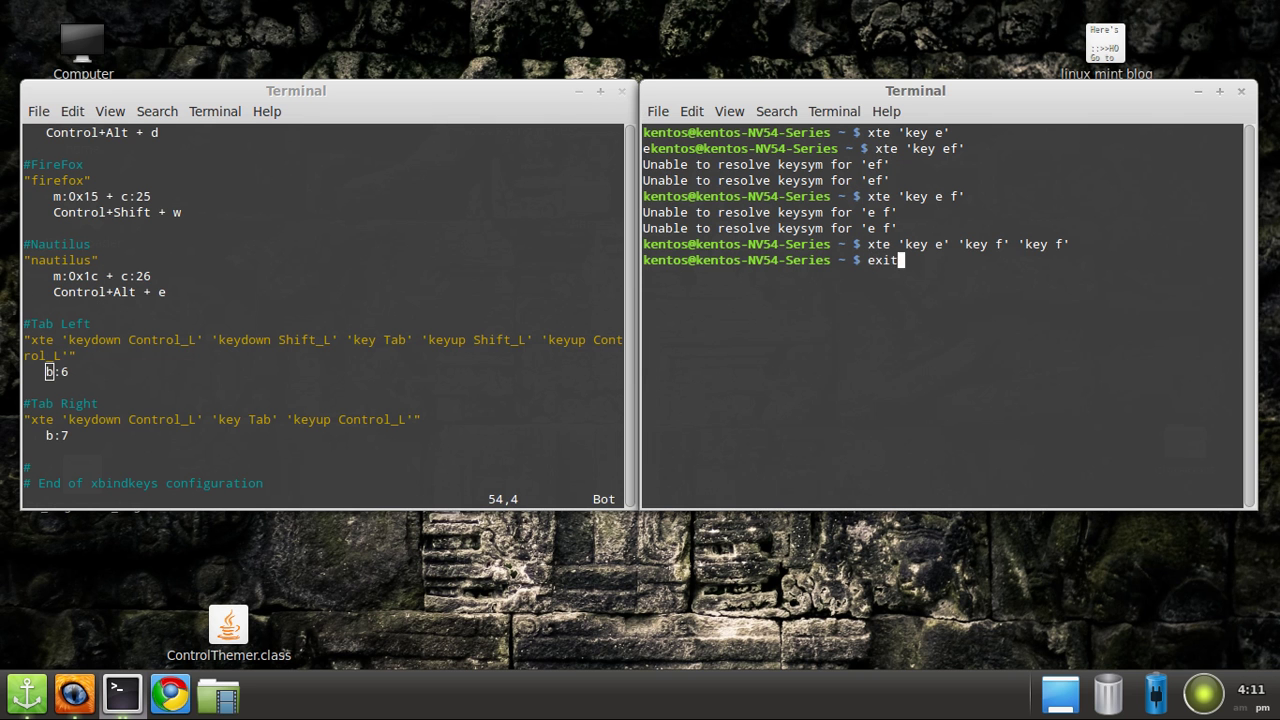
{"action": "key", "text": "Return"}
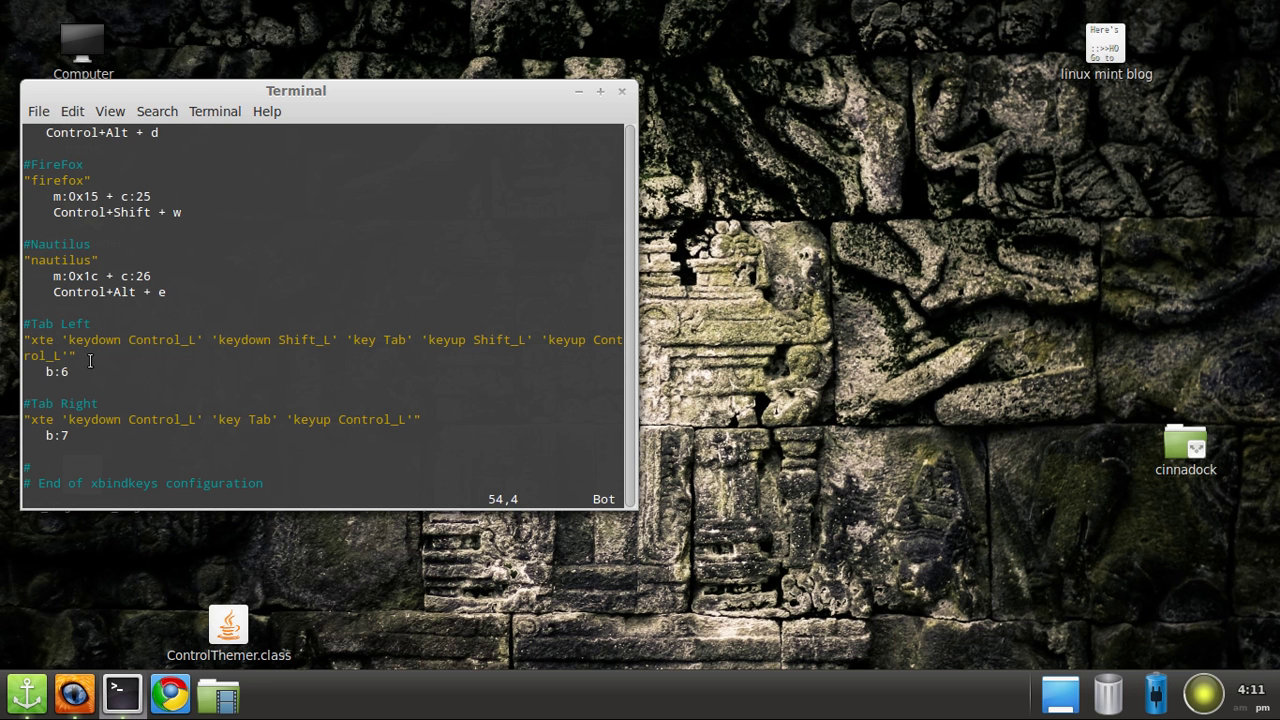
- Quit .xbindkeysrc in vi without saving using ":q!" and close the remaining terminal with "exit"
{"action": "type", "text": ":q"}
{"action": "key", "text": "Return"}
{"action": "type", "text": ":q!"}
{"action": "key", "text": "Return"}
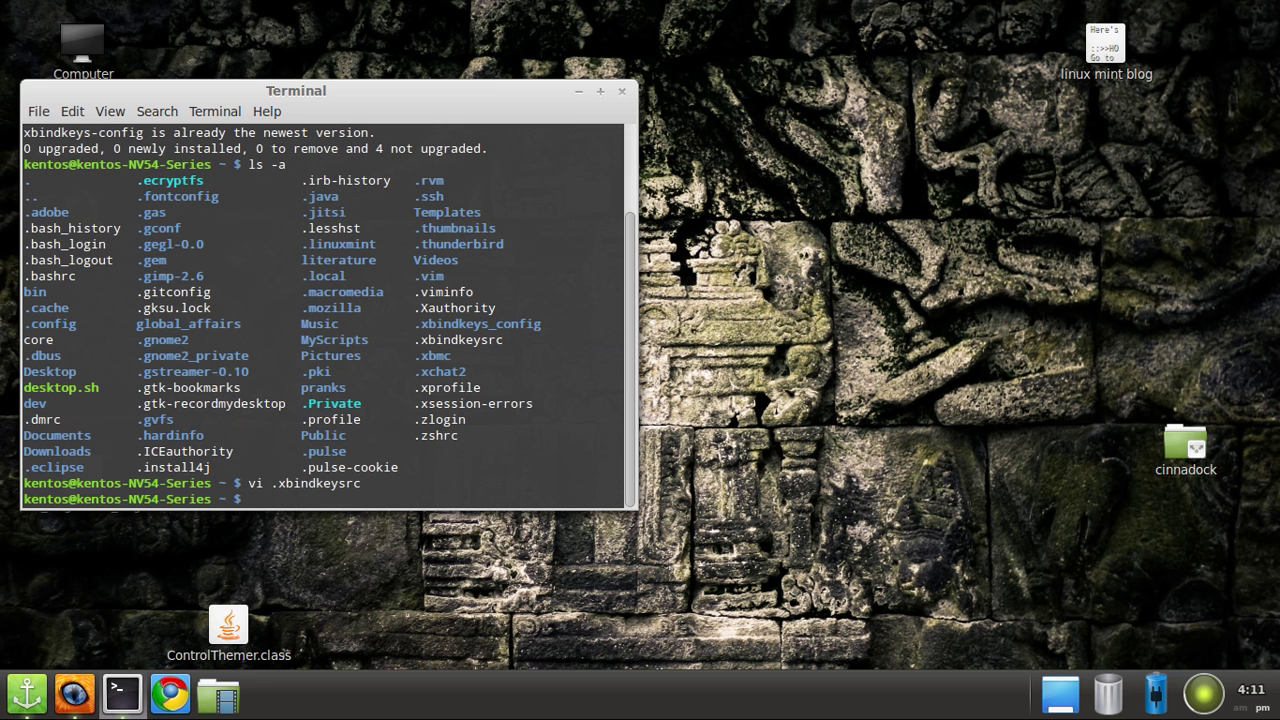
{"action": "type", "text": "exit"}
{"action": "key", "text": "Return"}
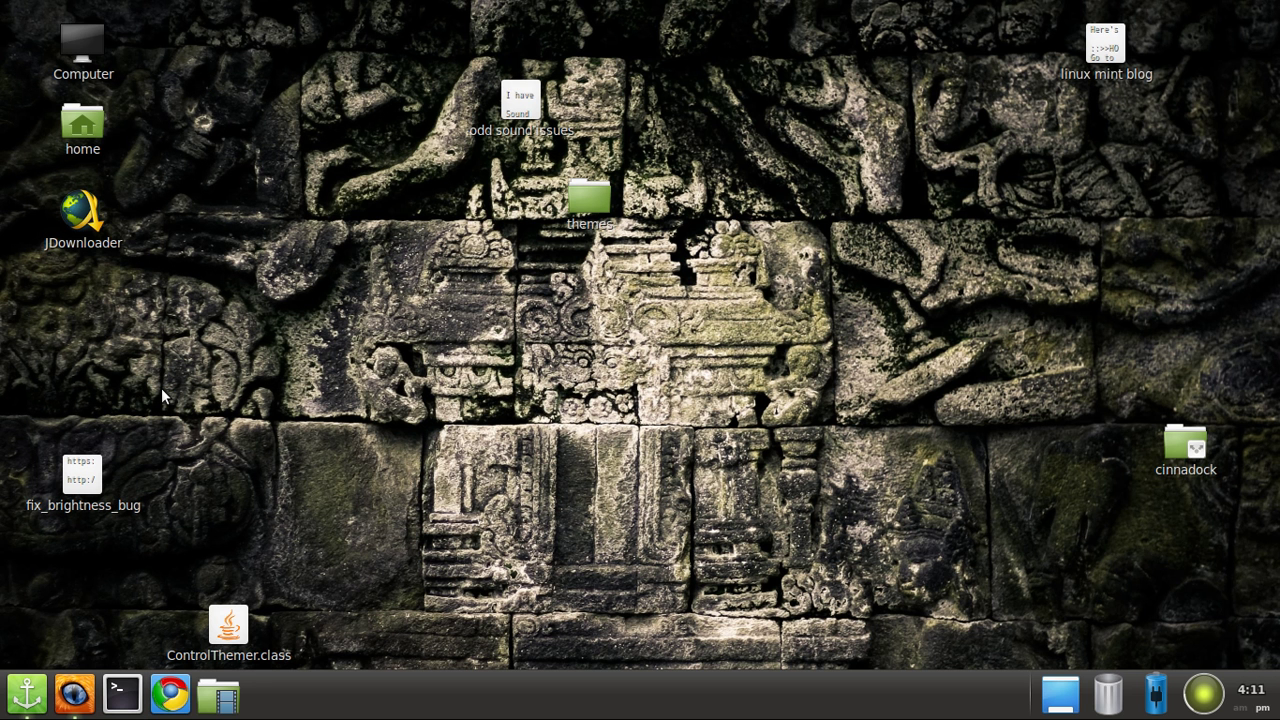
- Open the Home folder in the file manager and reposition its window near the upper middle of the desktop
{"action": "key", "text": "super+e"}
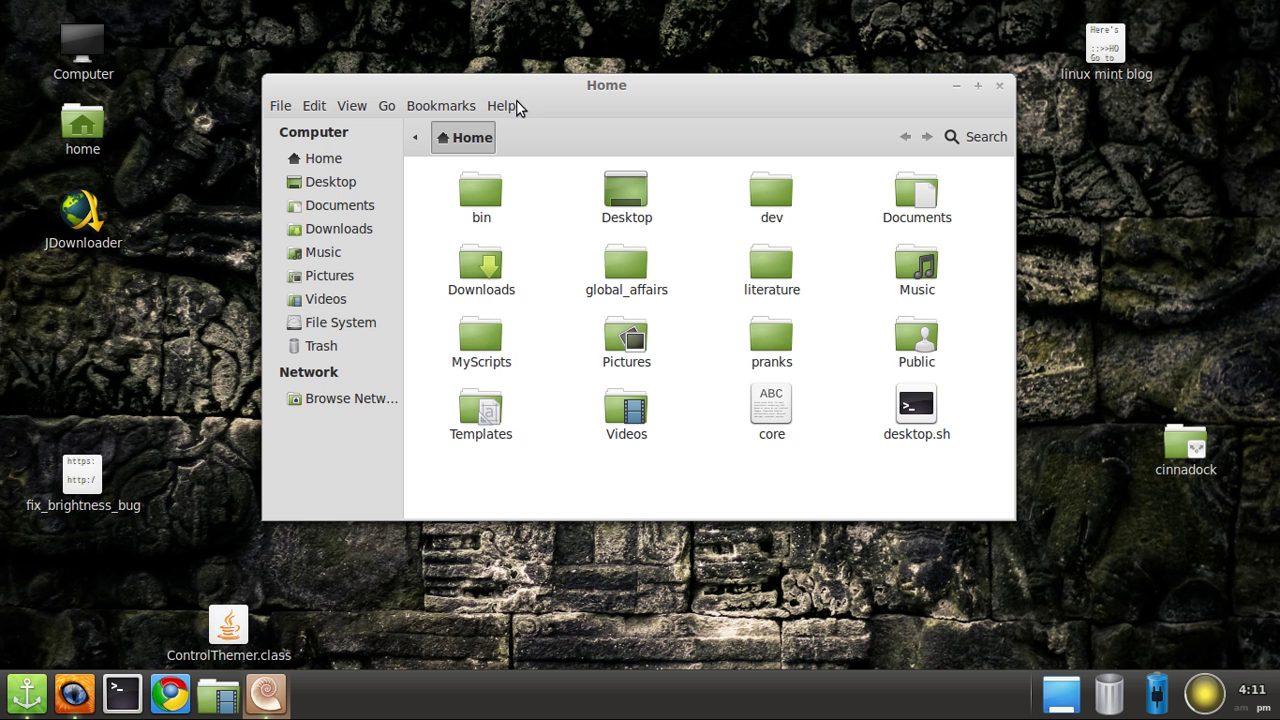
{"action": "left_click_drag", "start_coordinate": [595, 125], "coordinate": [561, 106]}
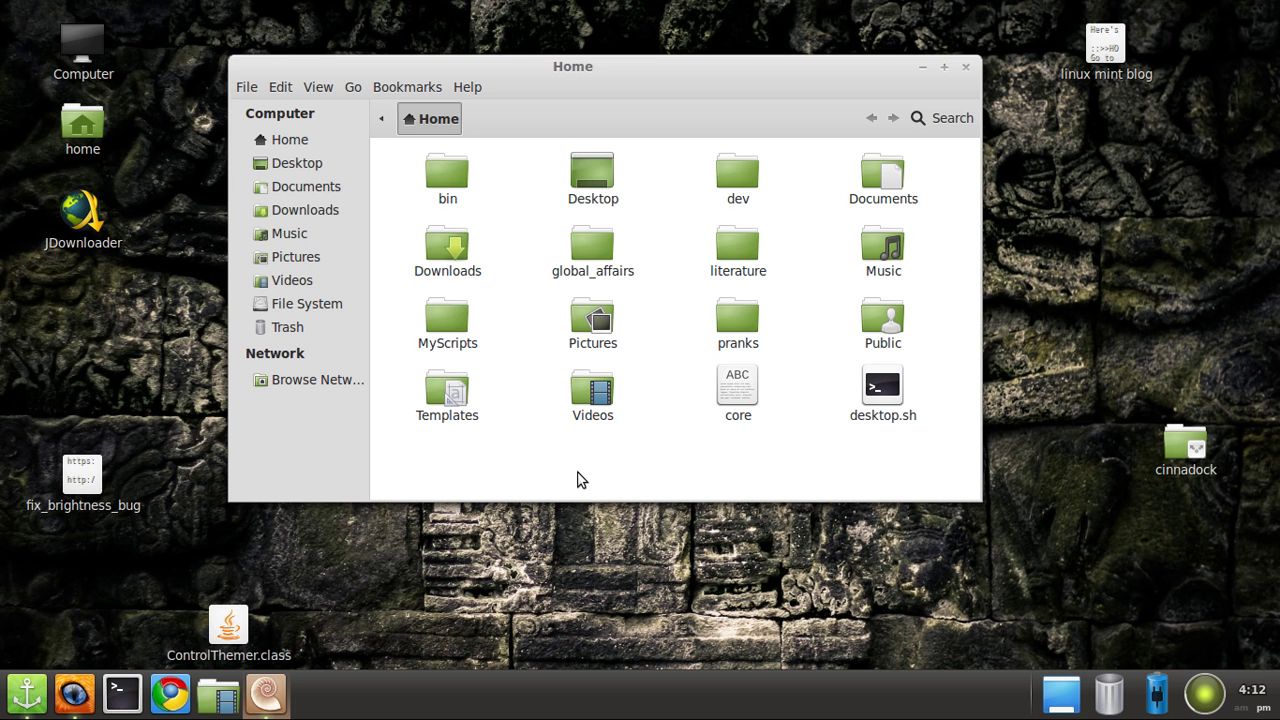
{"action": "left_click_drag", "start_coordinate": [580, 474], "coordinate": [880, 436]}
{"action": "key", "text": "super"}
{"action": "key", "text": "Escape"}
{"action": "left_click_drag", "start_coordinate": [648, 470], "coordinate": [880, 552]}
{"action": "left_click_drag", "start_coordinate": [557, 64], "coordinate": [611, 52]}
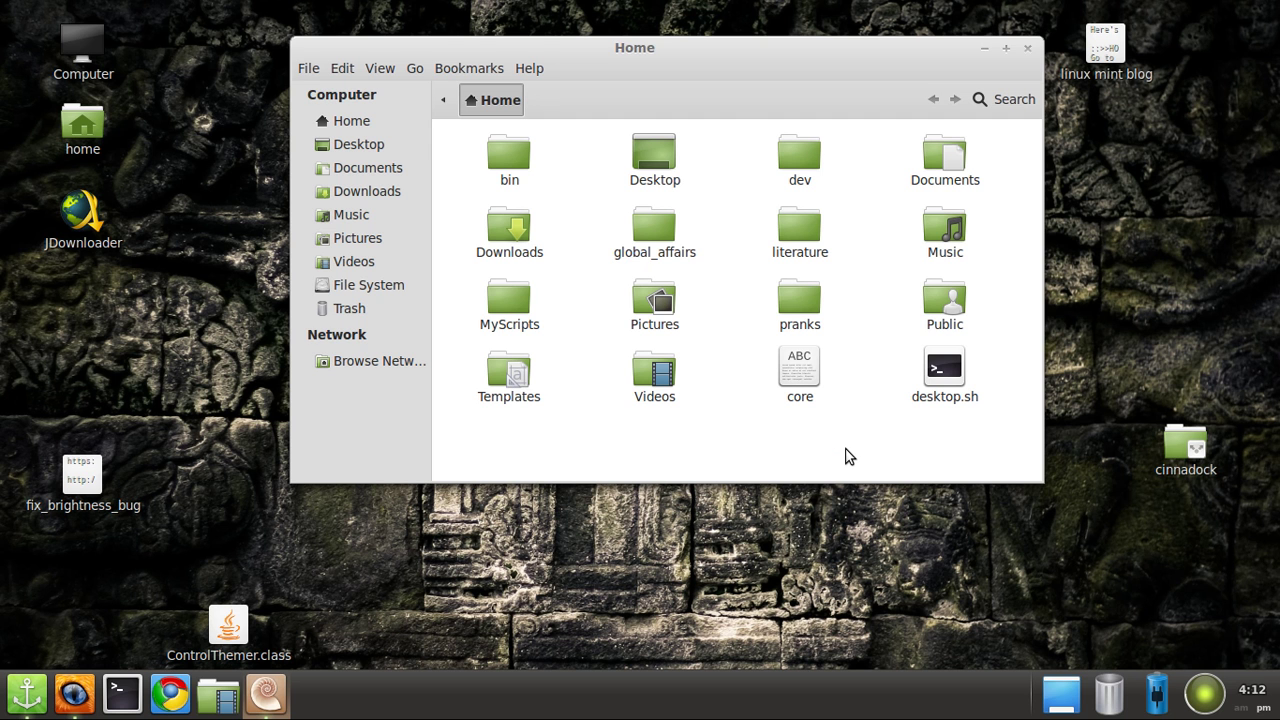
- Open a terminal and list all home directory contents, including hidden files, with "ls -a"
{"action": "key", "text": "ctrl+alt+t"}
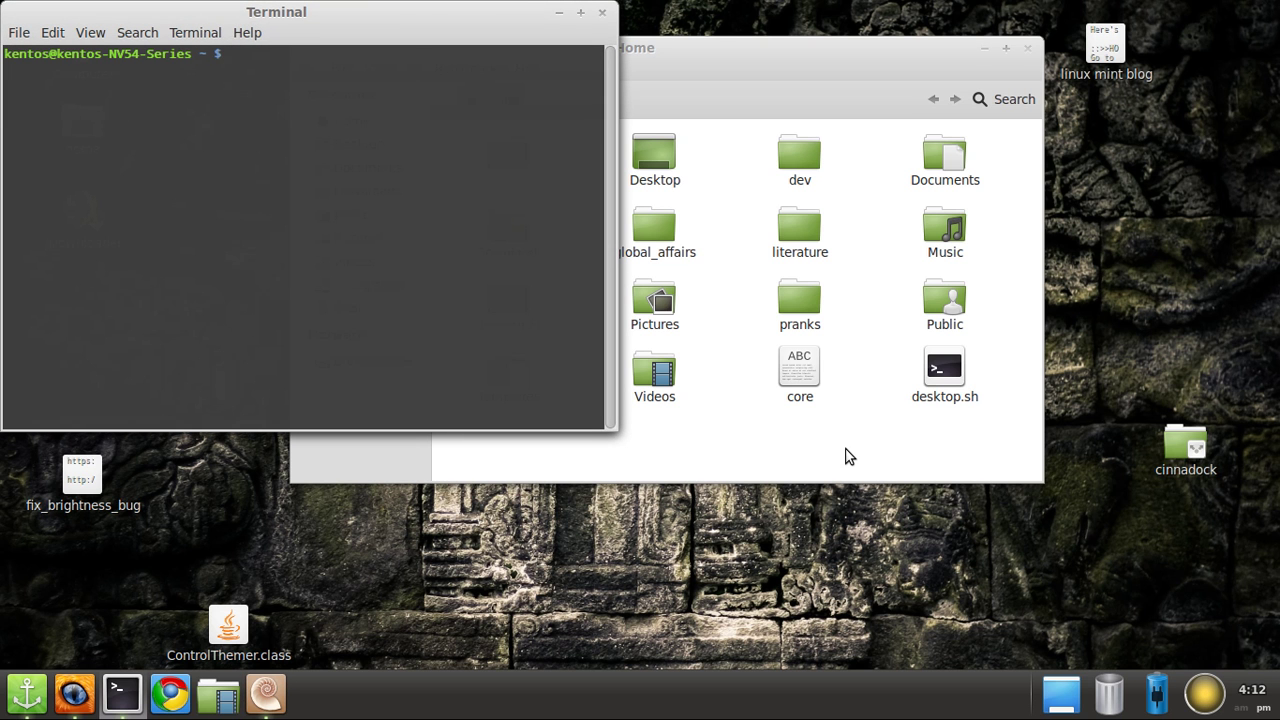
{"action": "type", "text": "ls -a"}
{"action": "key", "text": "Return"}
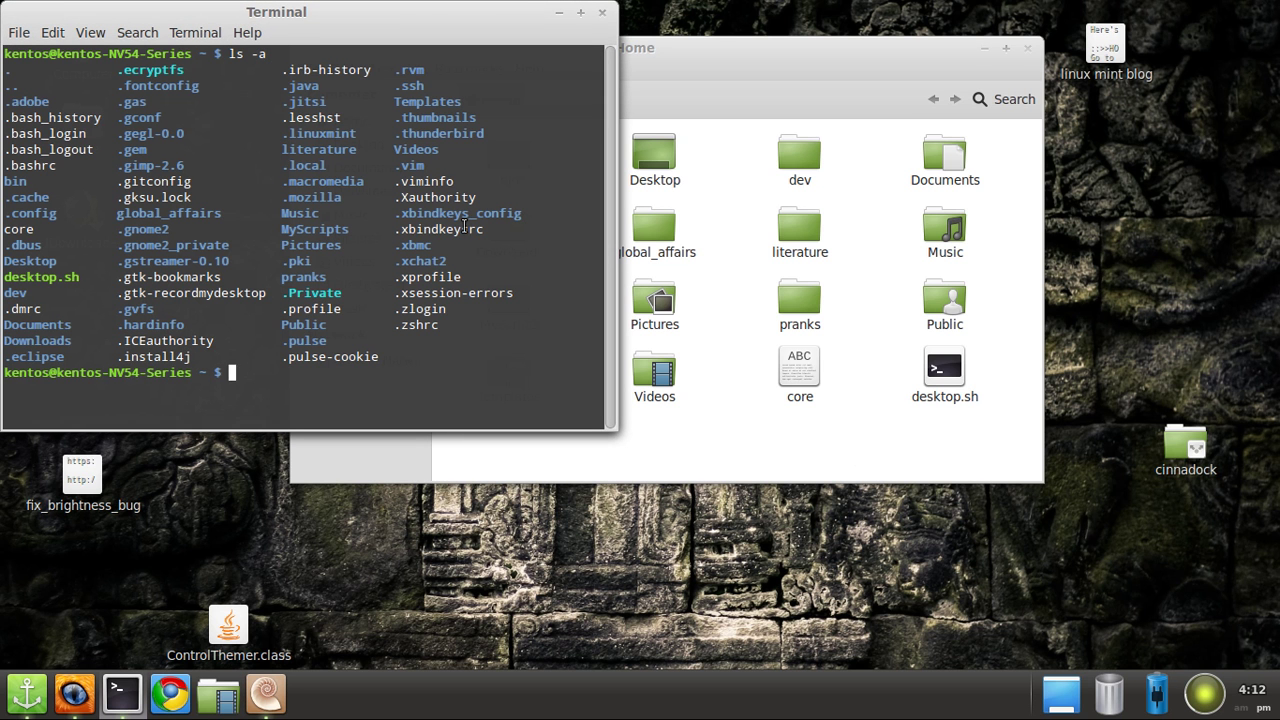
- Show hidden files in the Home folder and open .xbindkeysrc in gedit to view its bindings, closing it when done
{"action": "left_click", "coordinate": [735, 441]}
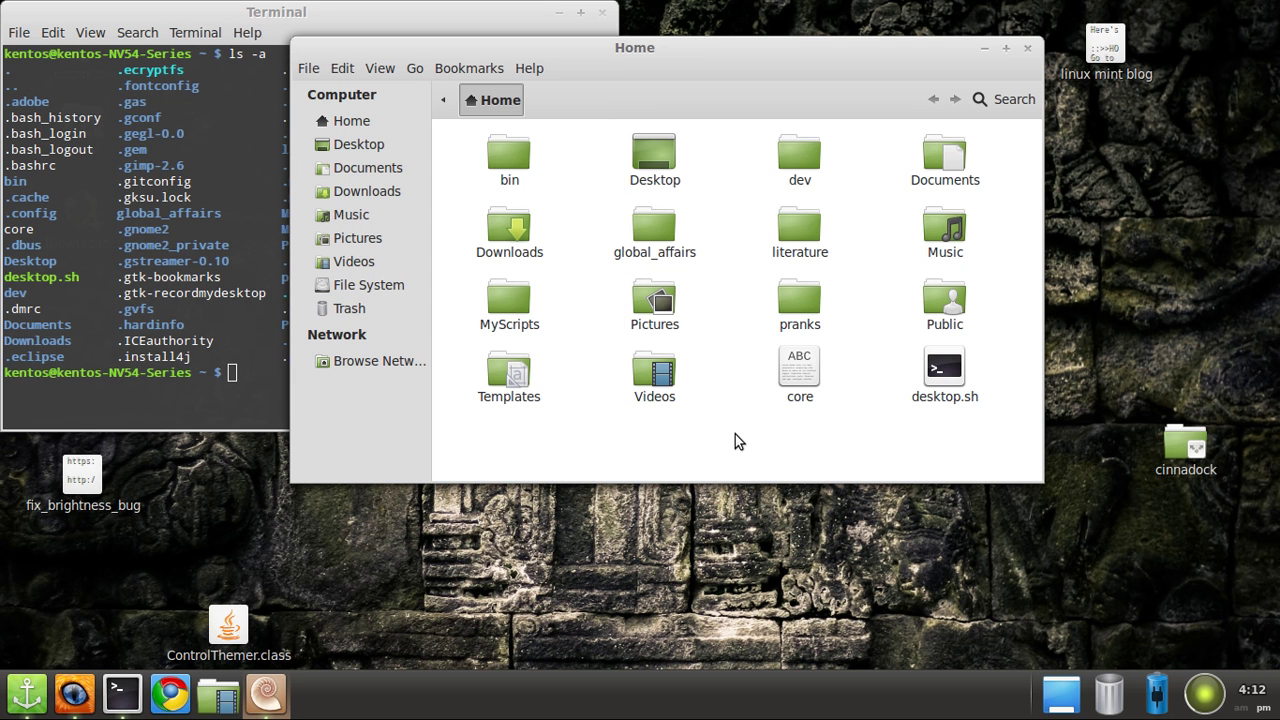
{"action": "key", "text": "ctrl+h"}
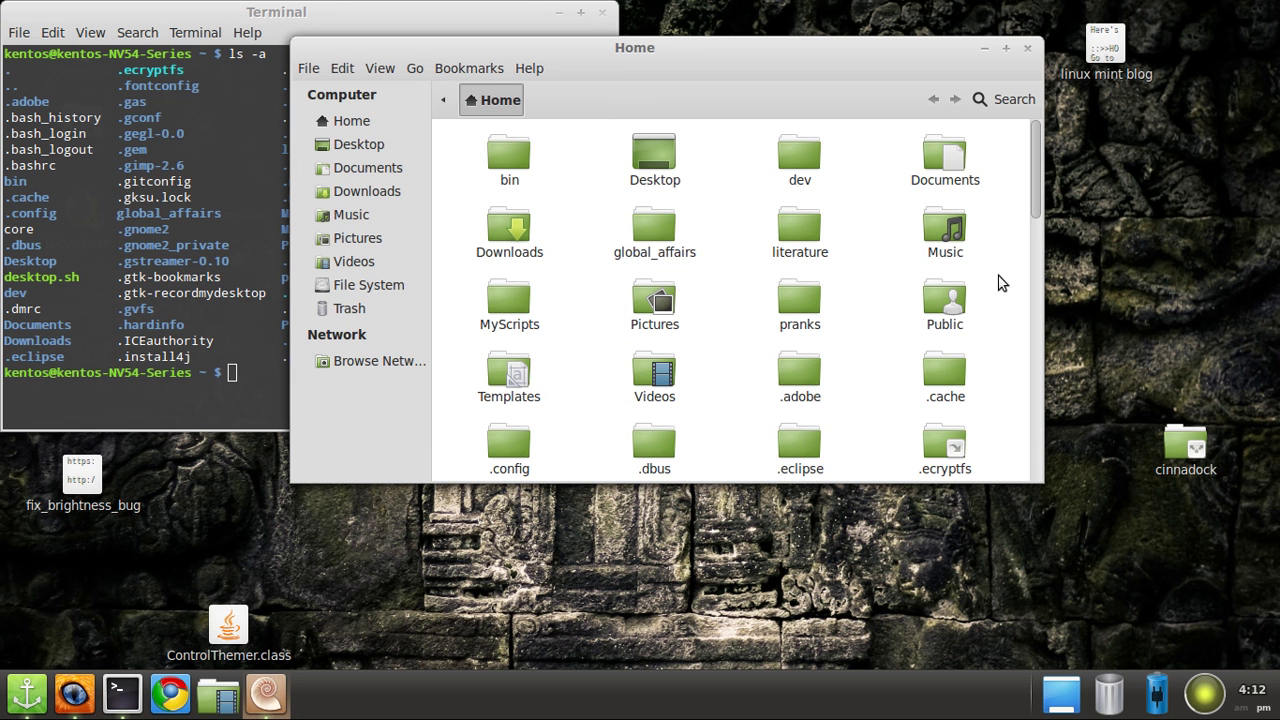
{"action": "left_click_drag", "start_coordinate": [1036, 205], "coordinate": [1060, 520]}
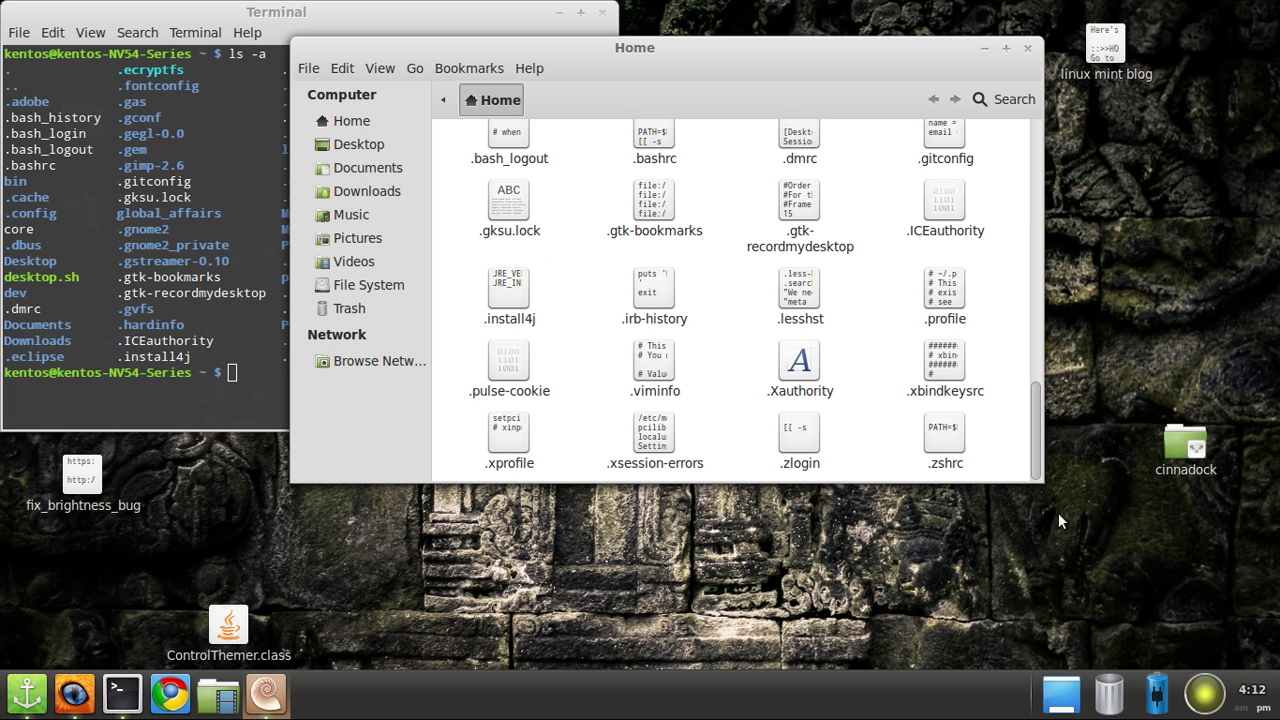
{"action": "left_click", "coordinate": [940, 368]}
{"action": "double_click", "coordinate": [940, 368]}
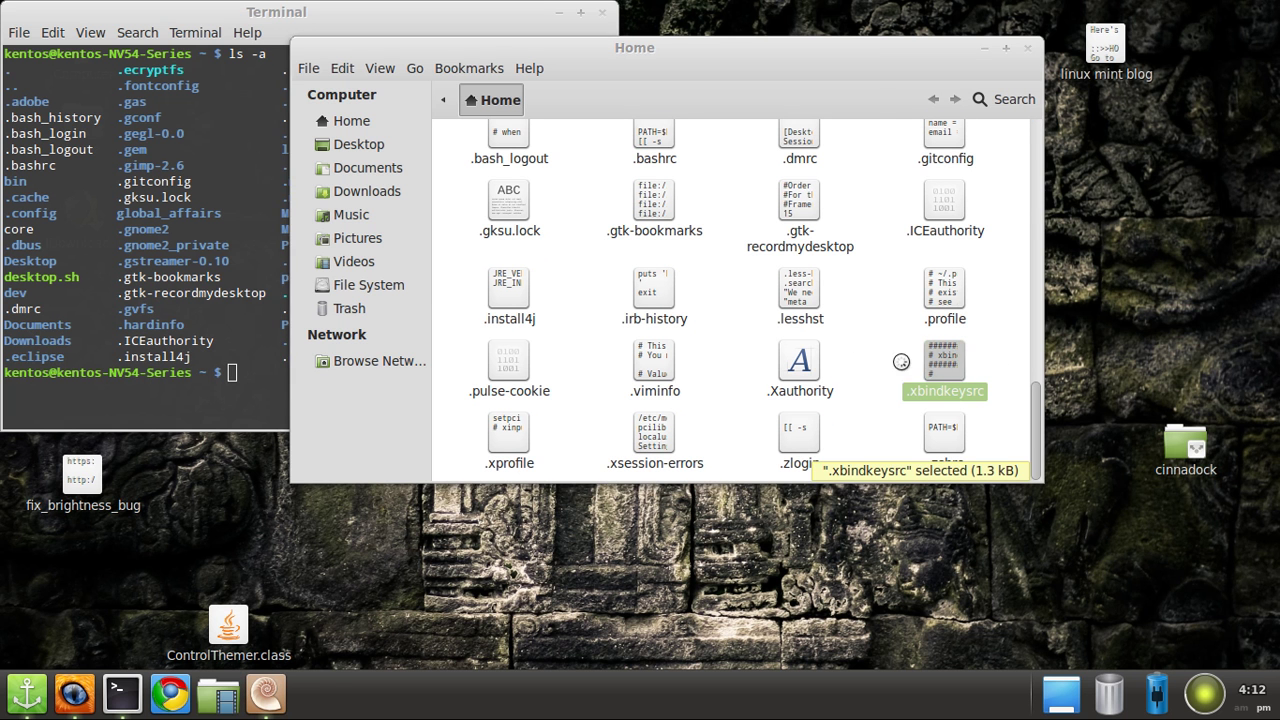
{"action": "scroll", "coordinate": [347, 425], "scroll_direction": "down", "scroll_amount": 3}
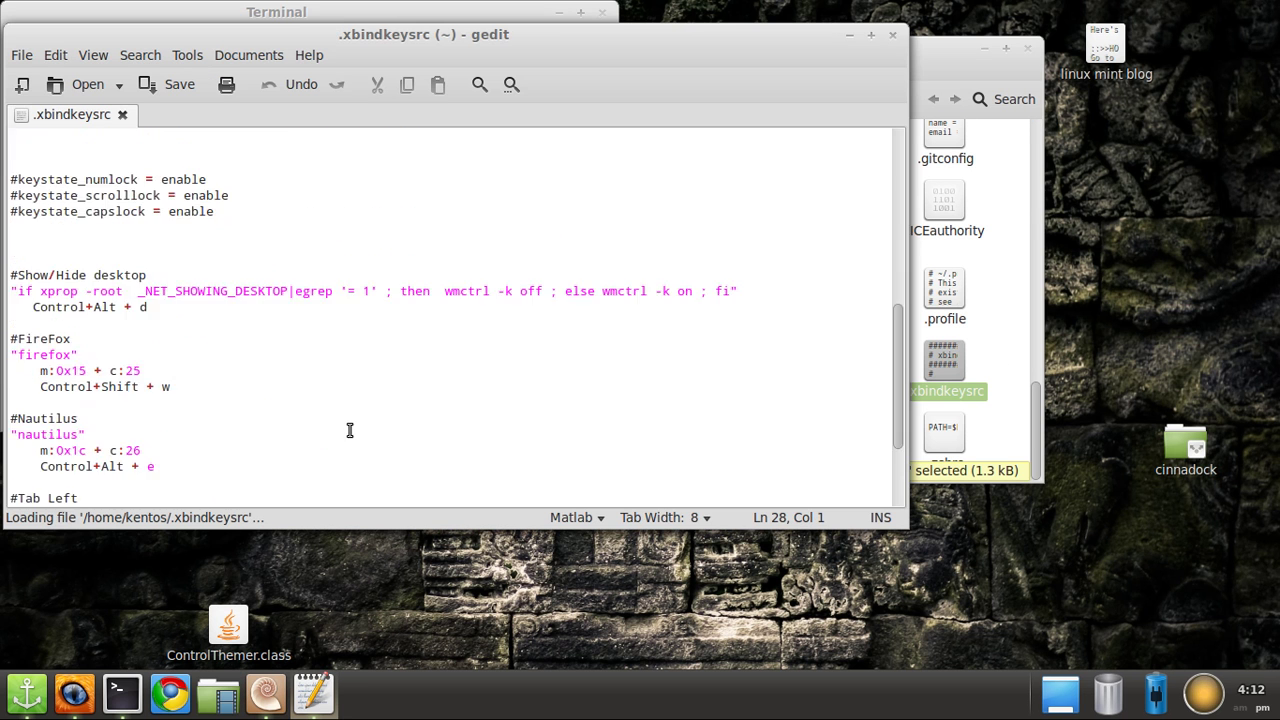
{"action": "left_click", "coordinate": [893, 37]}
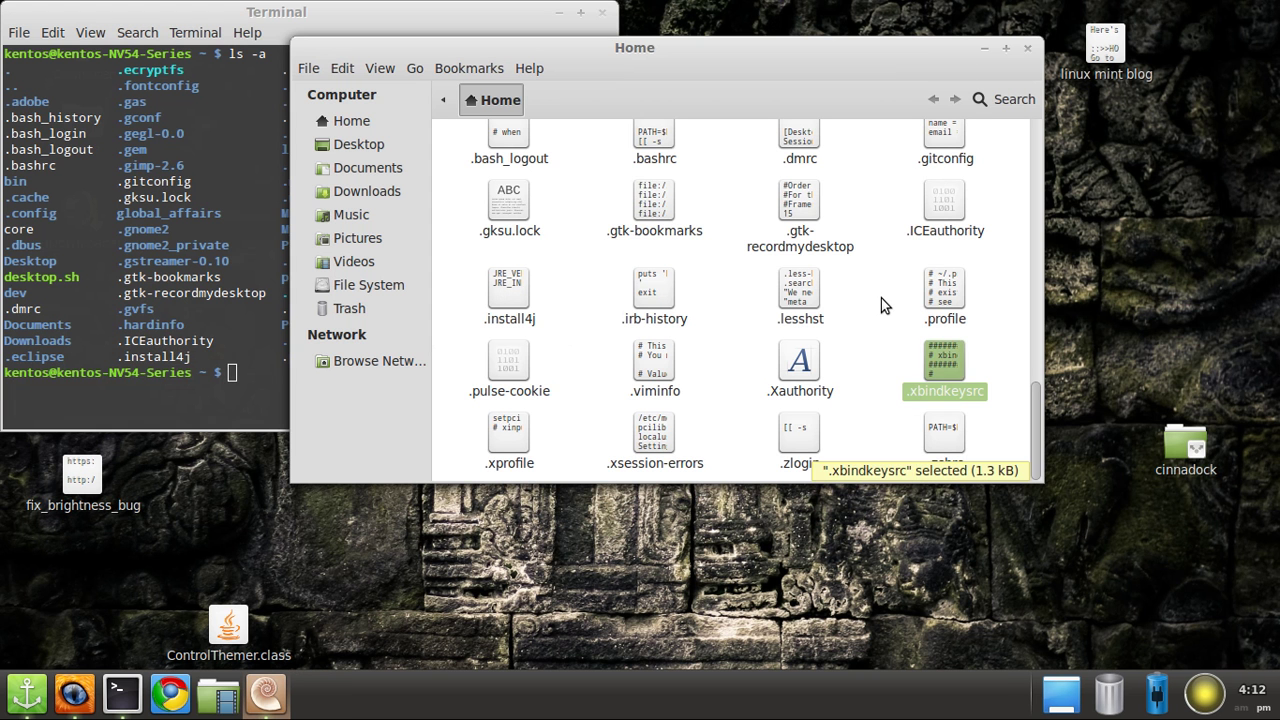
- Hide the hidden files in the Home folder again and close the terminal with "exit"
{"action": "key", "text": "ctrl+h"}
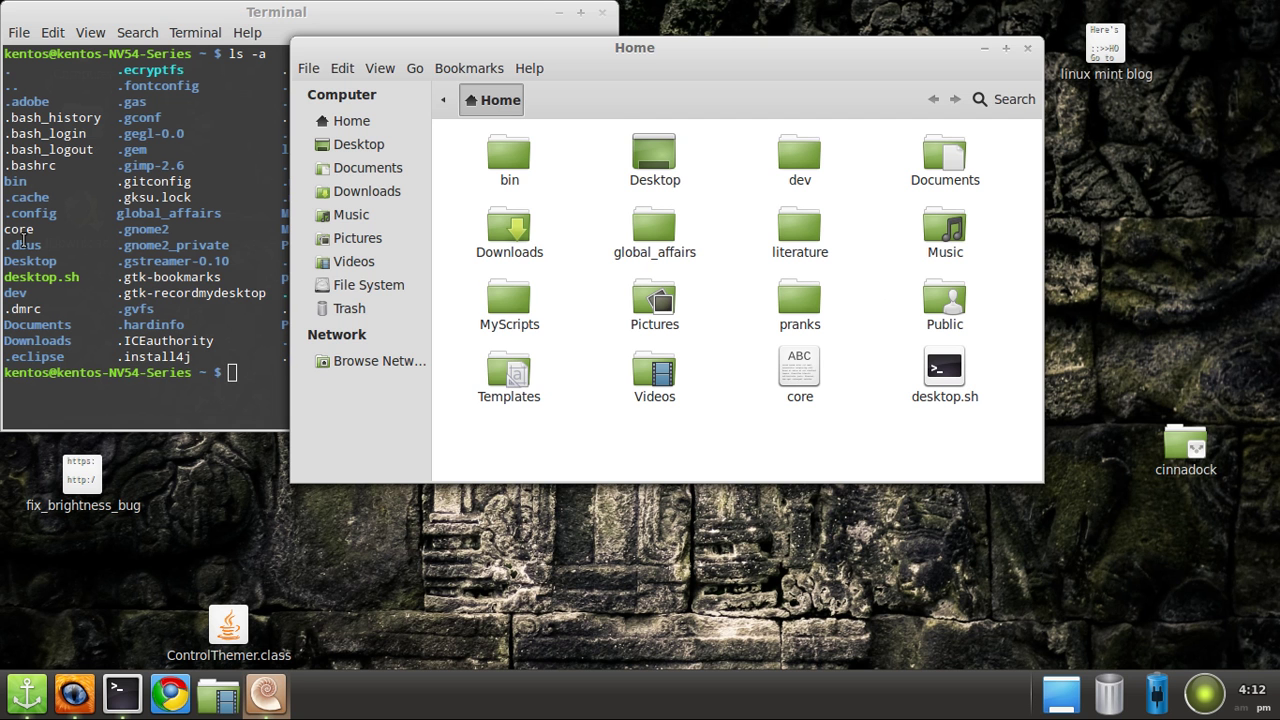
{"action": "key", "text": "alt+Tab"}
{"action": "type", "text": "exit"}
{"action": "key", "text": "Return"}
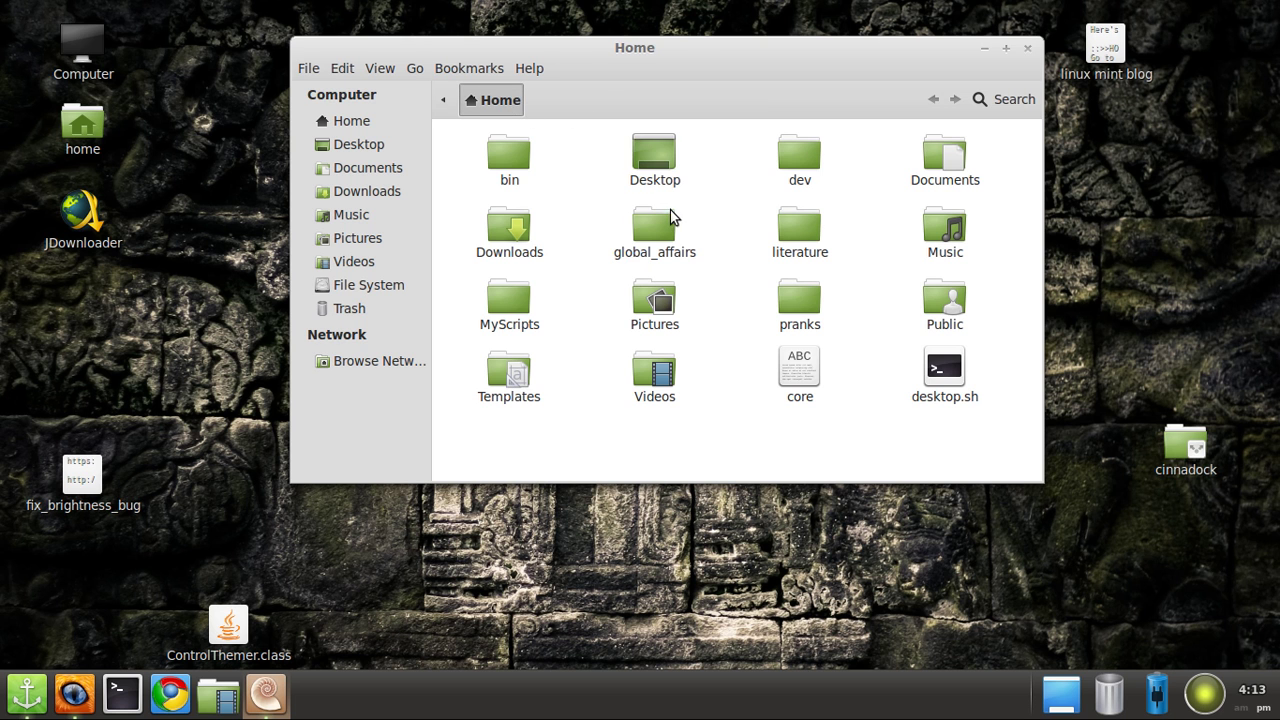
- Open the global_affairs and literature folders in turn, going back up to the Home folder after each one
{"action": "double_click", "coordinate": [668, 246]}
{"action": "key", "text": "alt+Up"}
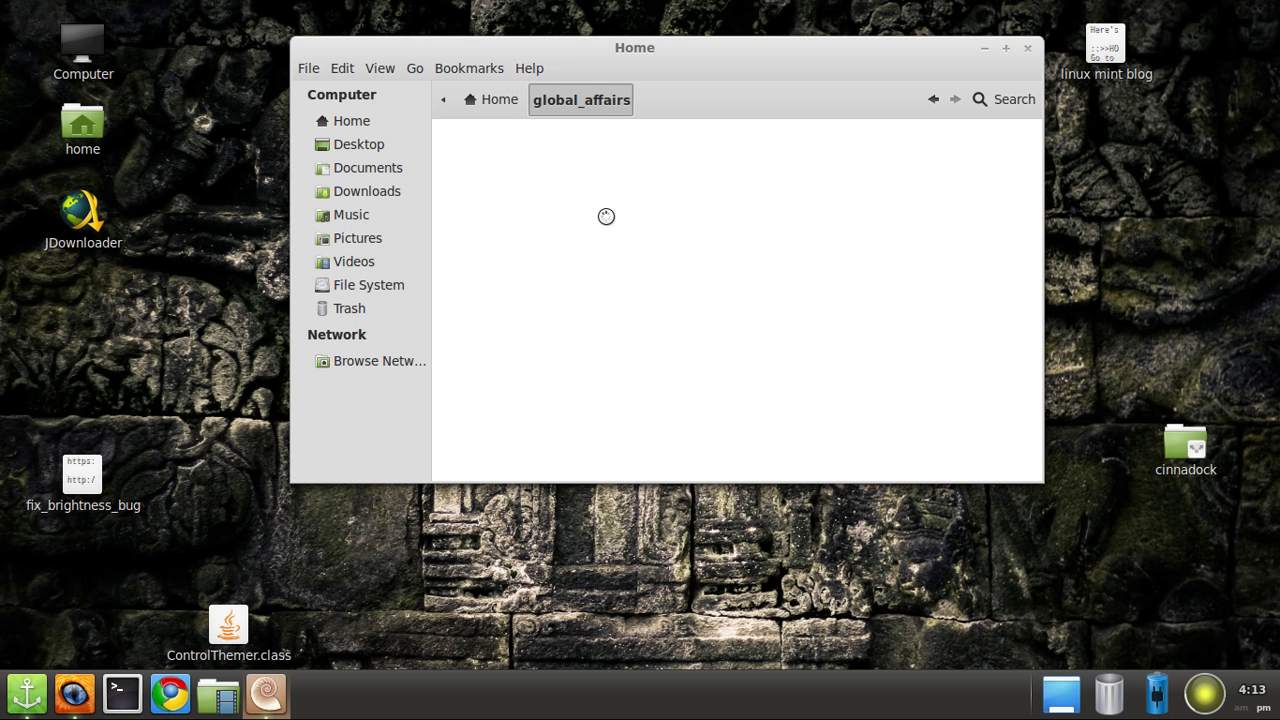
{"action": "double_click", "coordinate": [815, 228]}
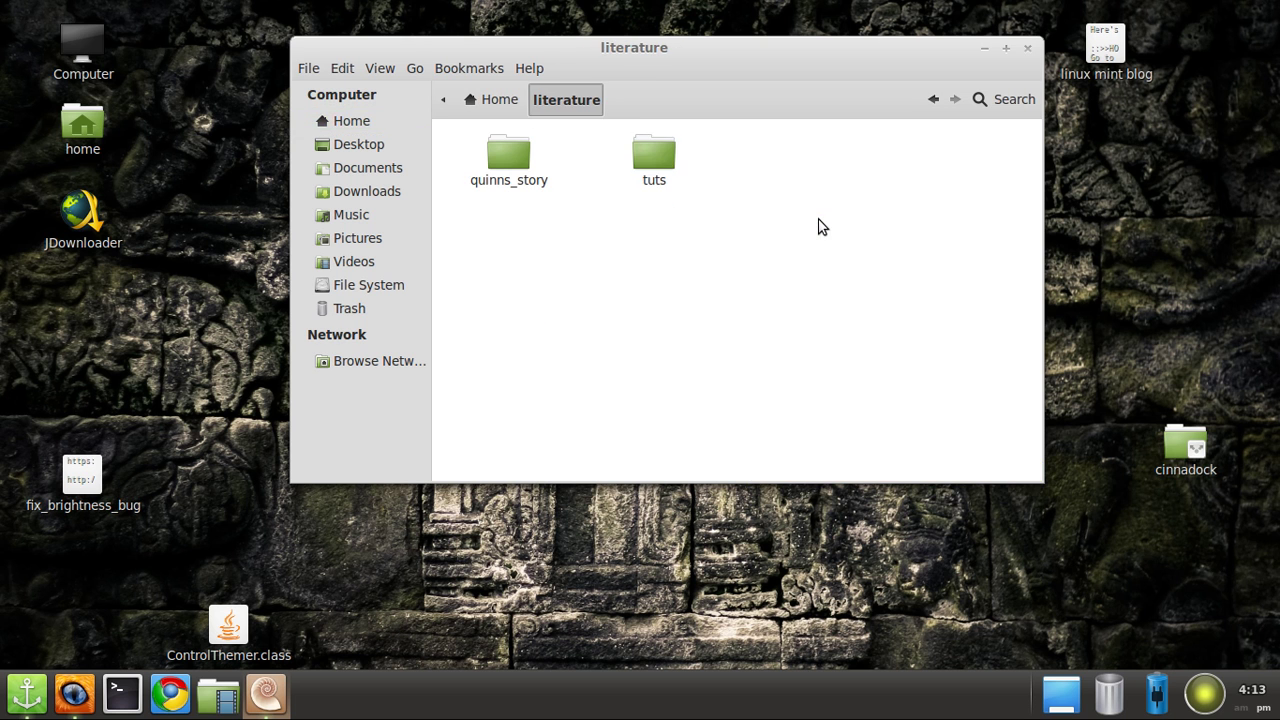
{"action": "key", "text": "alt+Up"}
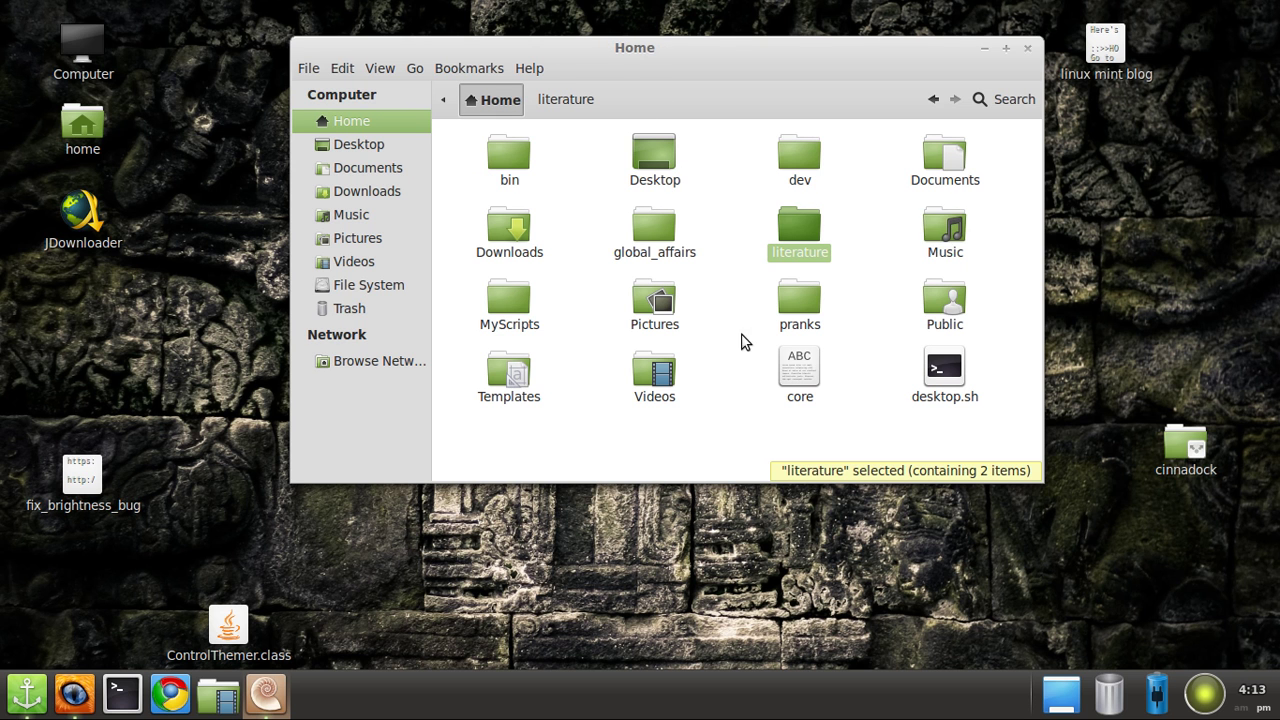
{"action": "left_click", "coordinate": [957, 299]}
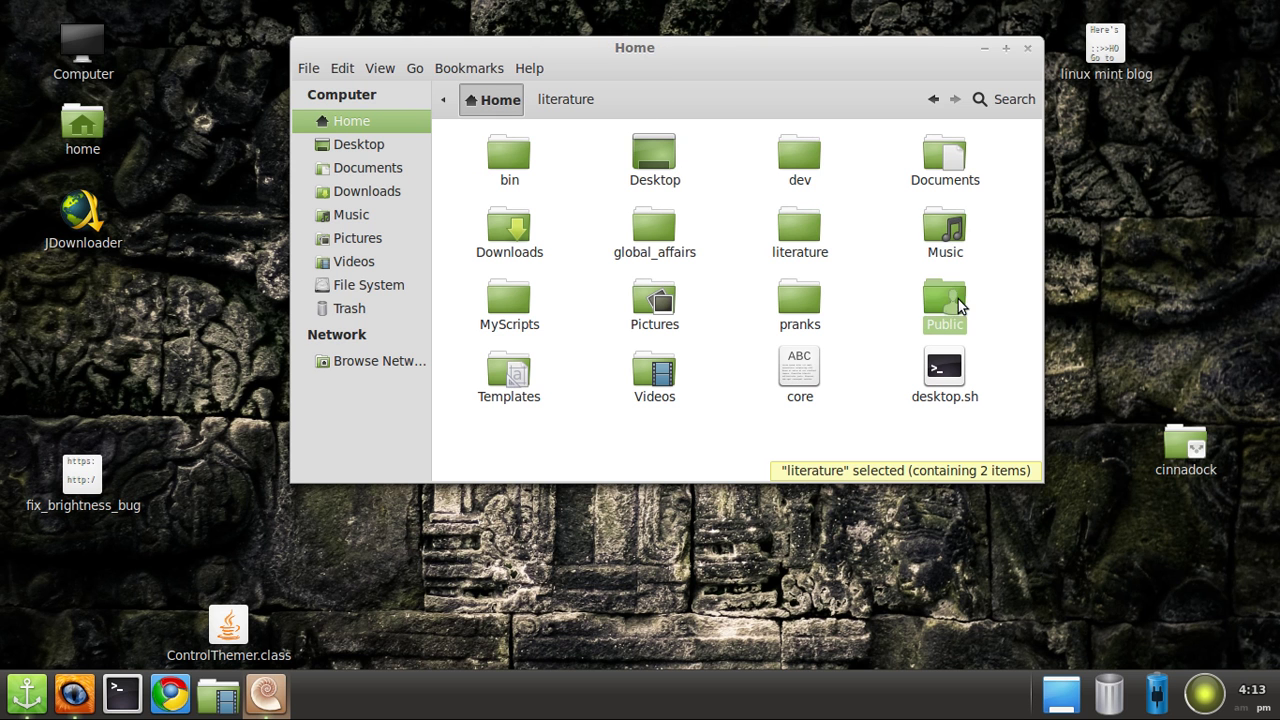
- Open the jdownloader folder inside the bin folder of Home
{"action": "double_click", "coordinate": [509, 155]}
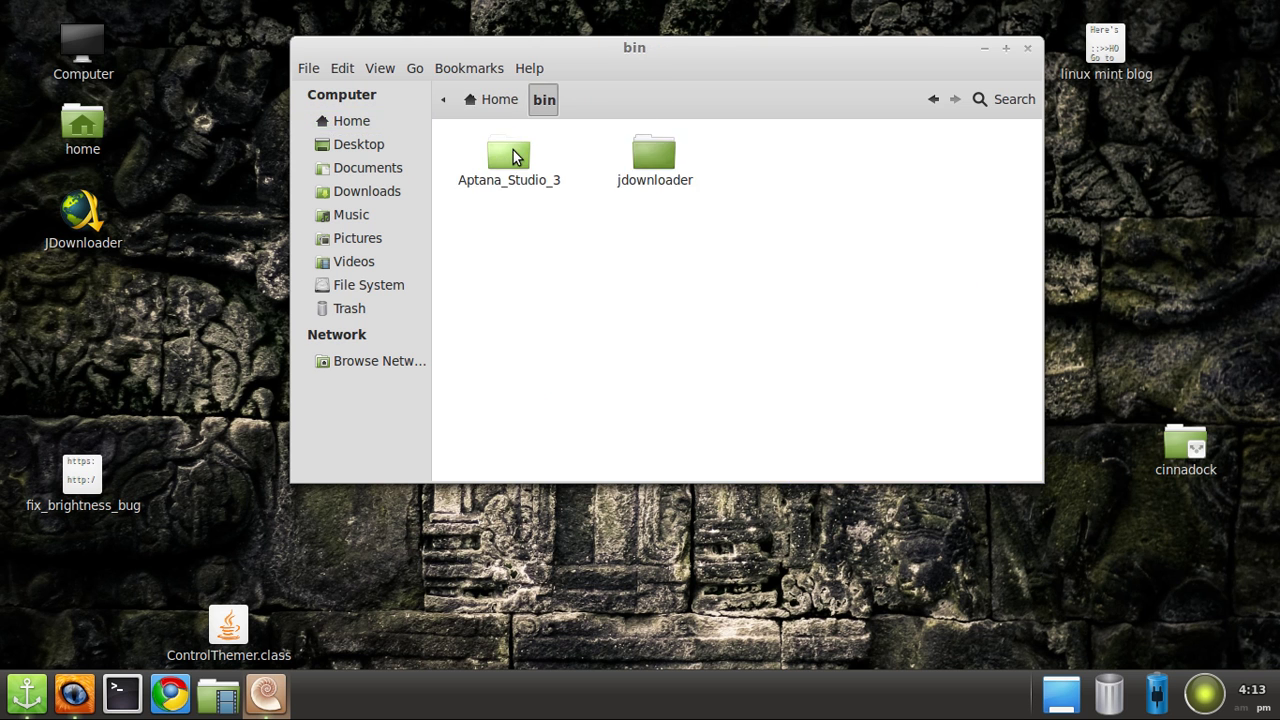
{"action": "double_click", "coordinate": [654, 142]}
{"action": "left_click", "coordinate": [716, 288]}
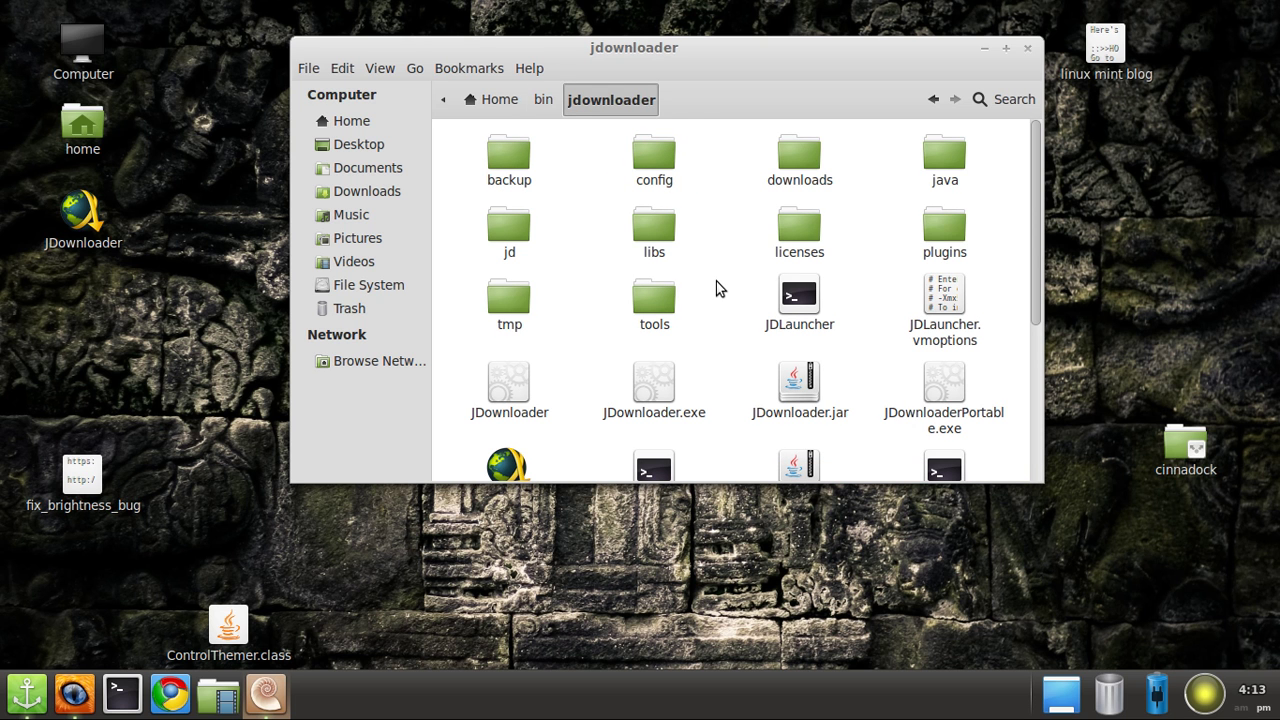
- Go to the file system root by entering "/" as the folder location and look over its folders
{"action": "key", "text": "ctrl+l"}
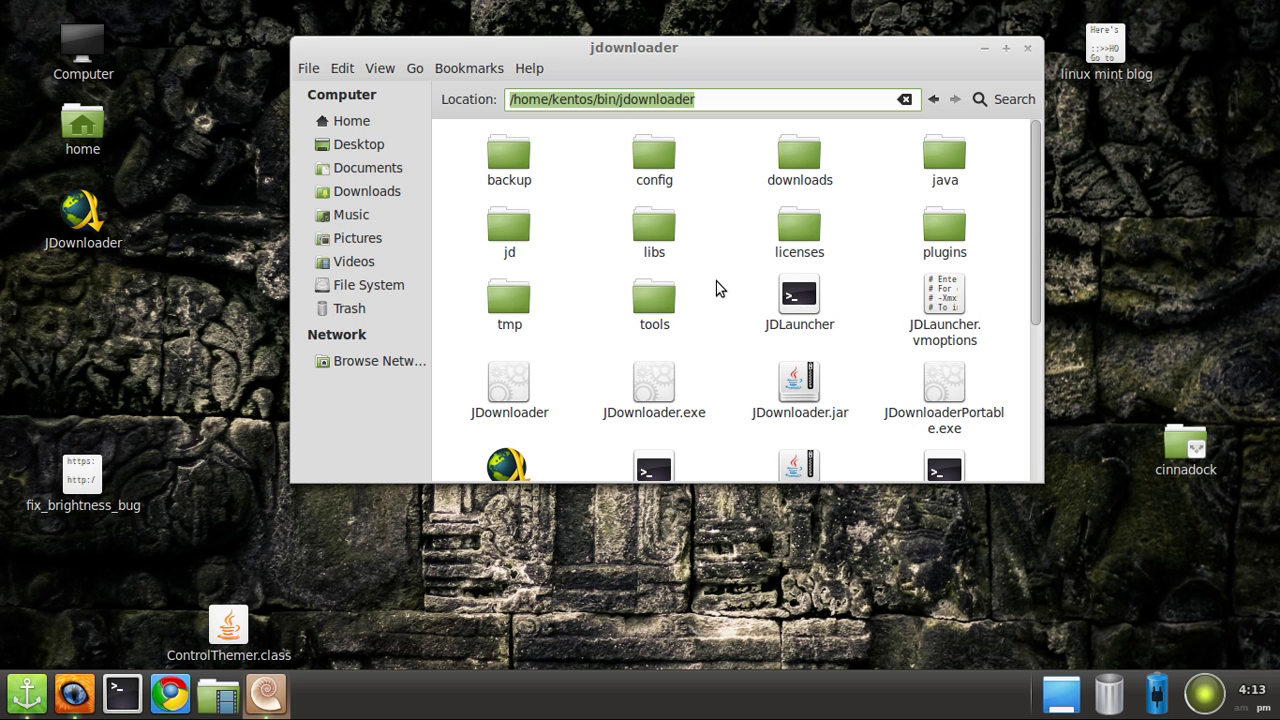
{"action": "type", "text": "/"}
{"action": "key", "text": "Return"}
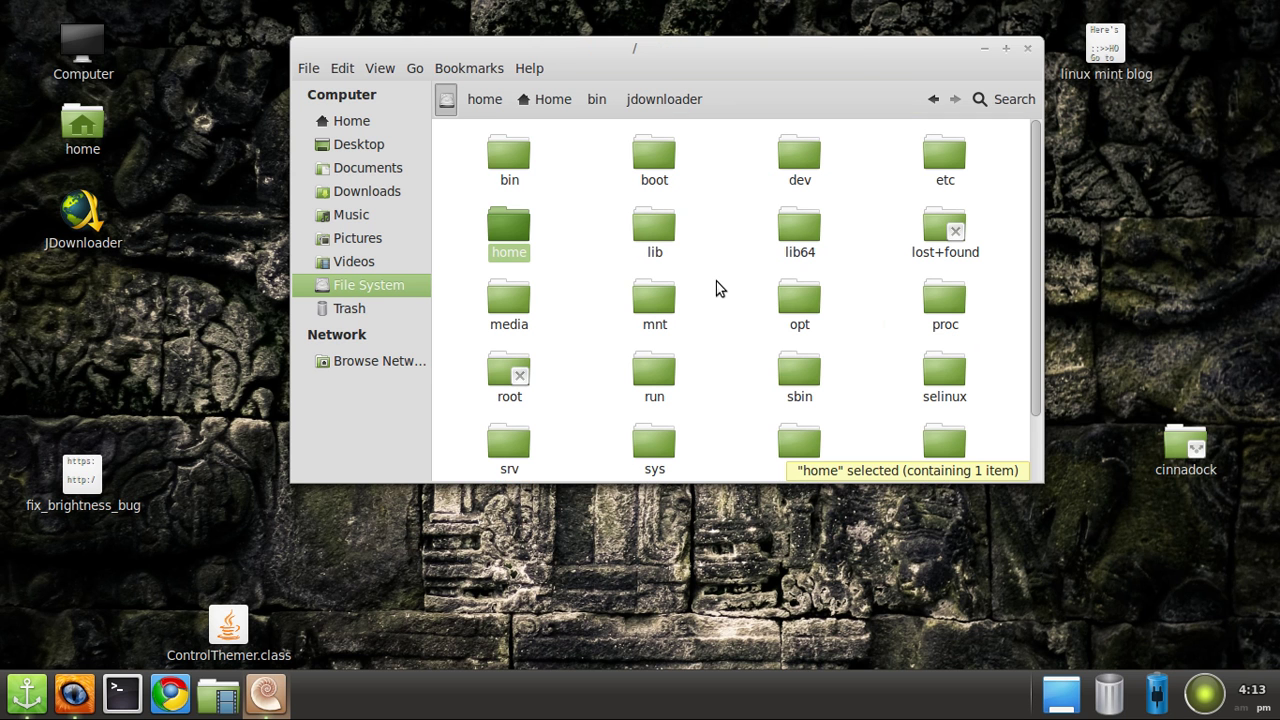
{"action": "left_click", "coordinate": [716, 281]}
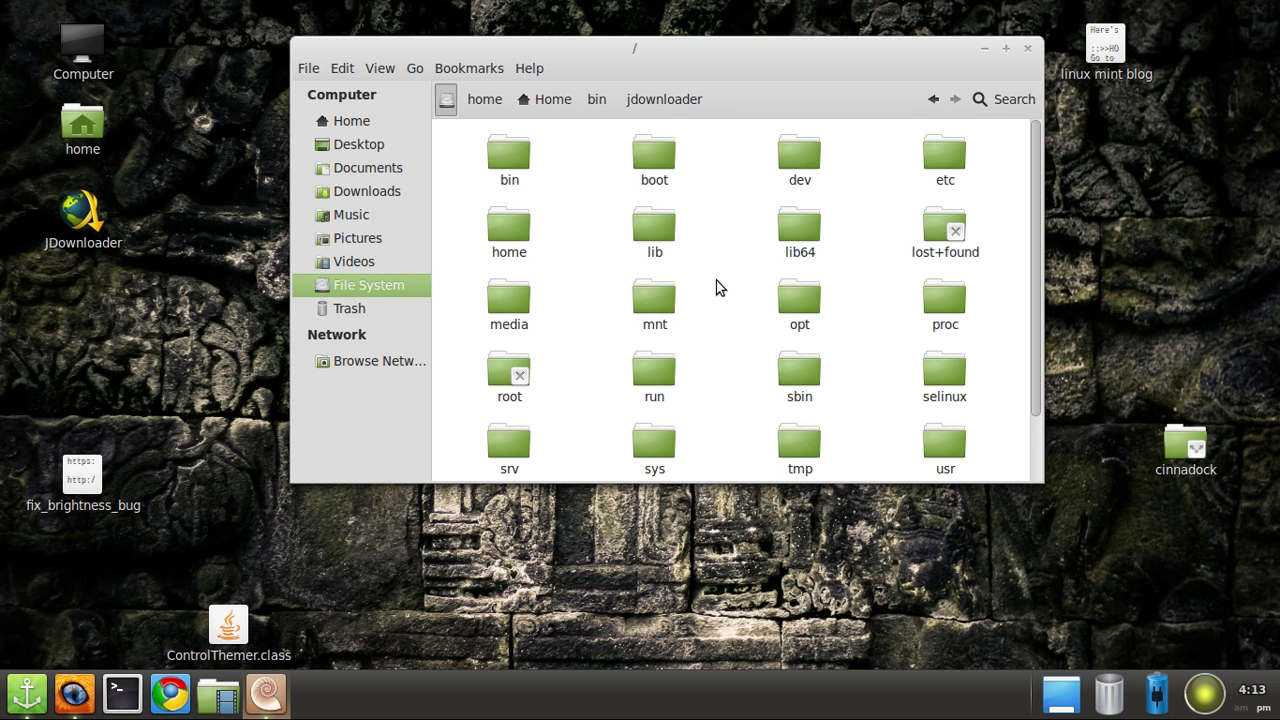
{"action": "scroll", "coordinate": [716, 281], "scroll_direction": "down", "scroll_amount": 2}
{"action": "scroll", "coordinate": [716, 405], "scroll_direction": "up", "scroll_amount": 2}
- Browse the Windows shares on the network computer by entering the location "smb://xcal"
{"action": "key", "text": "ctrl+l"}
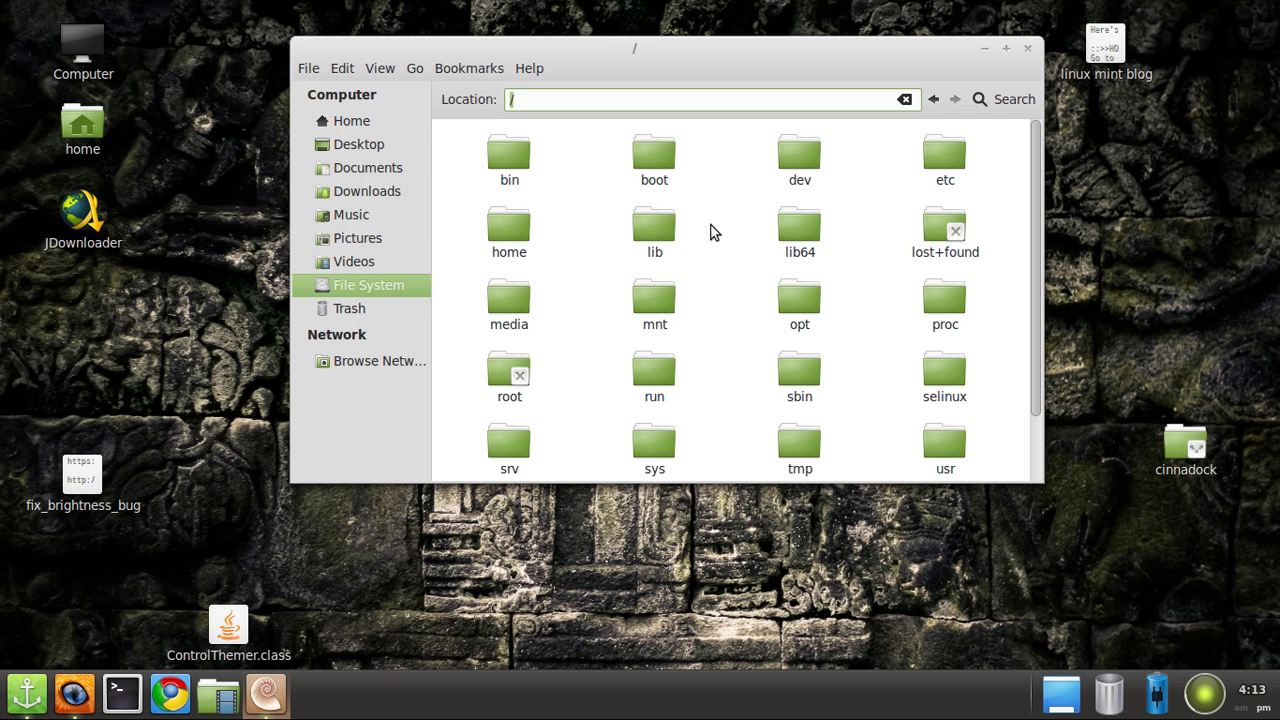
{"action": "type", "text": "smb"}
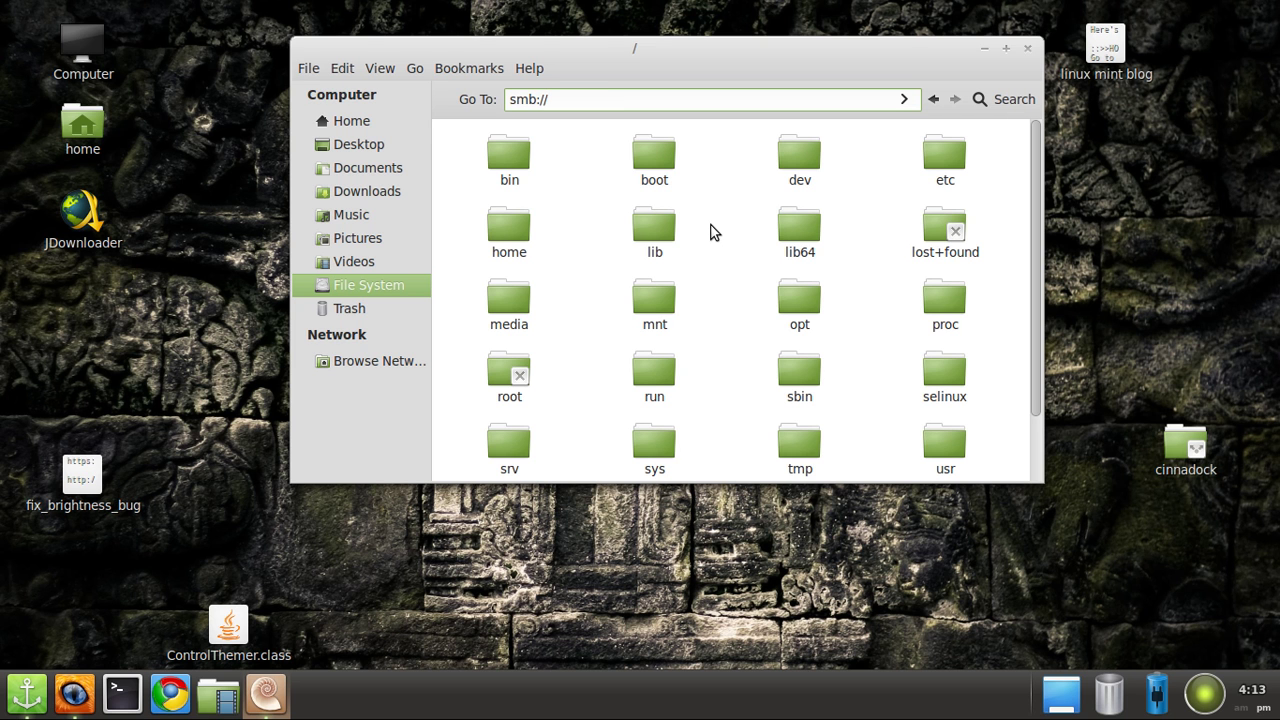
{"action": "type", "text": "://xcal"}
{"action": "key", "text": "Return"}
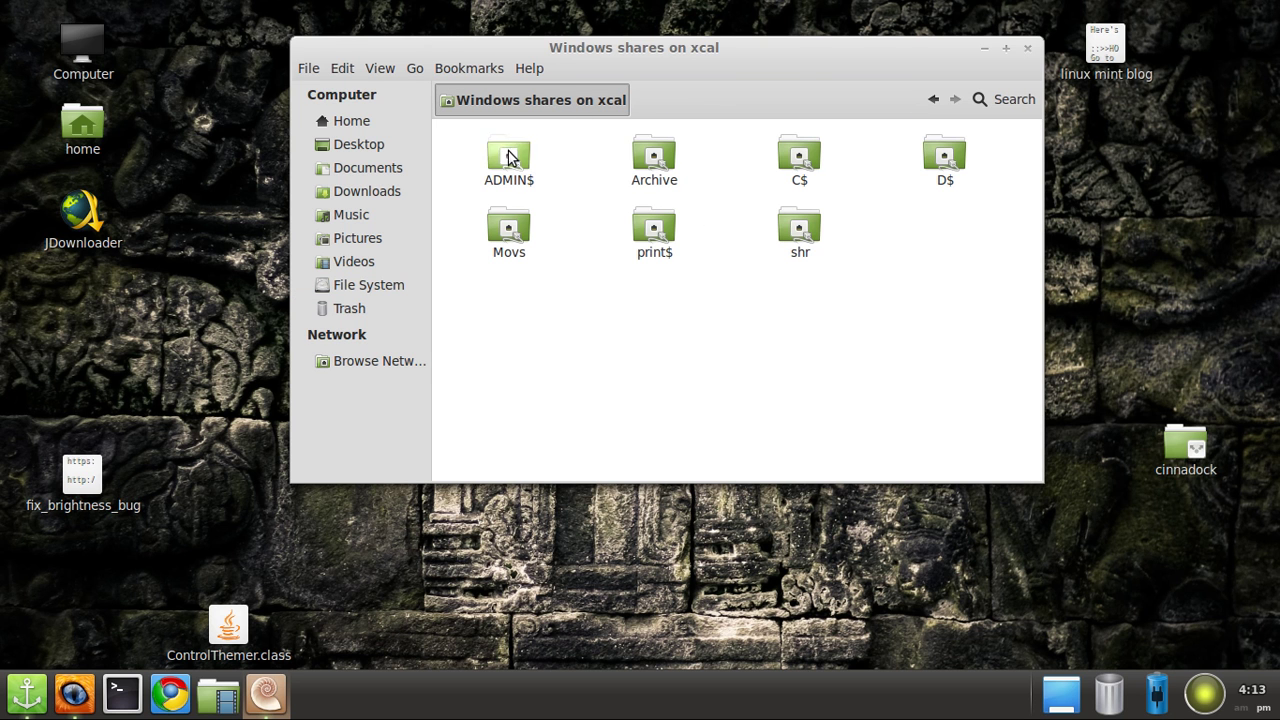
- Select the administrative shares ADMIN$, C$ and D$ together to point them out
{"action": "left_click", "coordinate": [530, 168]}
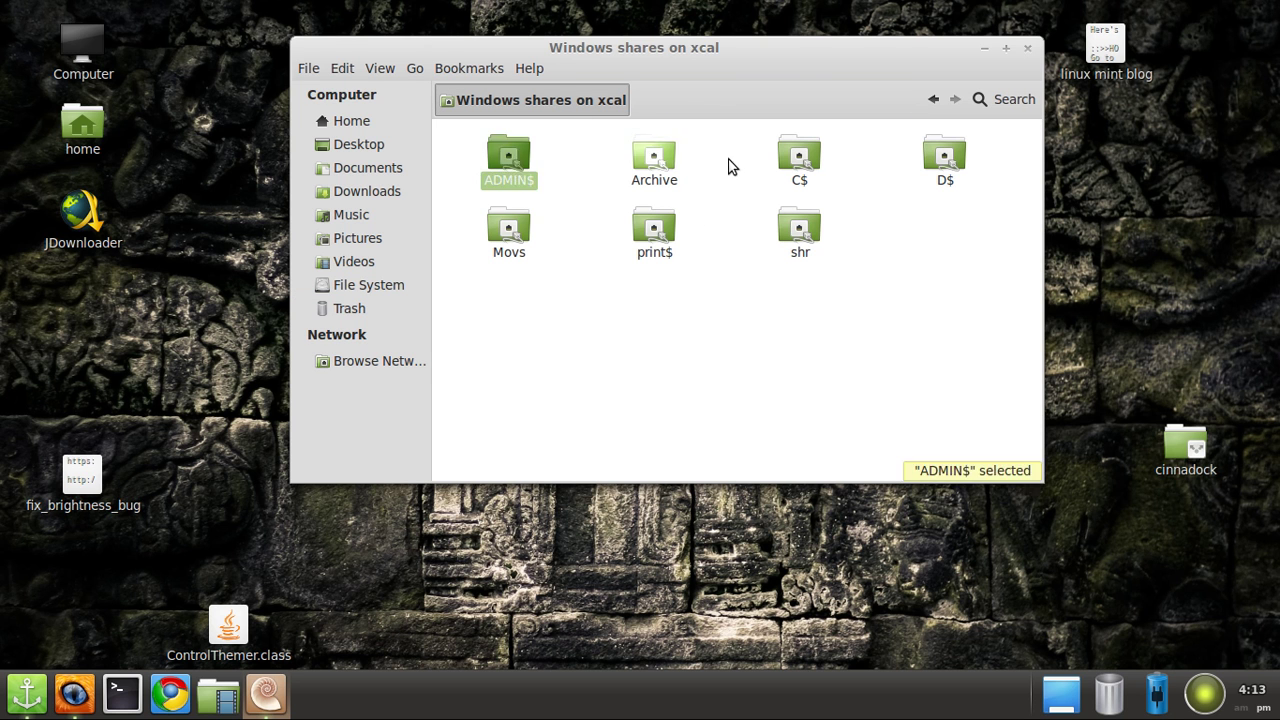
{"action": "left_click", "coordinate": [800, 158], "text": "ctrl"}
{"action": "left_click", "coordinate": [945, 158], "text": "ctrl"}
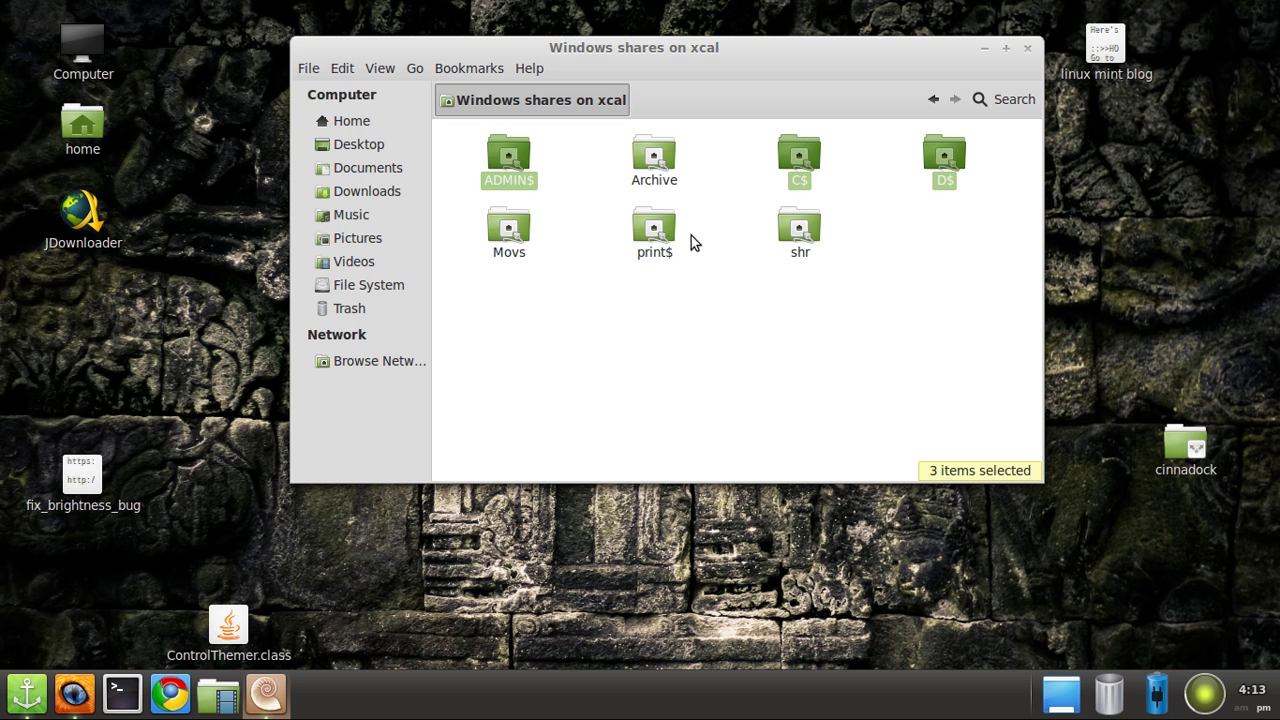
- Replace the selection with the ordinary shares Movs, Archive and shr
{"action": "left_click", "coordinate": [456, 228]}
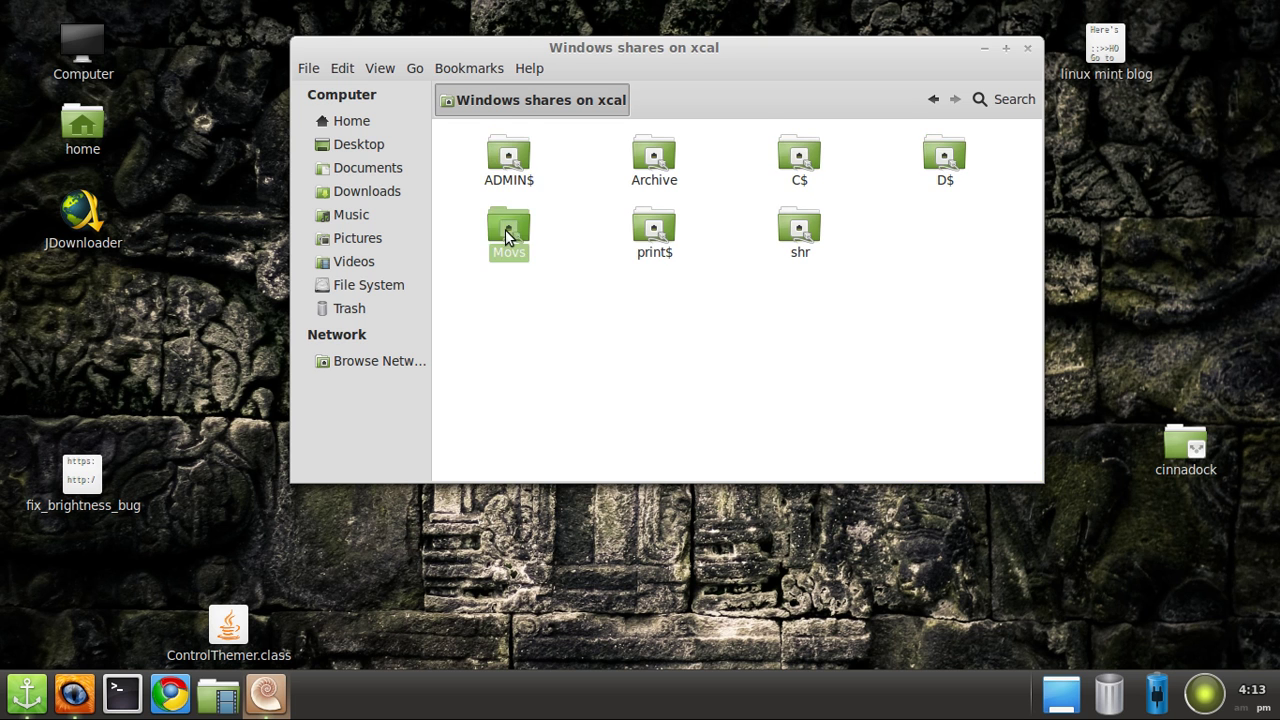
{"action": "left_click", "coordinate": [505, 229]}
{"action": "left_click", "coordinate": [650, 155], "text": "ctrl"}
{"action": "left_click", "coordinate": [800, 230], "text": "ctrl"}
- Clear the share selection and open the Movs share
{"action": "left_click", "coordinate": [704, 330]}
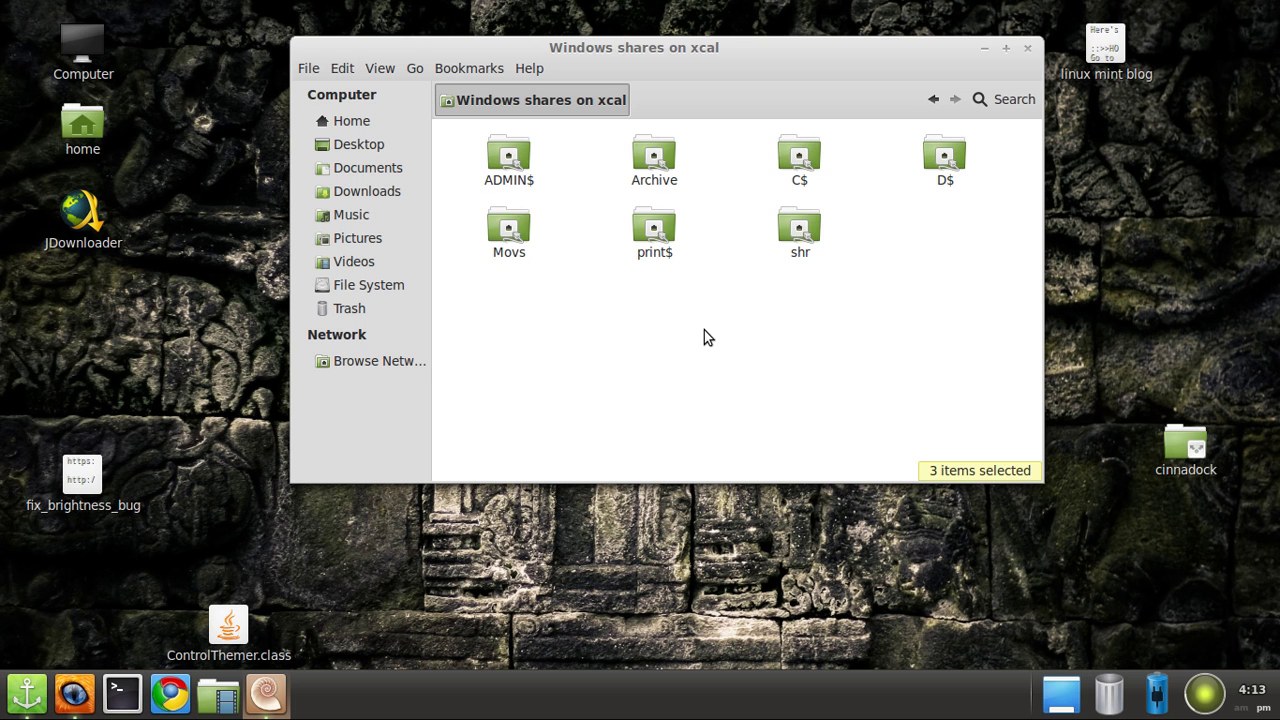
{"action": "left_click", "coordinate": [497, 225]}
{"action": "double_click", "coordinate": [497, 225]}
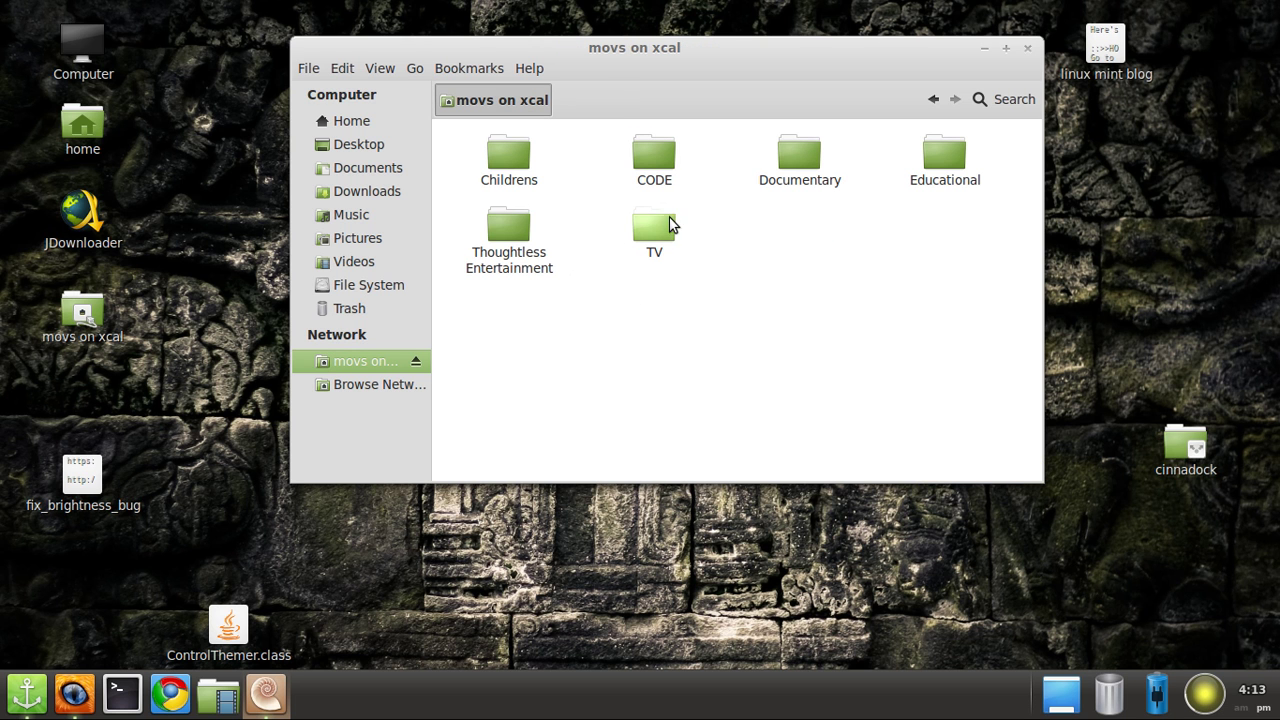
- Open the SE4 season folder inside TV and DS9 on the Movs share
{"action": "double_click", "coordinate": [660, 224]}
{"action": "double_click", "coordinate": [505, 155]}
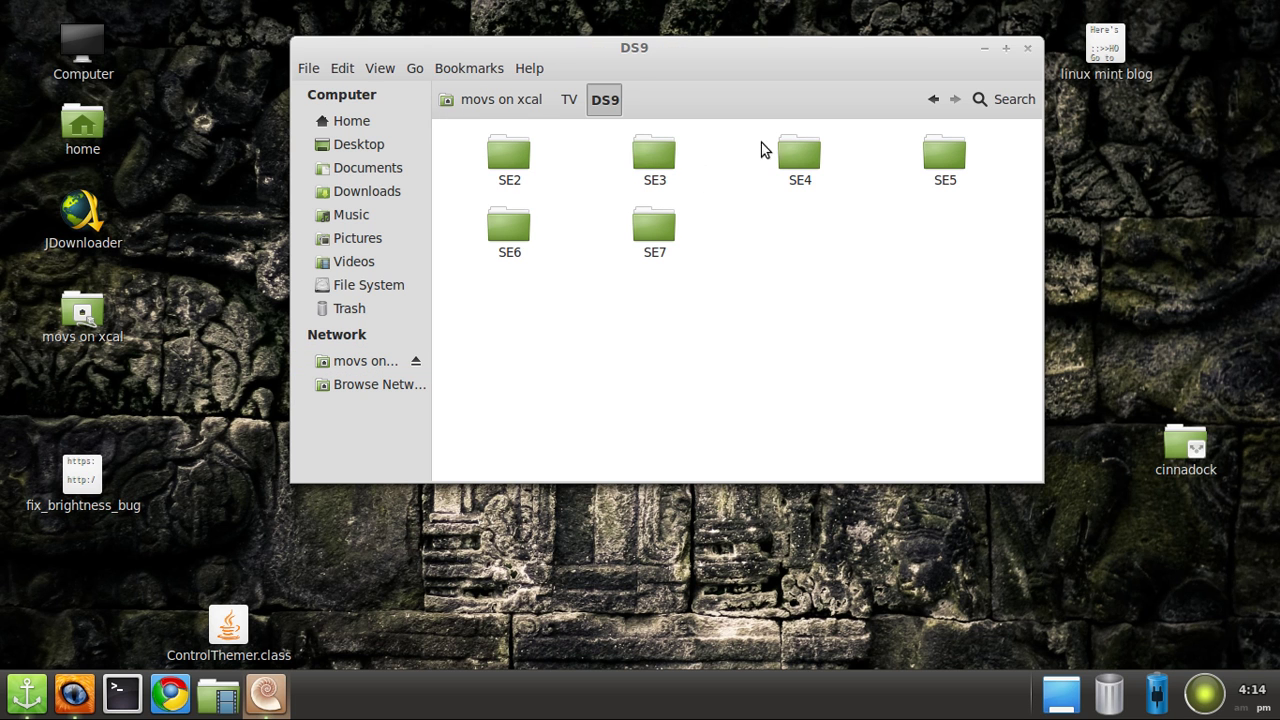
{"action": "double_click", "coordinate": [804, 160]}
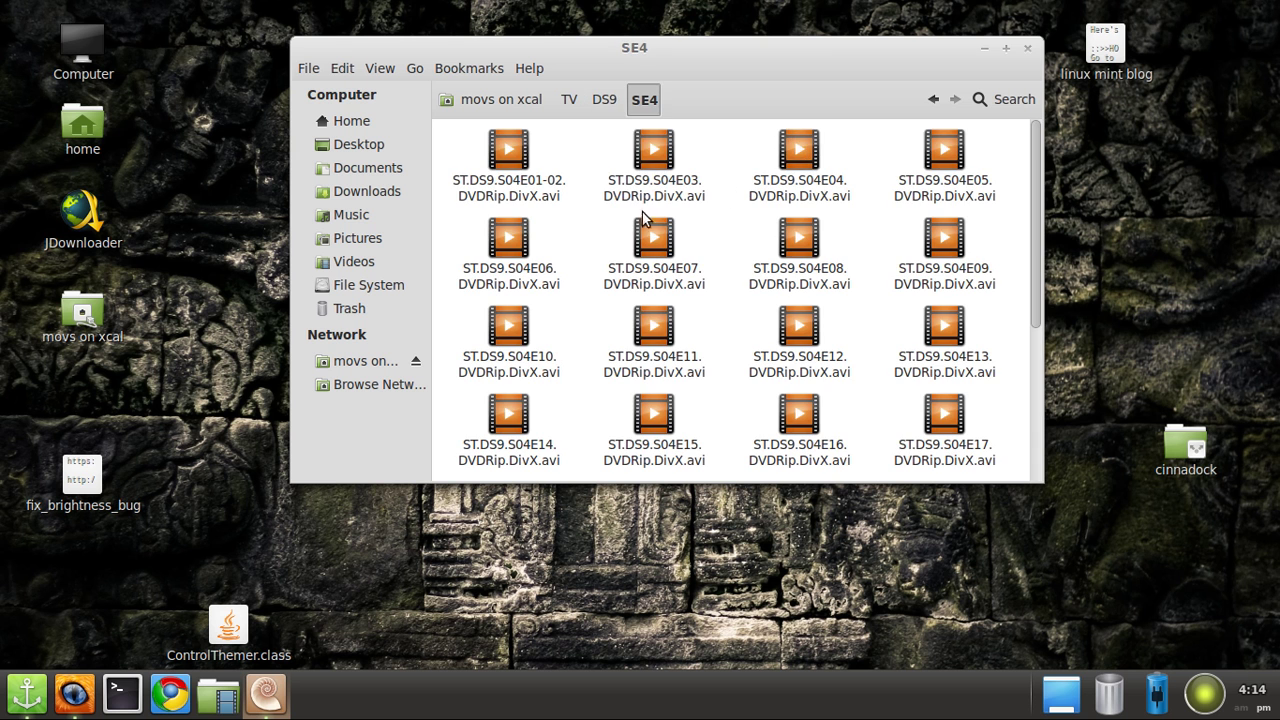
- Play ST.DS9.S04E01-02.DVDRip.DivX.avi from the network share, pause it and close the video player
{"action": "scroll", "coordinate": [600, 420], "scroll_direction": "down", "scroll_amount": 1}
{"action": "scroll", "coordinate": [600, 403], "scroll_direction": "up", "scroll_amount": 1}
{"action": "double_click", "coordinate": [494, 162]}
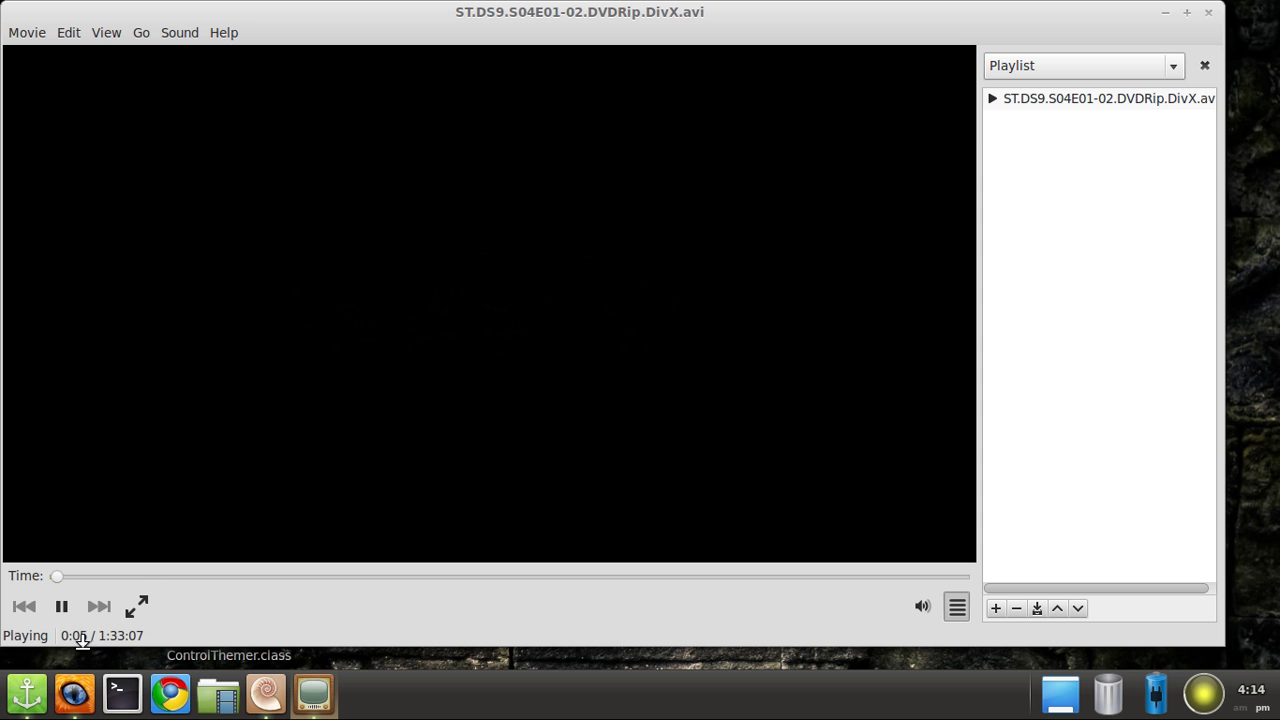
{"action": "left_click", "coordinate": [62, 615]}
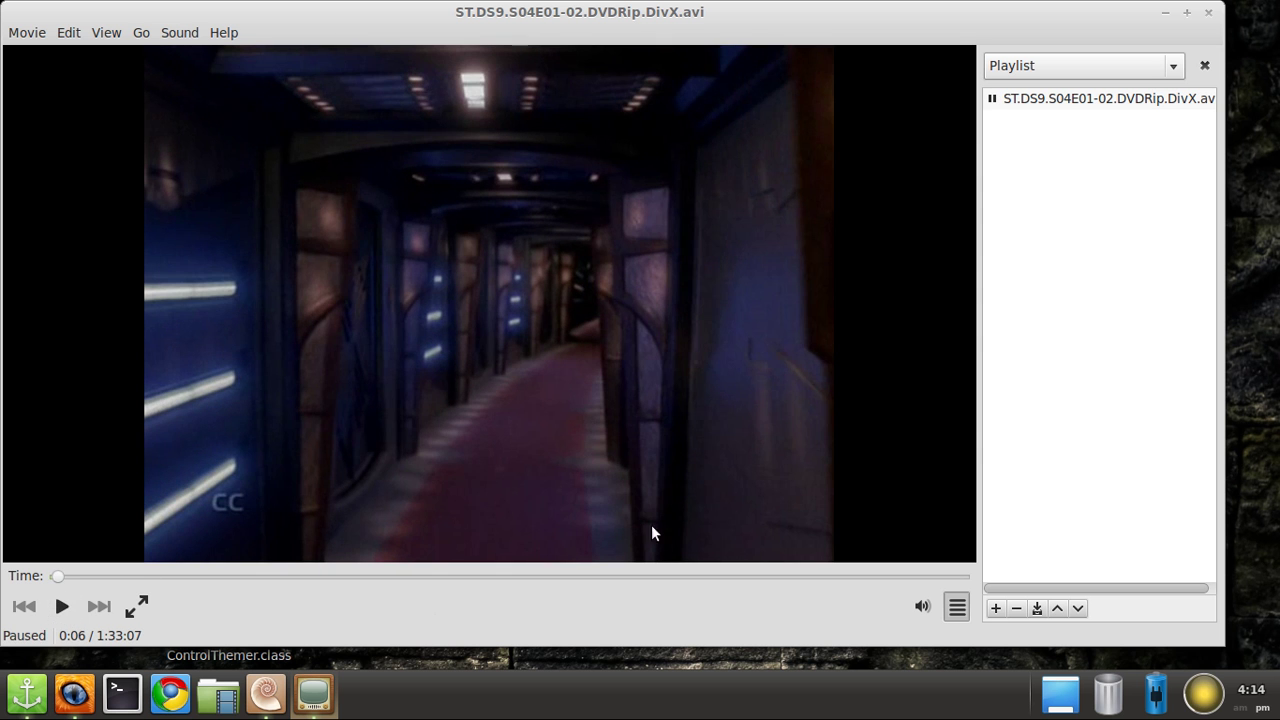
{"action": "left_click", "coordinate": [1210, 15]}
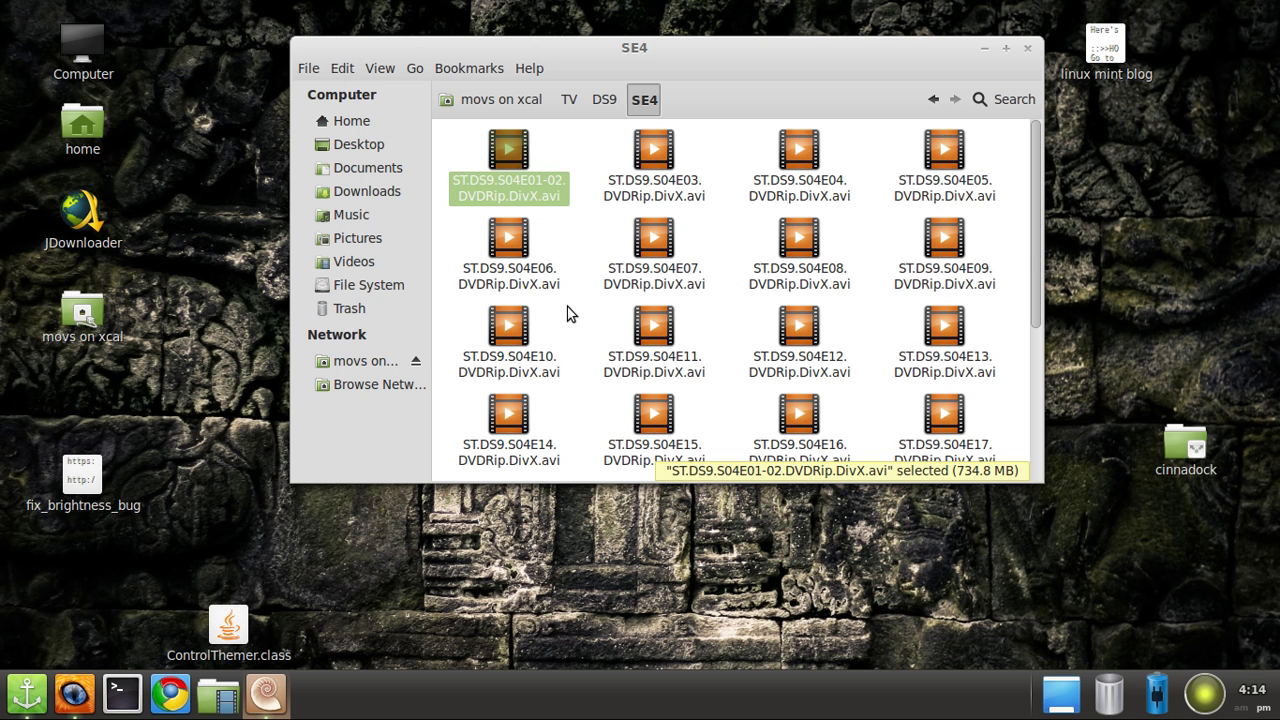
- Go back up from SE4 through DS9 to the TV folder
{"action": "left_click", "coordinate": [527, 263]}
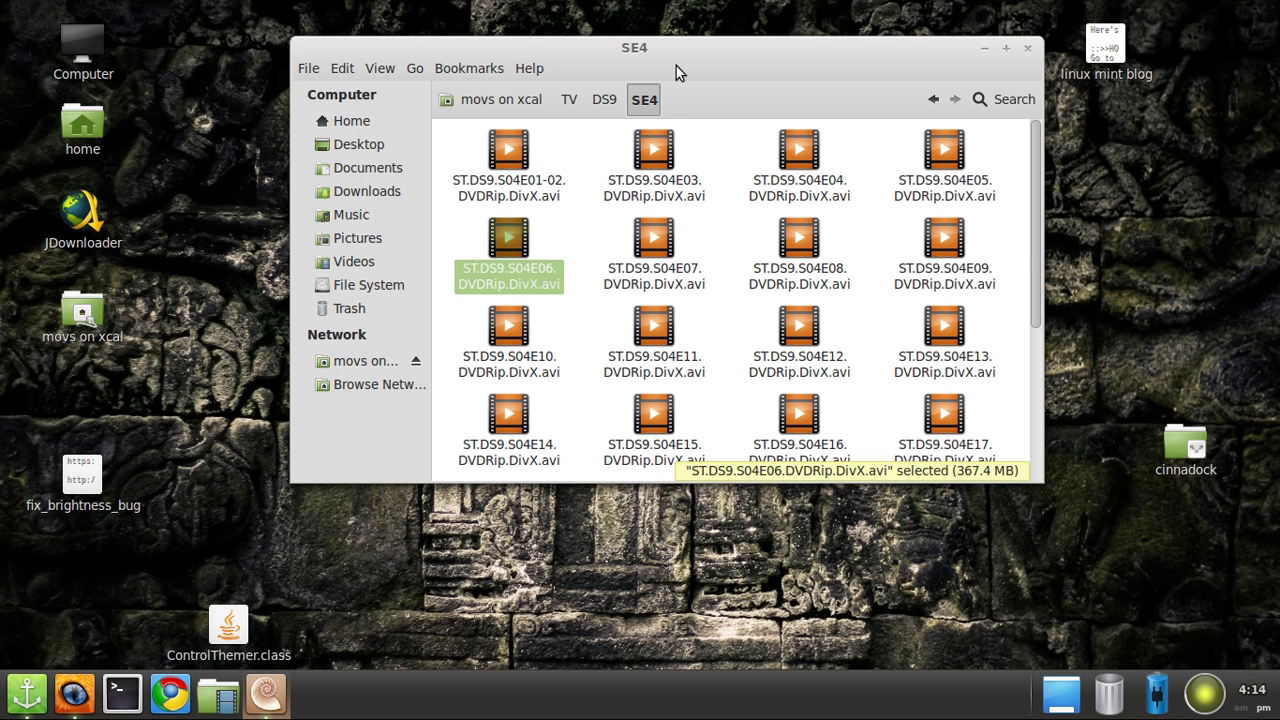
{"action": "left_click", "coordinate": [608, 99]}
{"action": "left_click", "coordinate": [567, 102]}
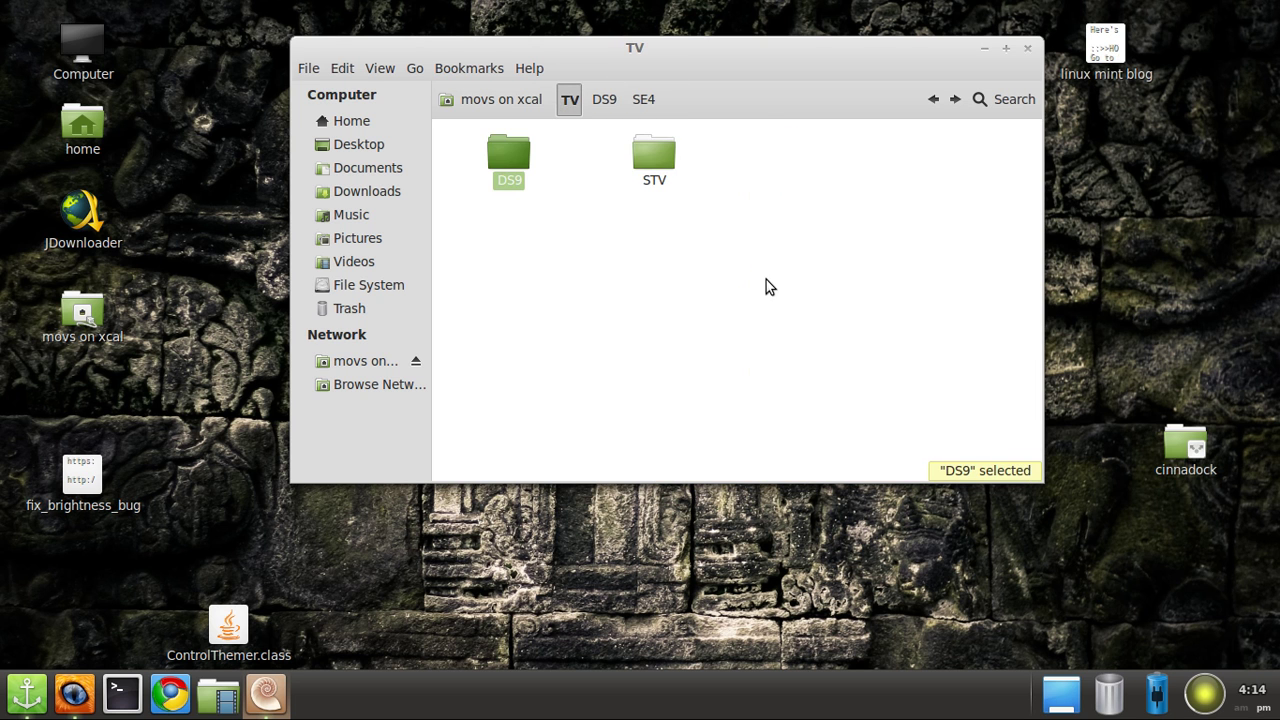
- Return to the network computer's Windows shares by shortening the location path to "smb://xcal"
{"action": "key", "text": "ctrl+l"}
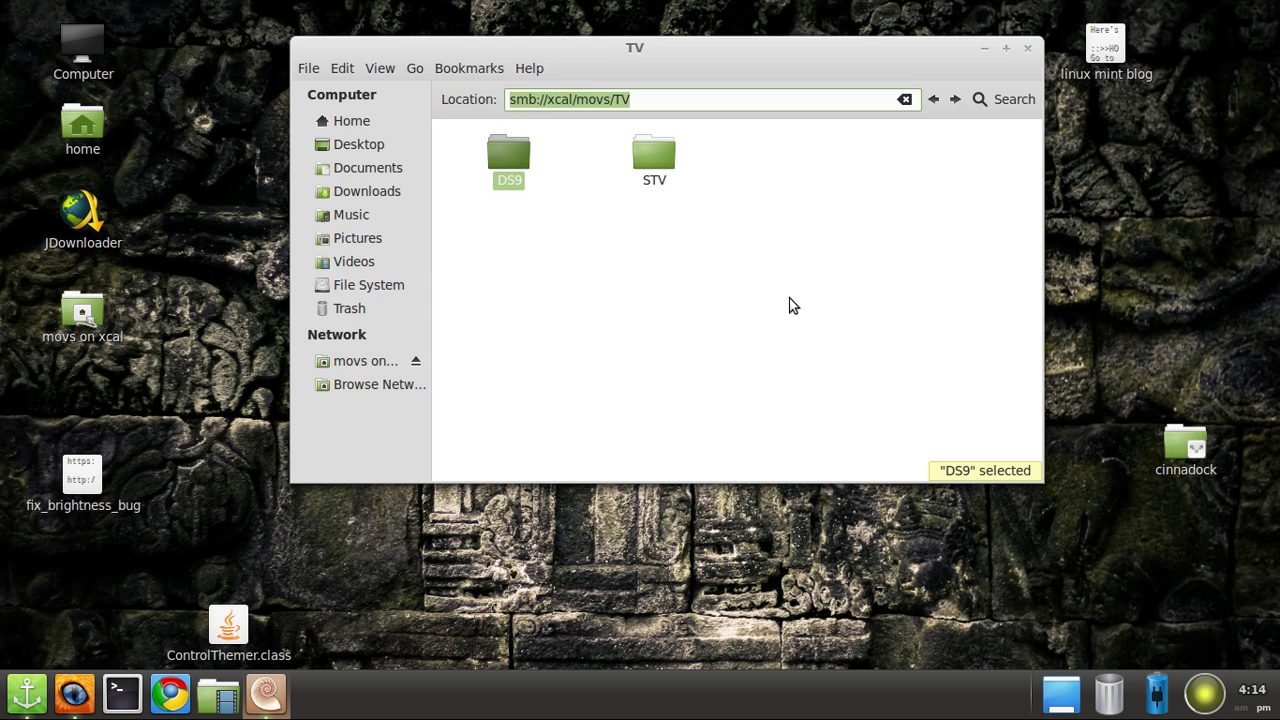
{"action": "key", "text": "End"}
{"action": "key", "text": "BackSpace"}
{"action": "key", "text": "BackSpace"}
{"action": "key", "text": "BackSpace"}
{"action": "key", "text": "BackSpace"}
{"action": "key", "text": "BackSpace"}
{"action": "key", "text": "BackSpace"}
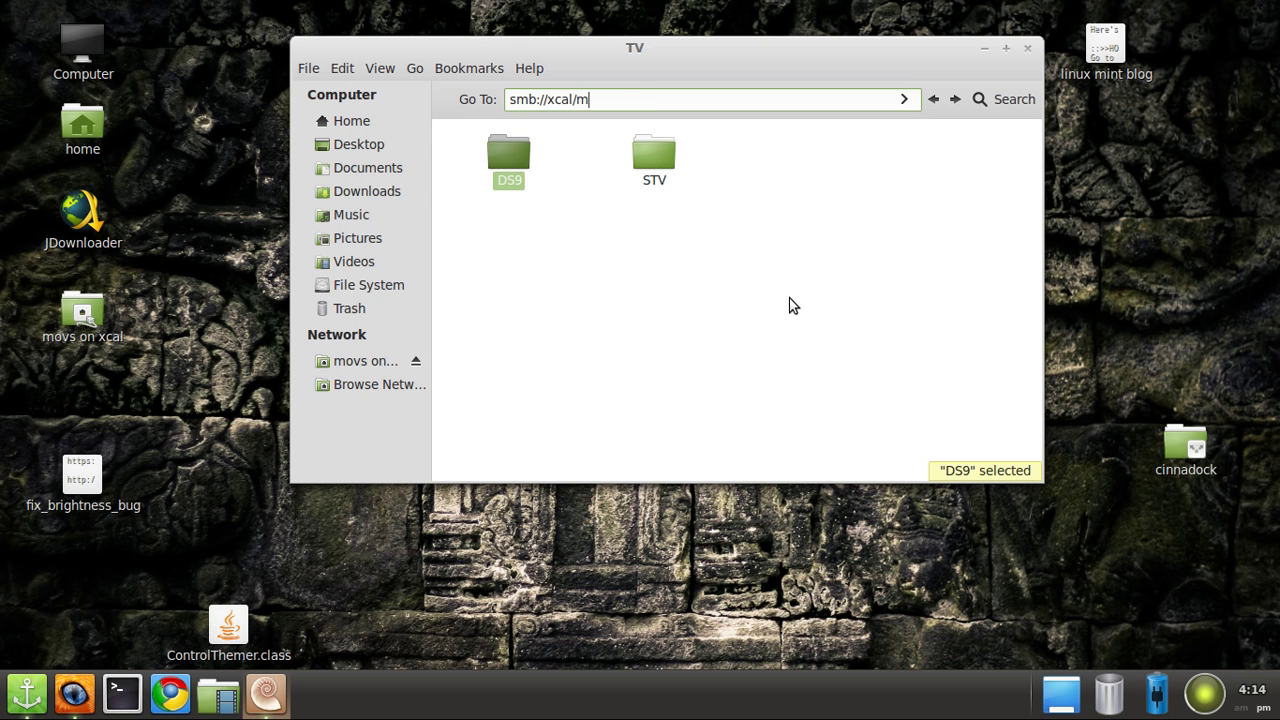
{"action": "key", "text": "BackSpace"}
{"action": "key", "text": "BackSpace"}
{"action": "key", "text": "Return"}
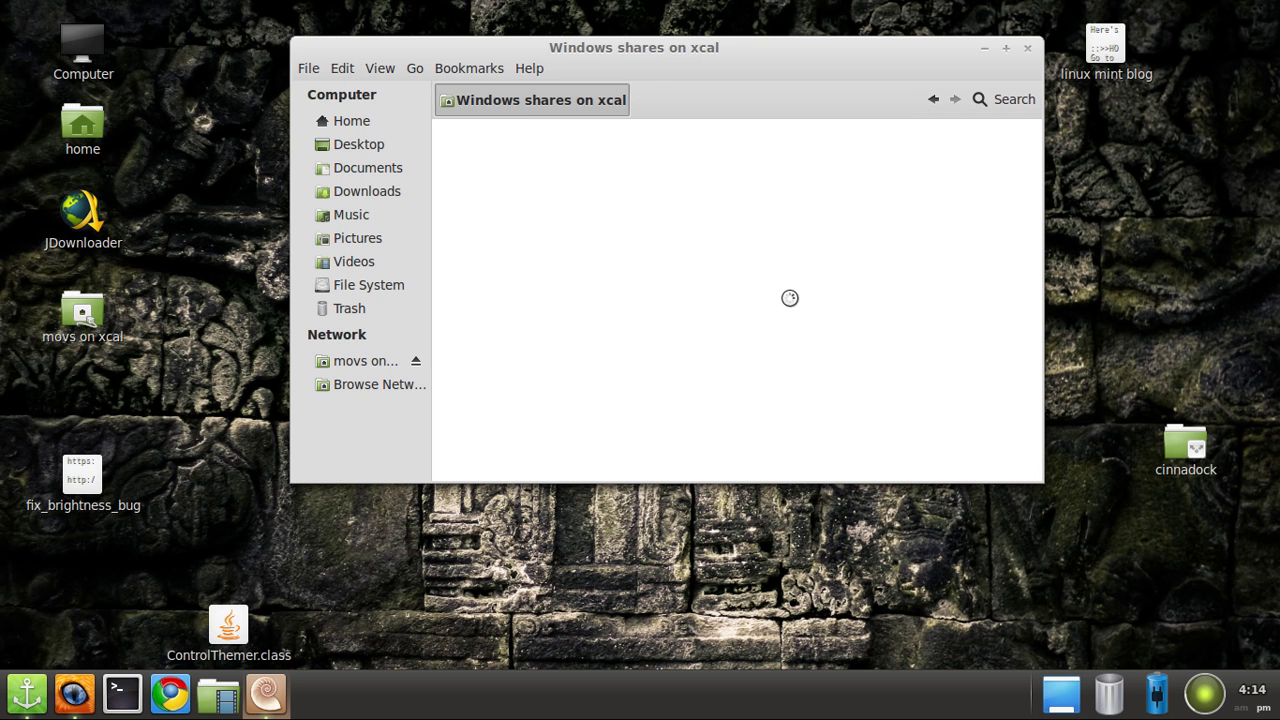
{"action": "key", "text": "ctrl+l"}
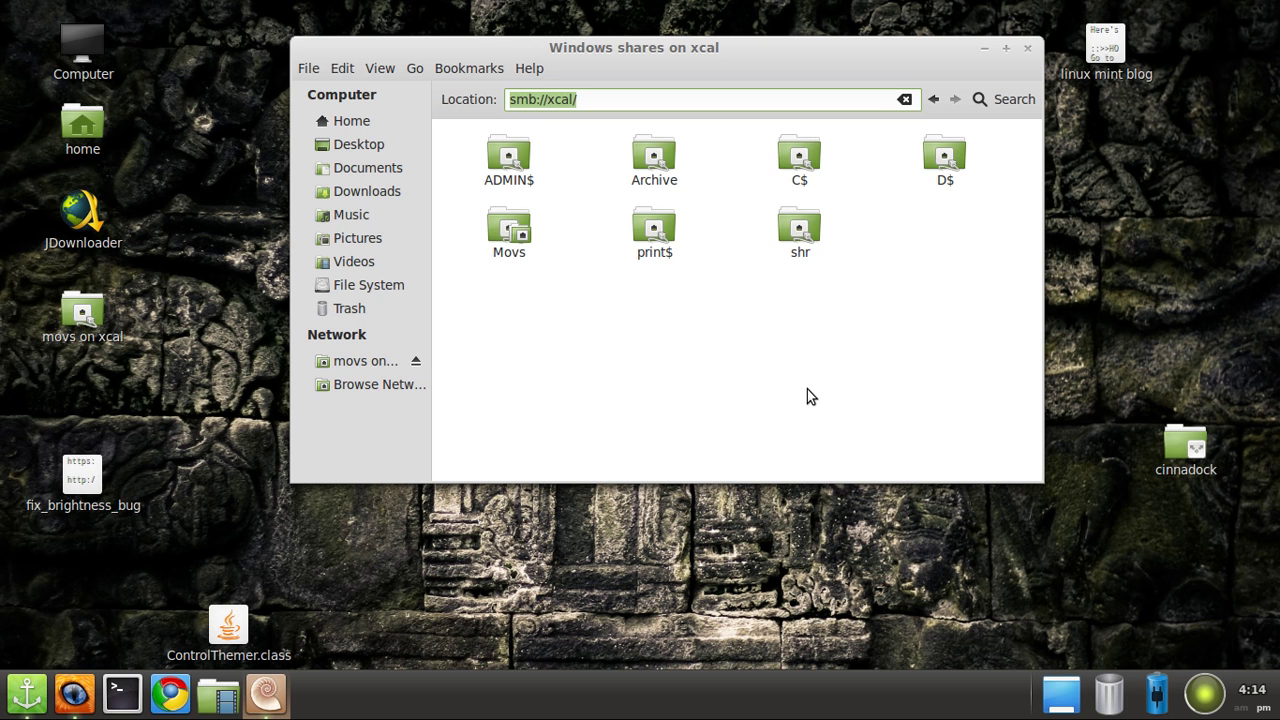
{"action": "type", "text": "deb://"}
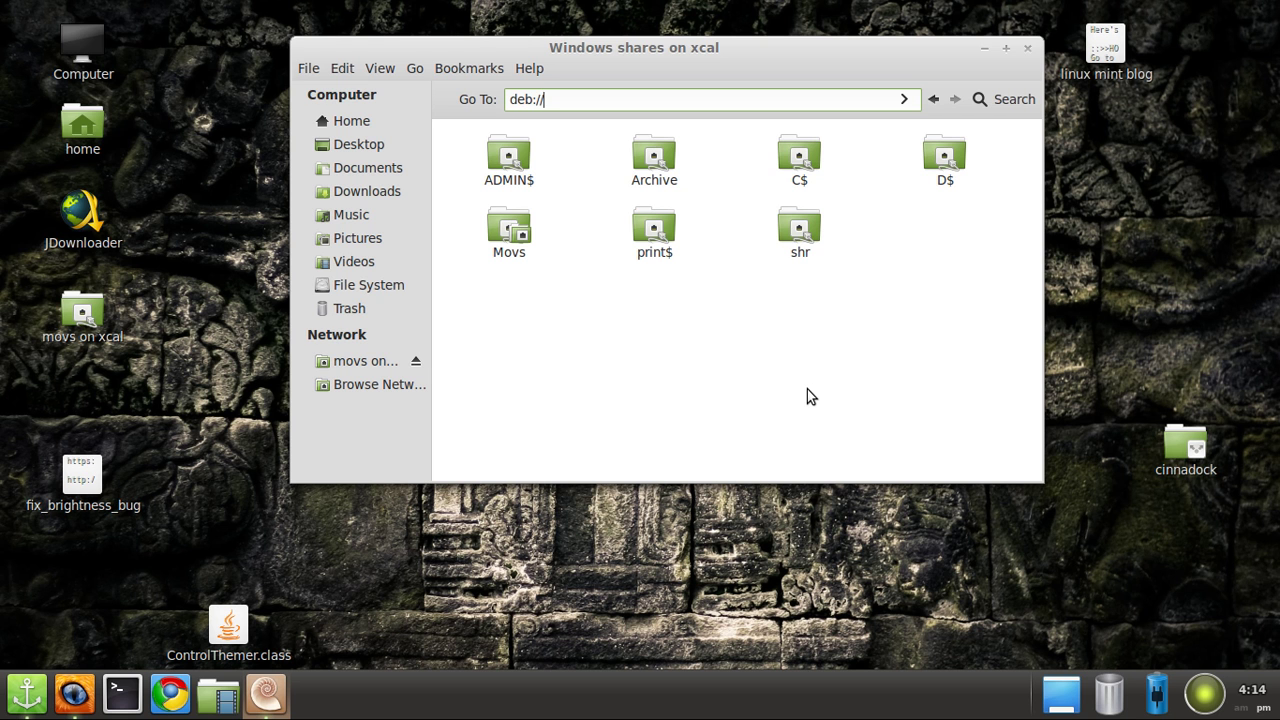
{"action": "key", "text": "BackSpace"}
{"action": "key", "text": "BackSpace"}
{"action": "key", "text": "BackSpace"}
{"action": "key", "text": "BackSpace"}
{"action": "key", "text": "BackSpace"}
{"action": "key", "text": "BackSpace"}
- Turn off sharing for the cinnadock folder on the desktop, apply the change and deselect the folder
{"action": "right_click", "coordinate": [1187, 446]}
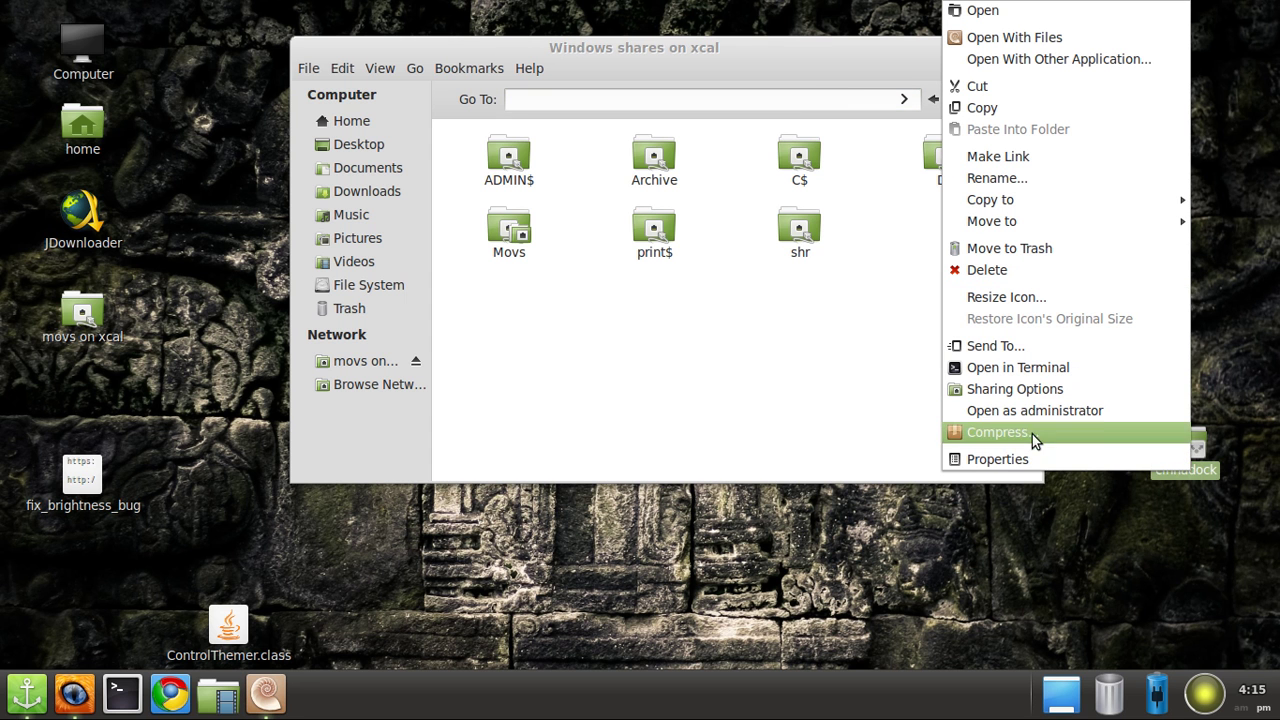
{"action": "left_click", "coordinate": [1003, 390]}
{"action": "left_click", "coordinate": [23, 128]}
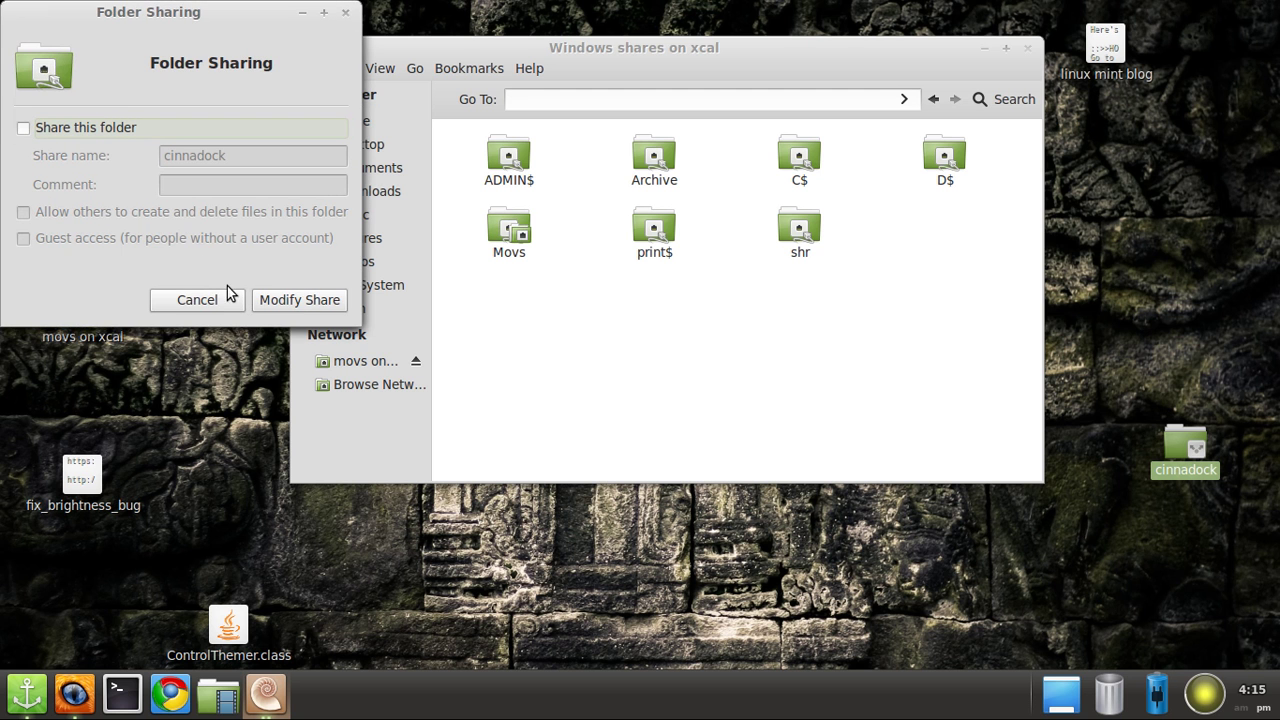
{"action": "left_click", "coordinate": [292, 302]}
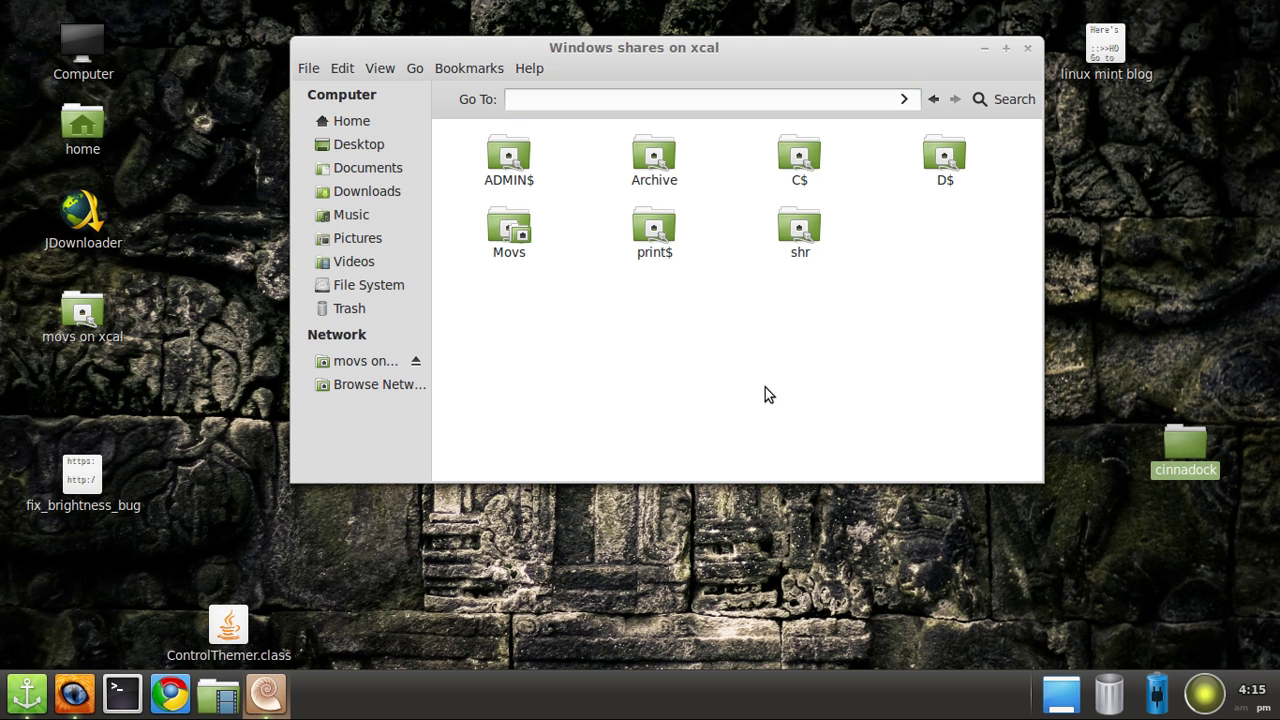
{"action": "left_click", "coordinate": [1185, 445]}
{"action": "left_click", "coordinate": [1075, 528]}
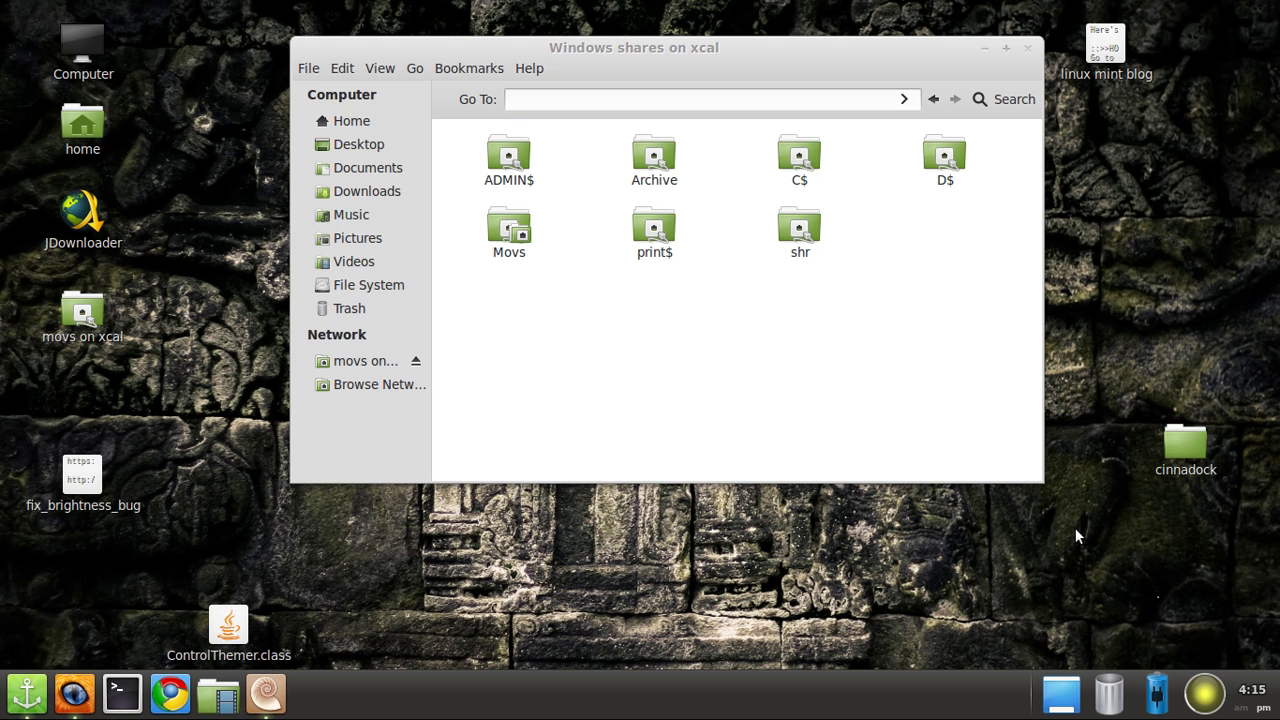
- Connect to the remote machine by entering the location "ssh://deb"
{"action": "left_click", "coordinate": [541, 100]}
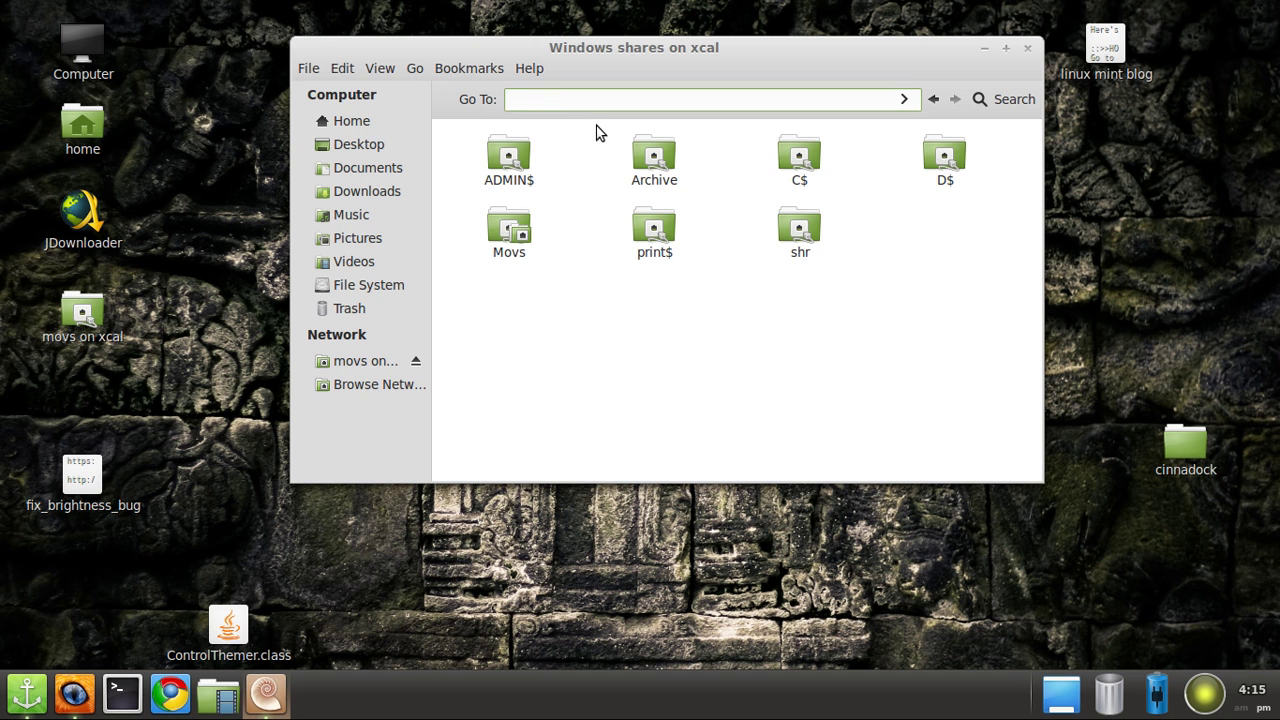
{"action": "type", "text": "ssh://deb"}
{"action": "key", "text": "Return"}
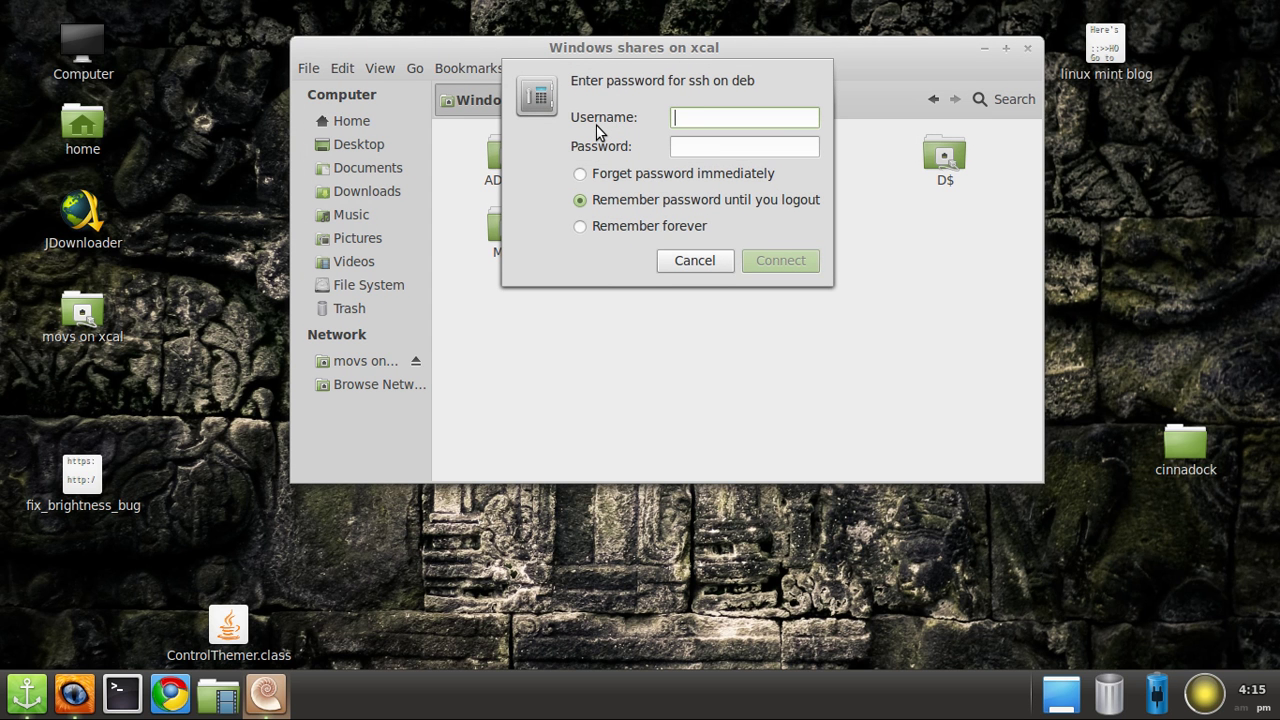
- Log in to the ssh connection with the account's username and password, remembering the password until logout
{"action": "type", "text": "kentos"}
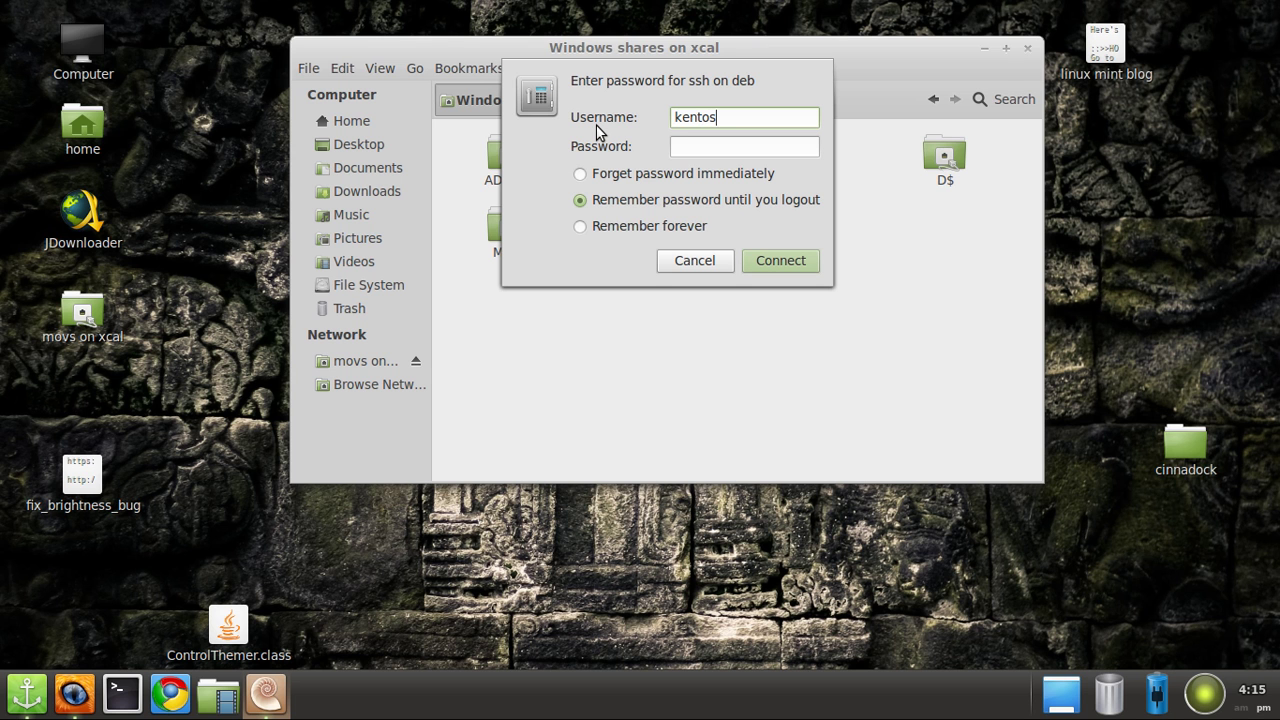
{"action": "key", "text": "Tab"}
{"action": "type", "text": "******"}
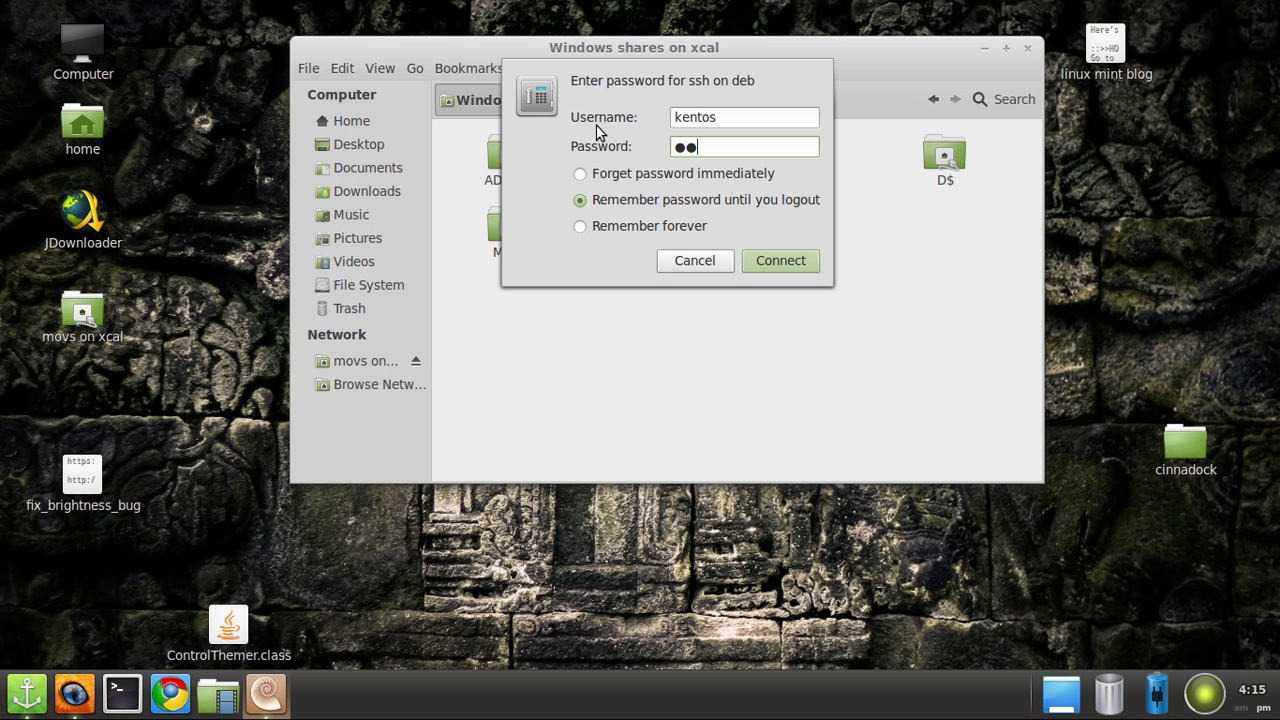
{"action": "type", "text": "***"}
{"action": "key", "text": "Return"}
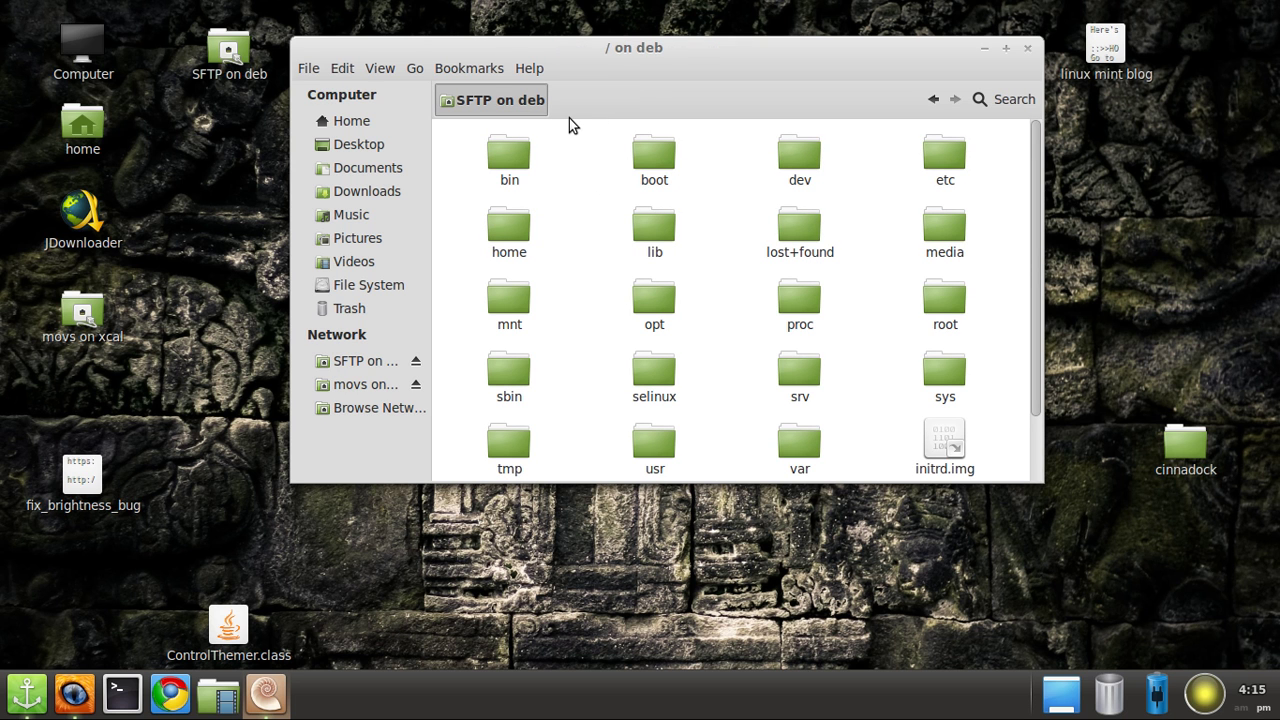
- Open the account's own folder on deb by extending the location path with "home/" and the username
{"action": "key", "text": "ctrl+l"}
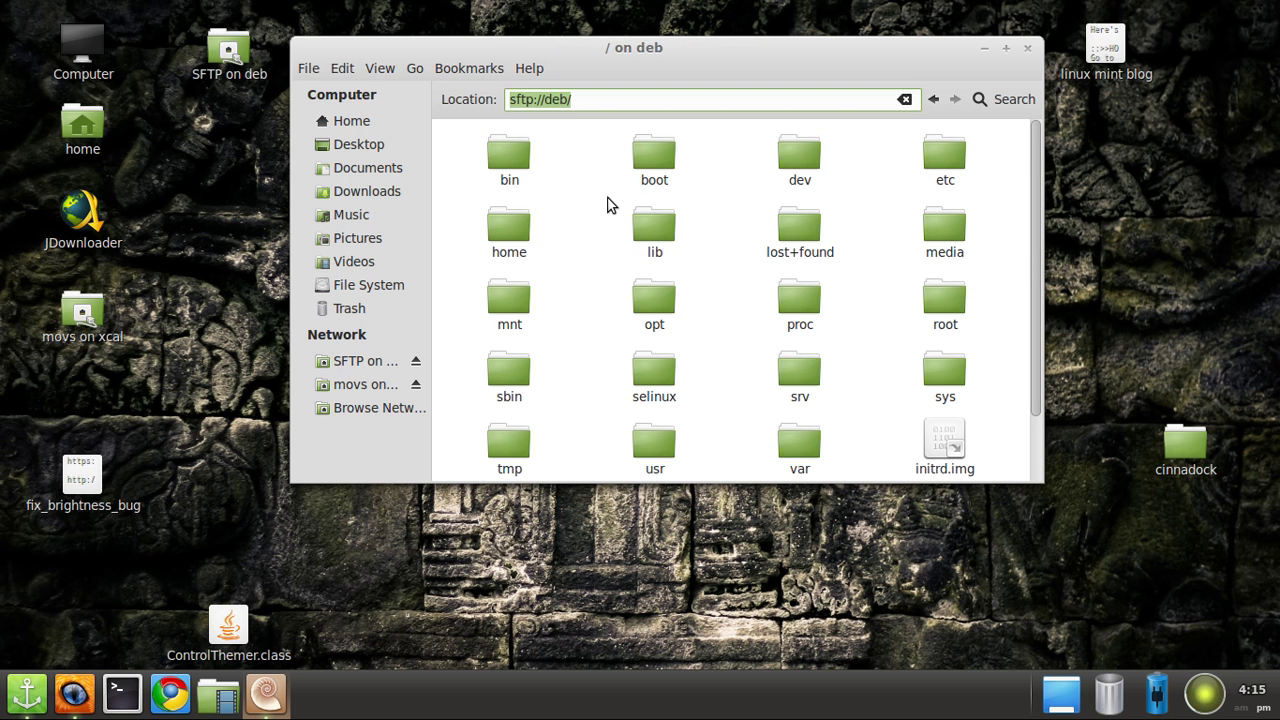
{"action": "left_click", "coordinate": [580, 103]}
{"action": "type", "text": "home/"}
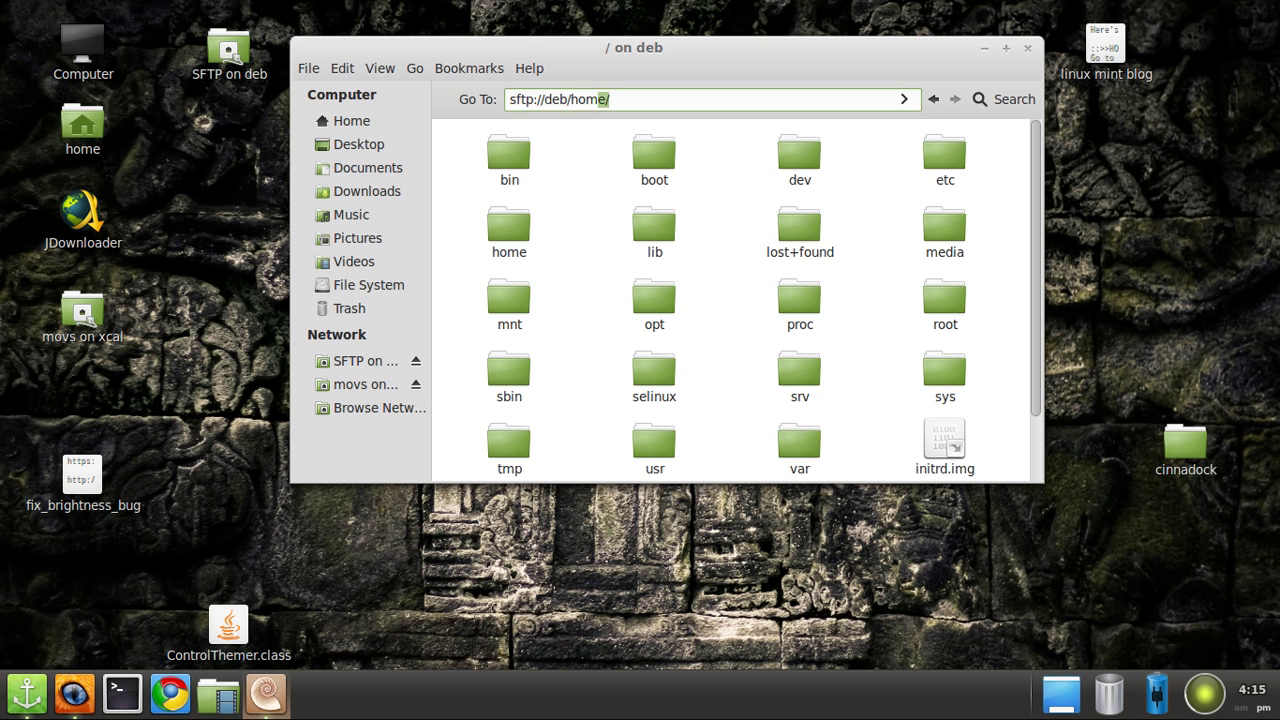
{"action": "type", "text": "kentos/"}
{"action": "key", "text": "Return"}
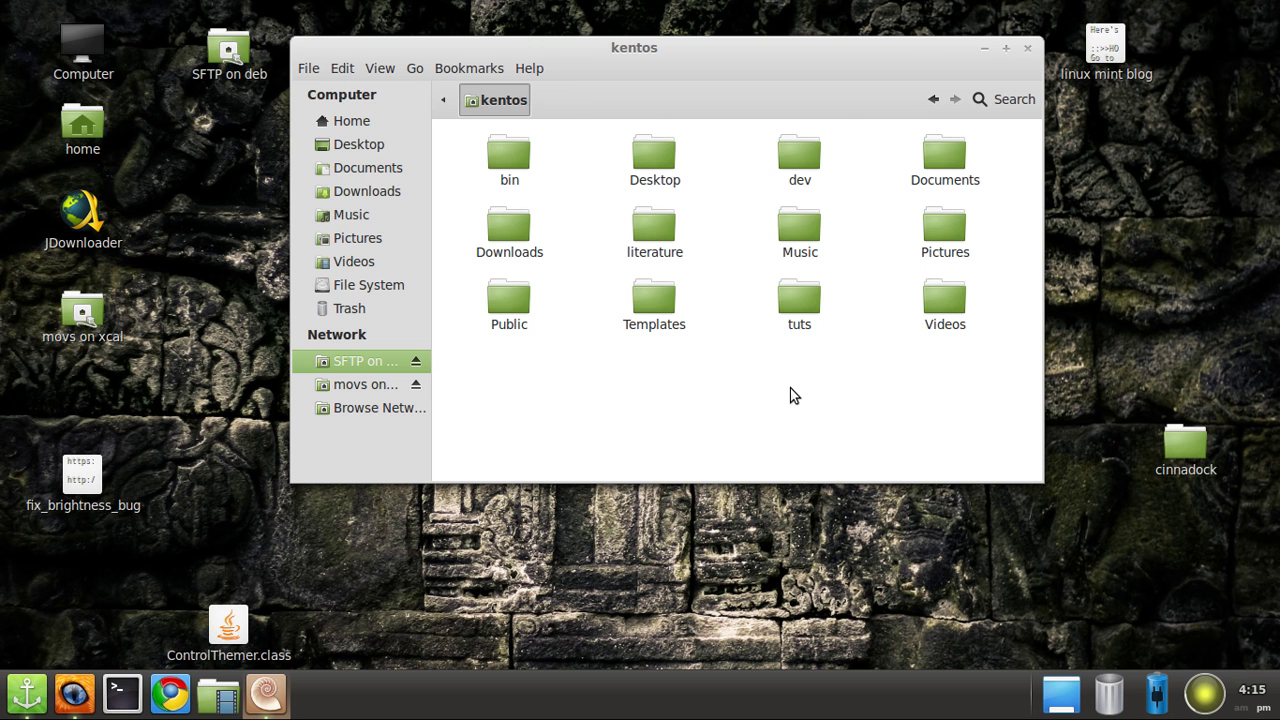
- Select all folders in the remote home directory, compare them with the local Home folder, and close the local window
{"action": "left_click", "coordinate": [799, 298]}
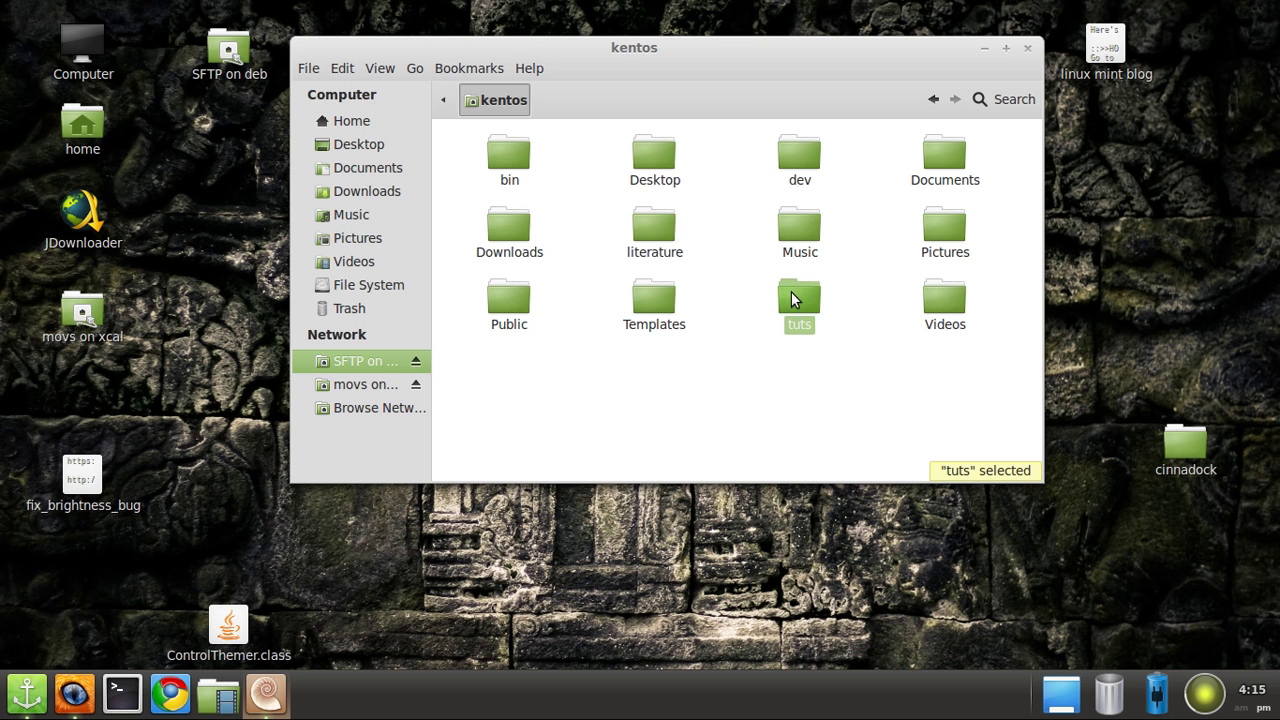
{"action": "left_click_drag", "start_coordinate": [980, 433], "coordinate": [300, 55]}
{"action": "double_click", "coordinate": [82, 125]}
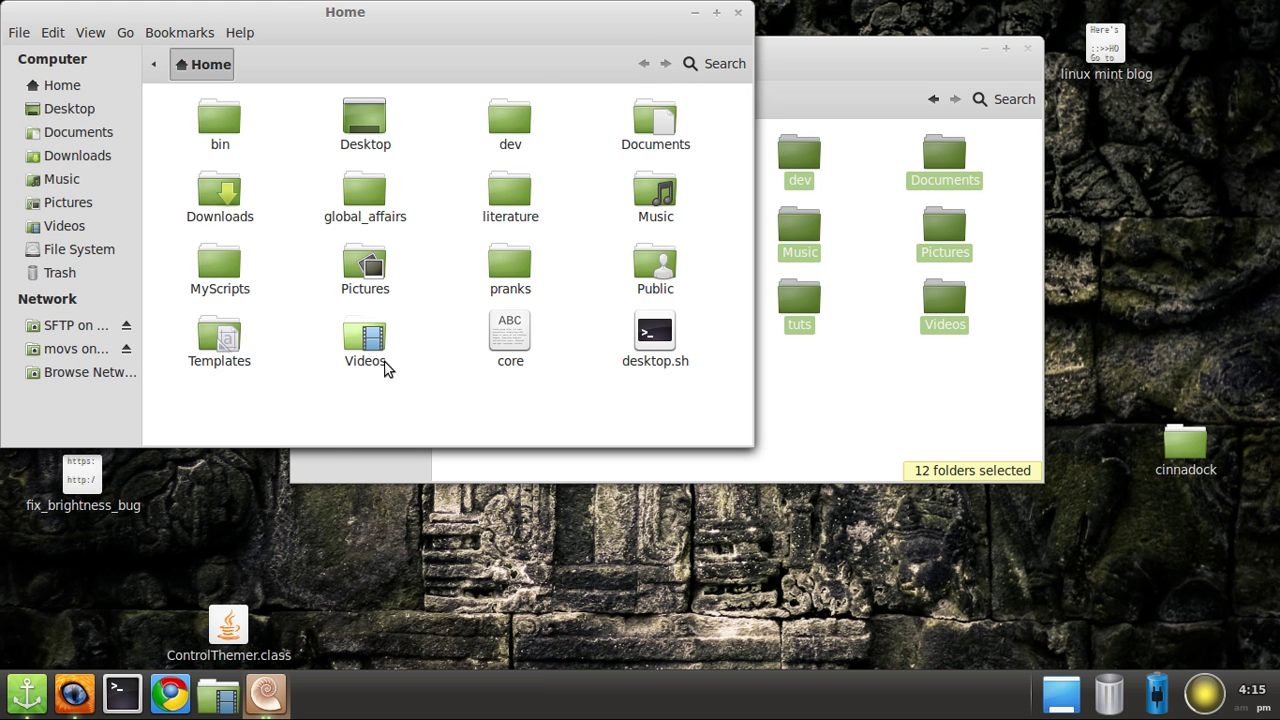
{"action": "left_click", "coordinate": [970, 421]}
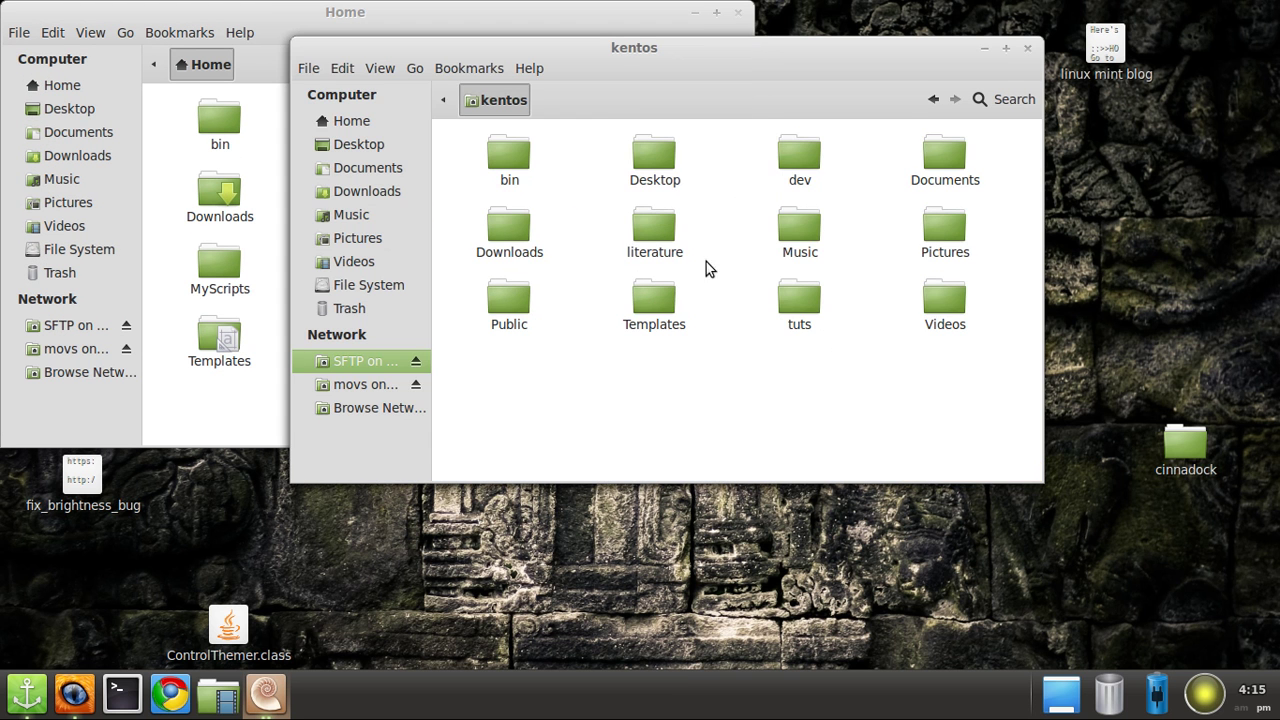
{"action": "left_click", "coordinate": [738, 14]}
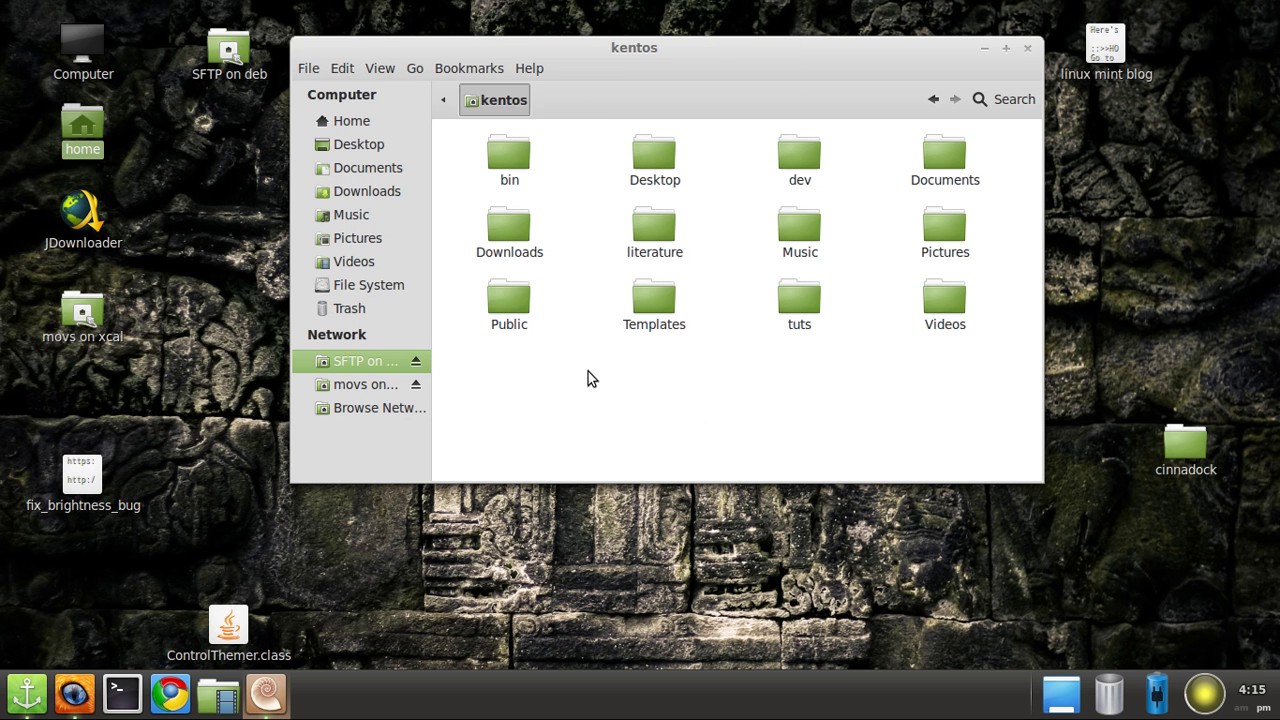
- Show the remote folder's location path and highlight its sftp protocol and home directory parts to point them out
{"action": "key", "text": "ctrl+l"}
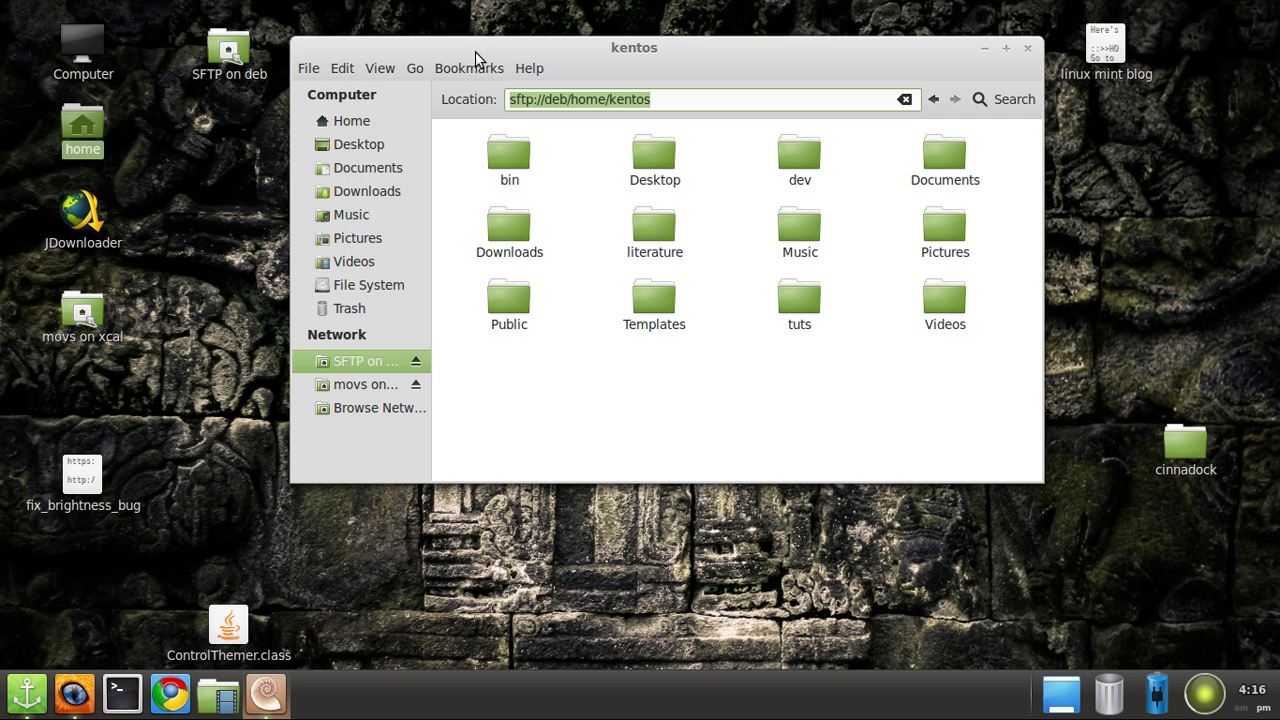
{"action": "left_click", "coordinate": [538, 99]}
{"action": "double_click", "coordinate": [520, 99]}
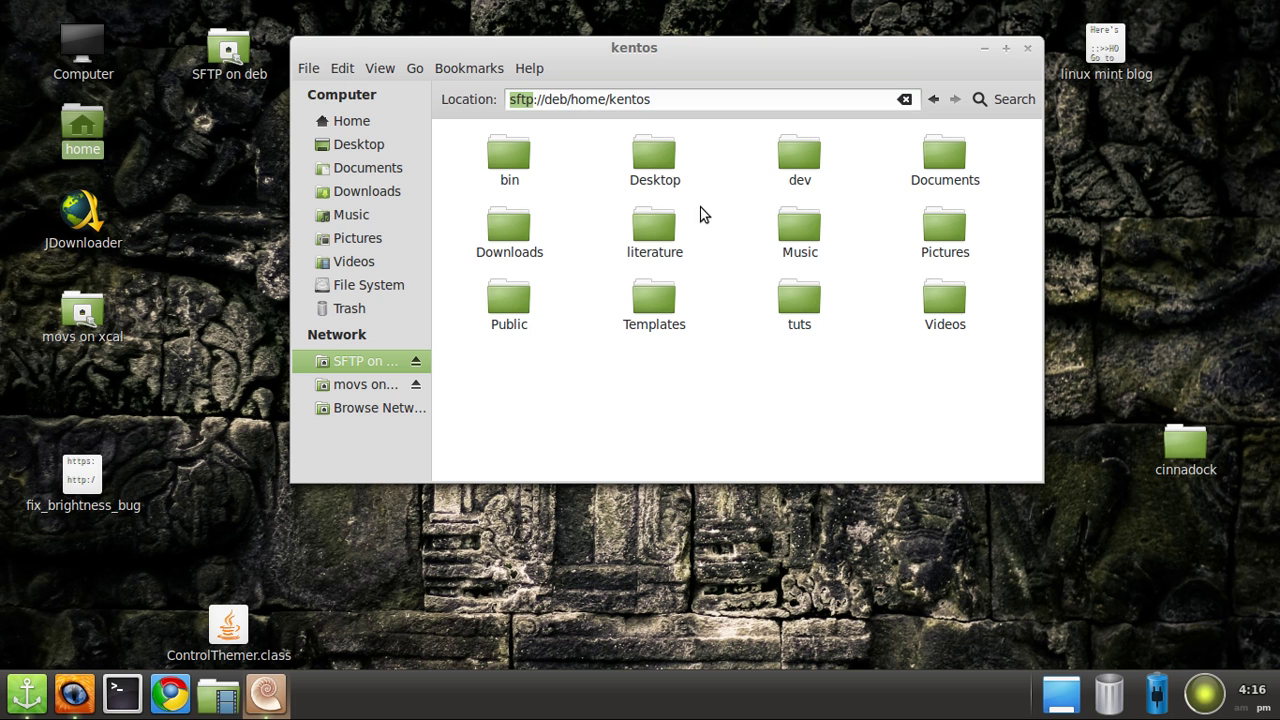
{"action": "left_click", "coordinate": [654, 172]}
{"action": "left_click", "coordinate": [578, 99]}
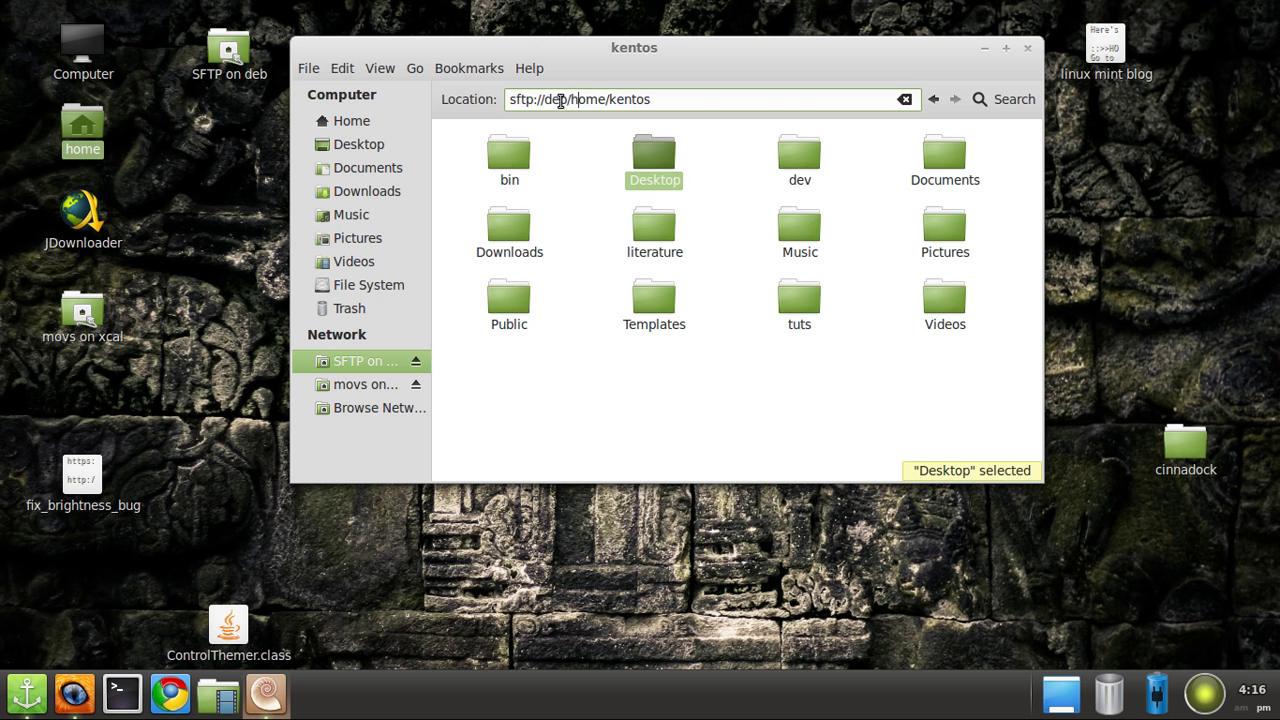
{"action": "left_click_drag", "start_coordinate": [560, 100], "coordinate": [766, 100]}
{"action": "left_click", "coordinate": [703, 100]}
{"action": "left_click", "coordinate": [758, 436]}
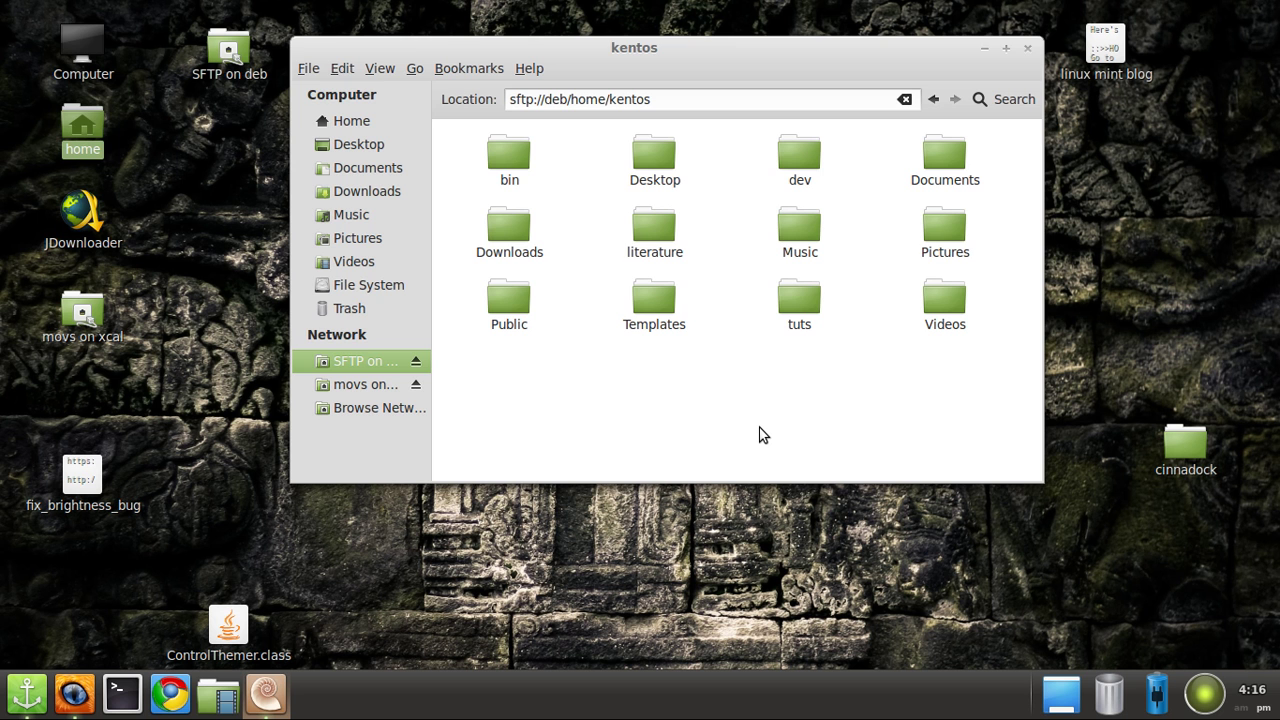
- Close the remote folder window and open the local Home folder
{"action": "key", "text": "ctrl+w"}
{"action": "key", "text": "Return"}
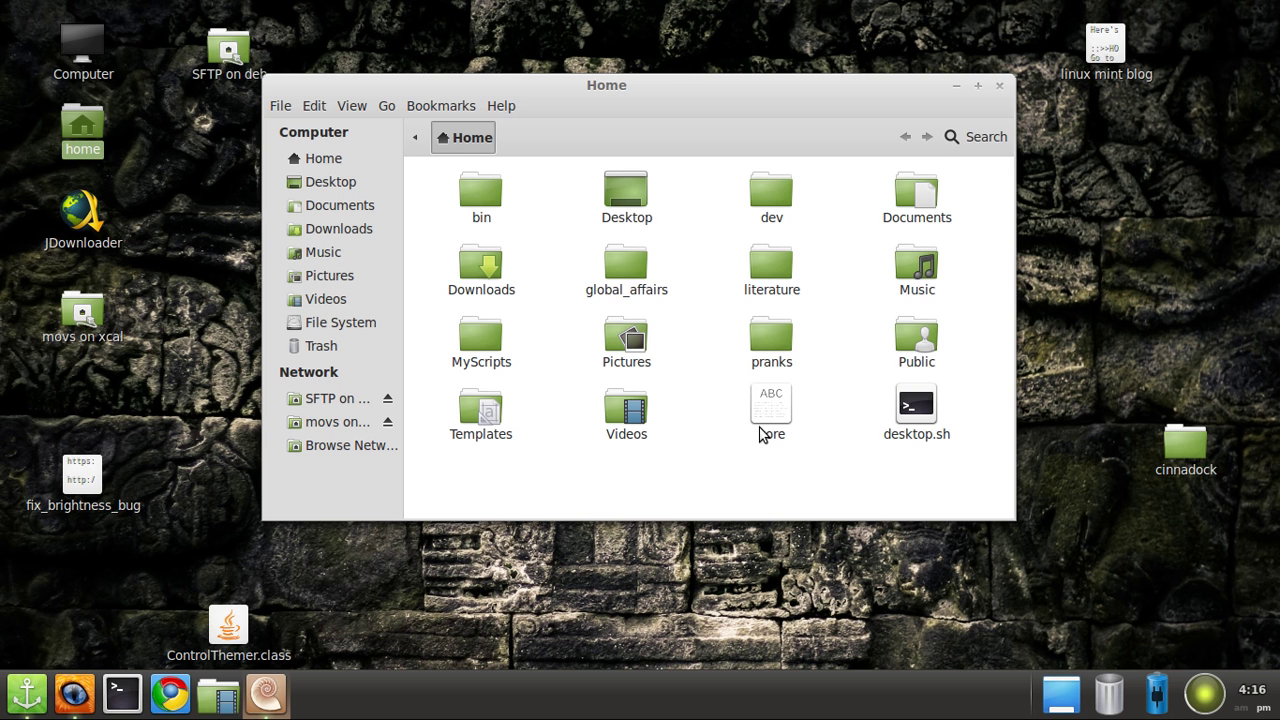
- Toggle hidden files on and off in Home and reveal its editable location path
{"action": "key", "text": "ctrl+h"}
{"action": "key", "text": "ctrl+h"}
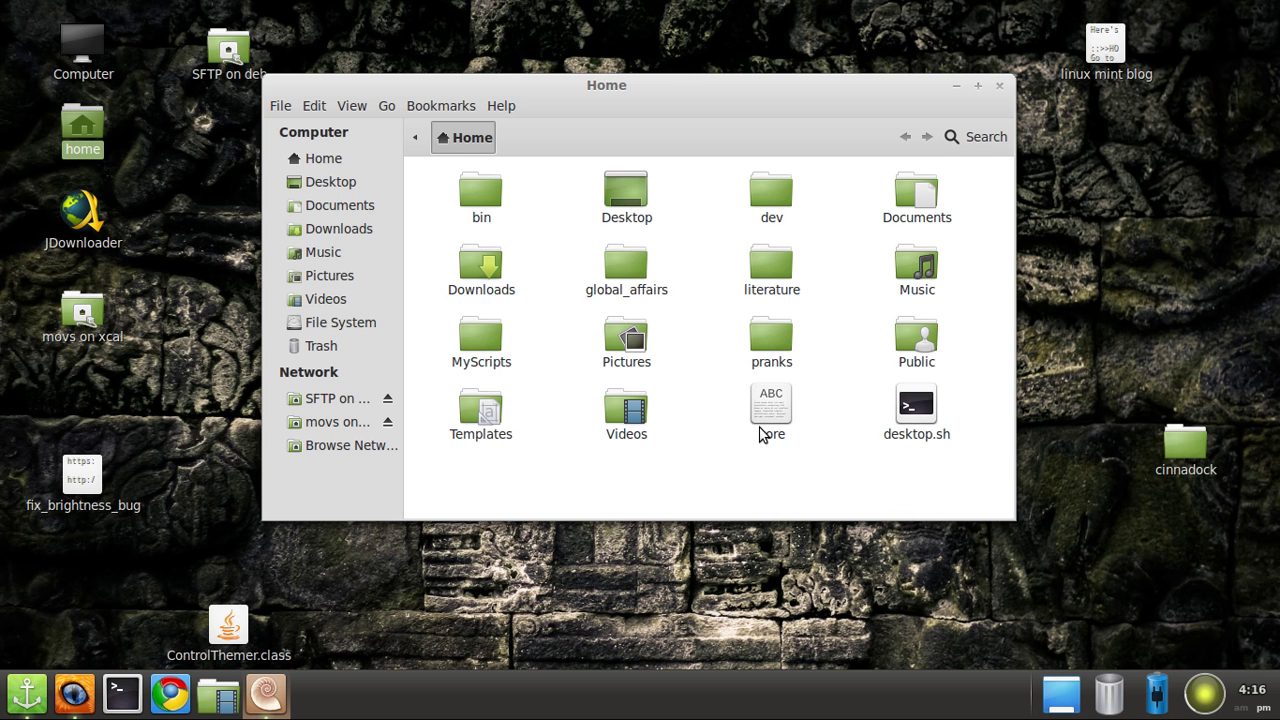
{"action": "key", "text": "ctrl+l"}
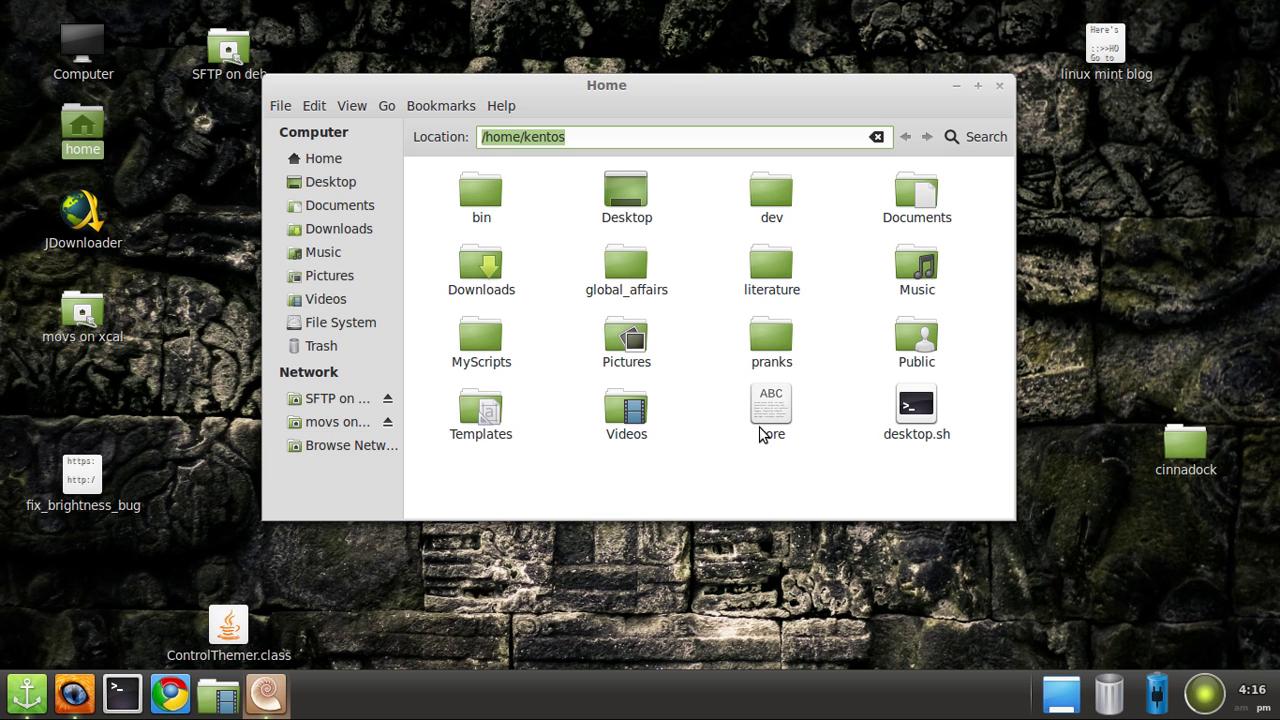
- Open a terminal and launch the file manager as root with sudo nautilus, entering the account password
{"action": "key", "text": "ctrl+alt+t"}
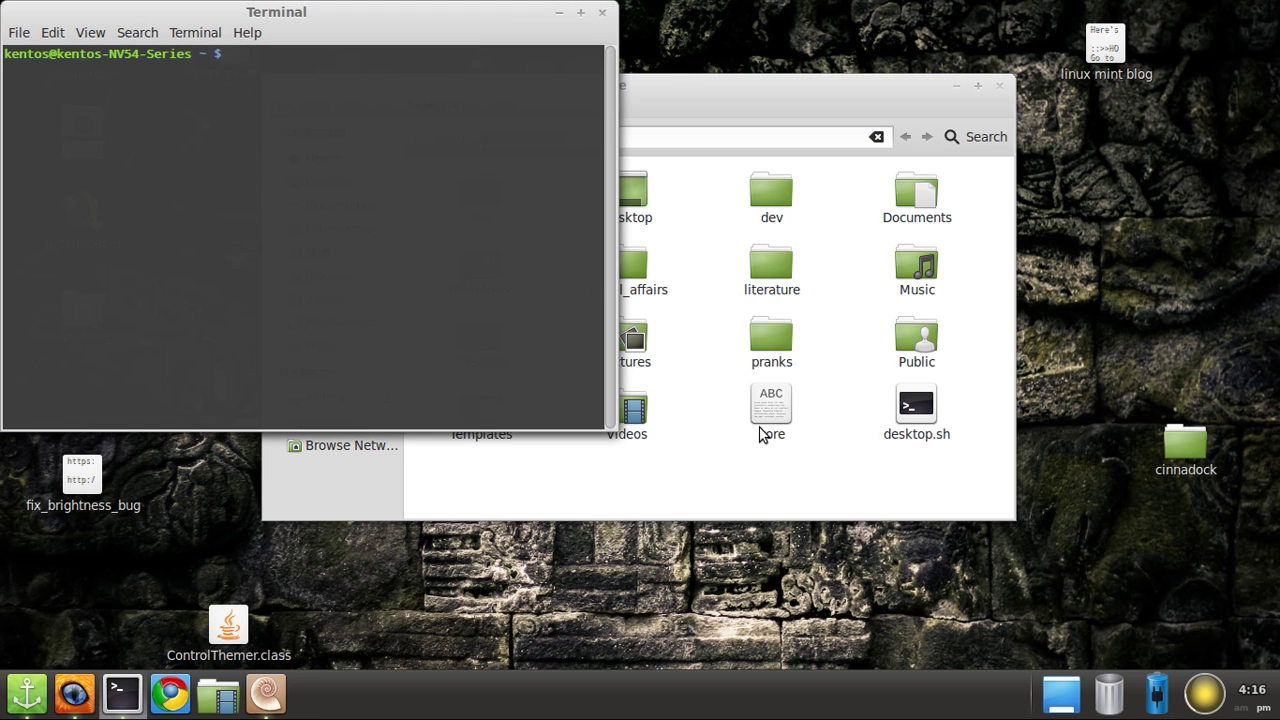
{"action": "type", "text": "sudo nautilus"}
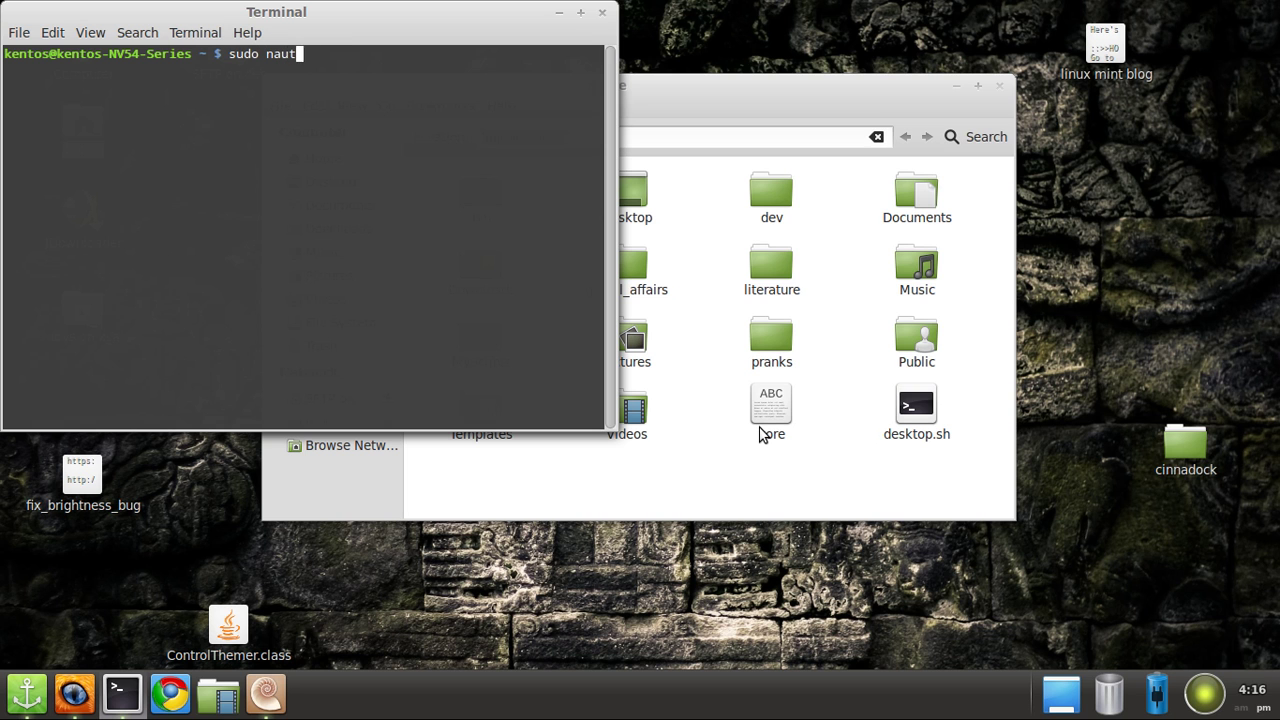
{"action": "key", "text": "Return"}
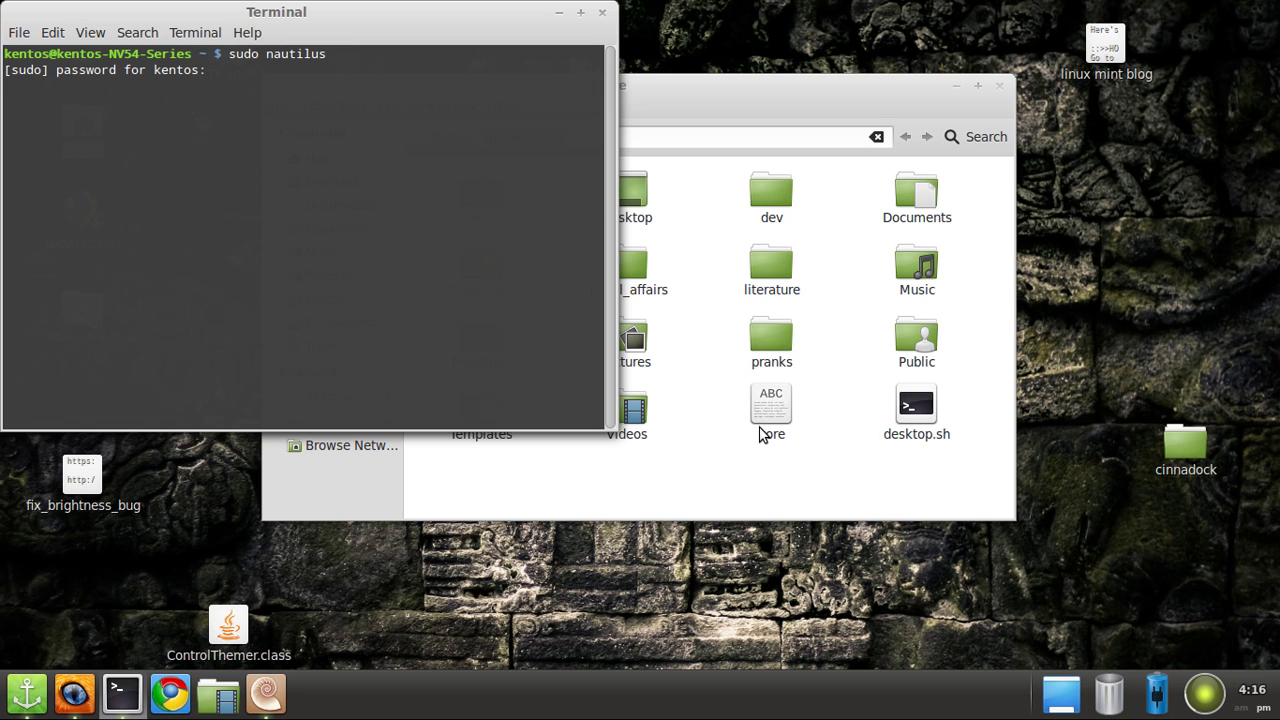
{"action": "key", "text": "Return"}
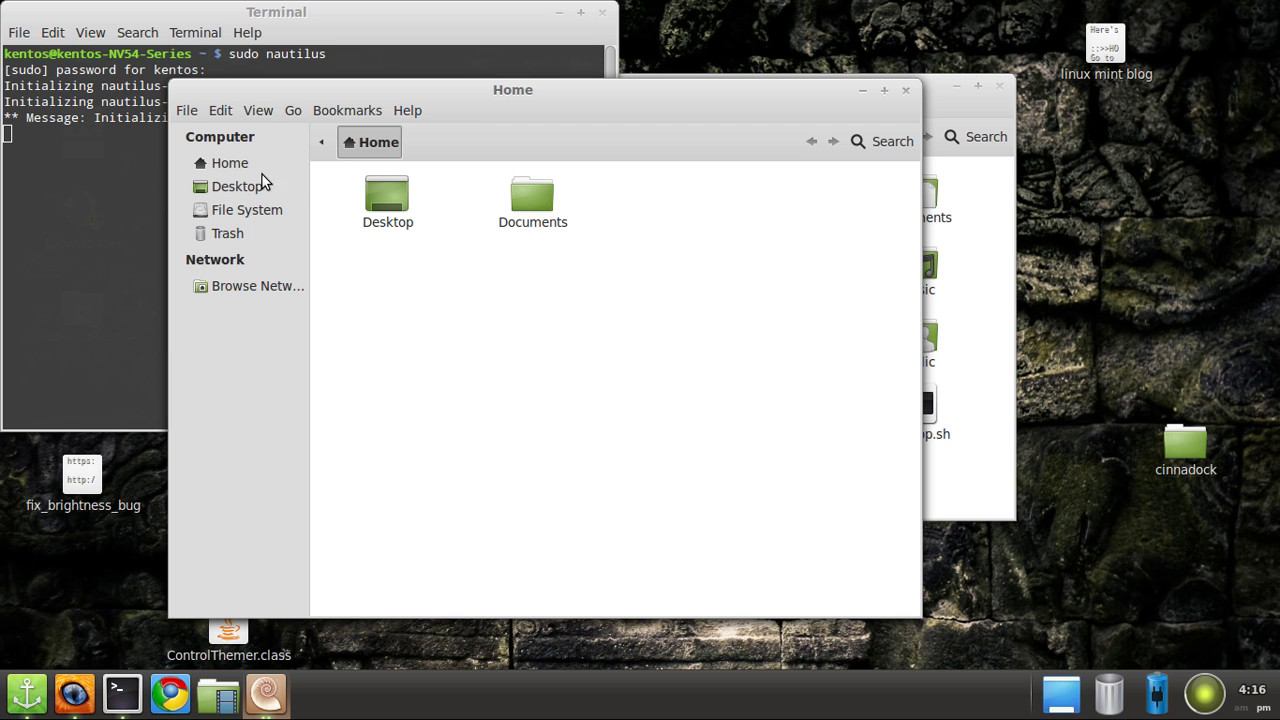
- Open the Documents folder in the root file manager's Home and go into its Aptana Rubles subfolder
{"action": "left_click", "coordinate": [543, 208]}
{"action": "mouse_move", "coordinate": [543, 208]}
{"action": "left_mouse_down"}
{"action": "mouse_move", "coordinate": [428, 205]}
{"action": "mouse_move", "coordinate": [542, 205]}
{"action": "left_mouse_up"}
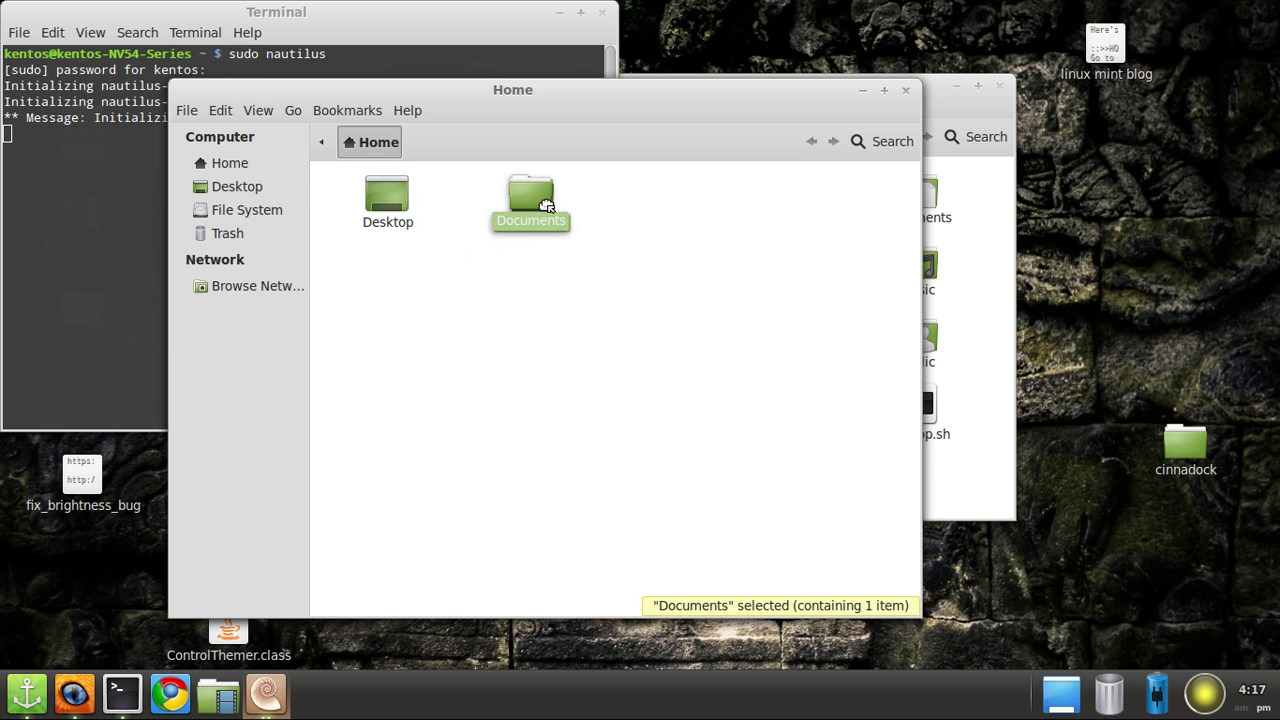
{"action": "left_click_drag", "start_coordinate": [546, 254], "coordinate": [588, 308]}
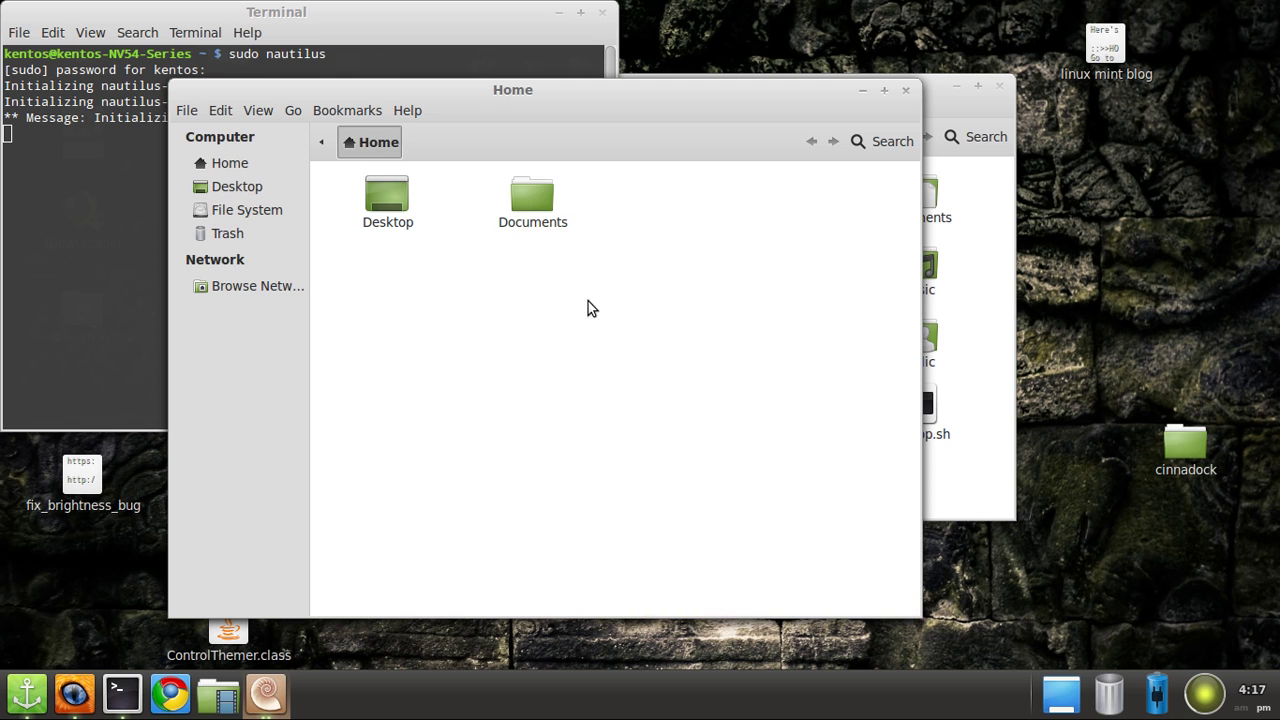
{"action": "left_click", "coordinate": [541, 205]}
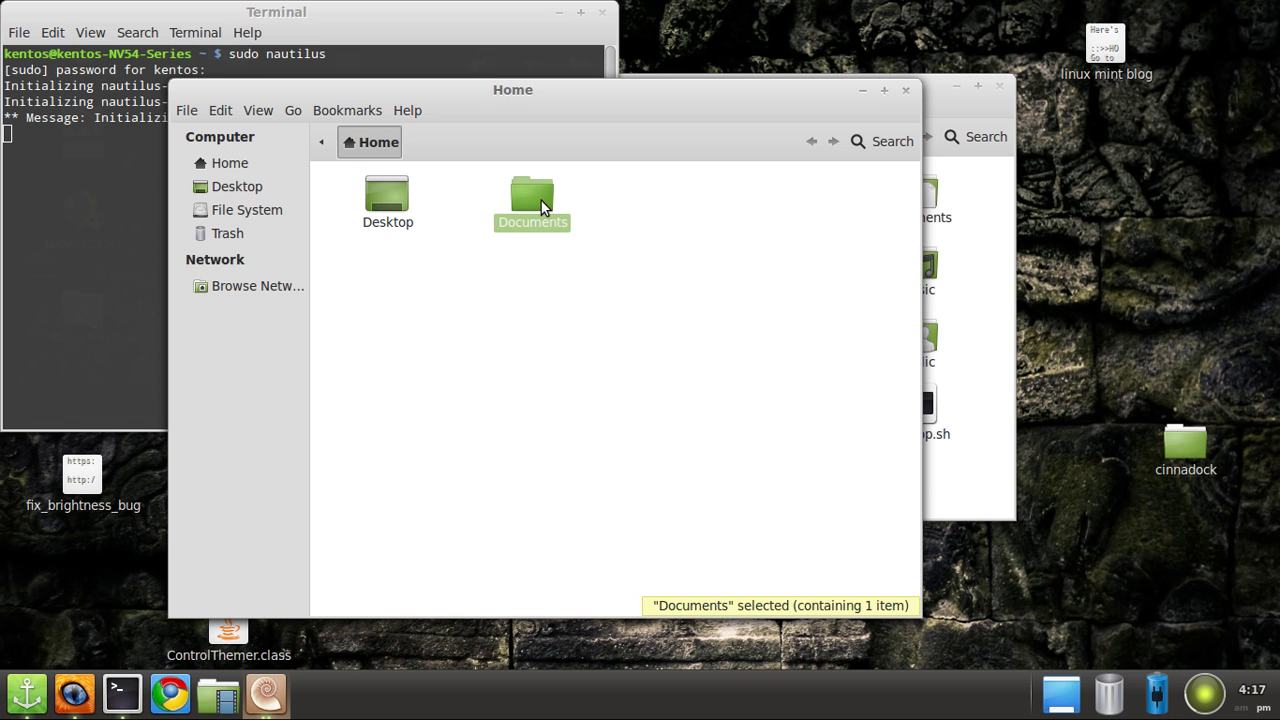
{"action": "double_click", "coordinate": [540, 222]}
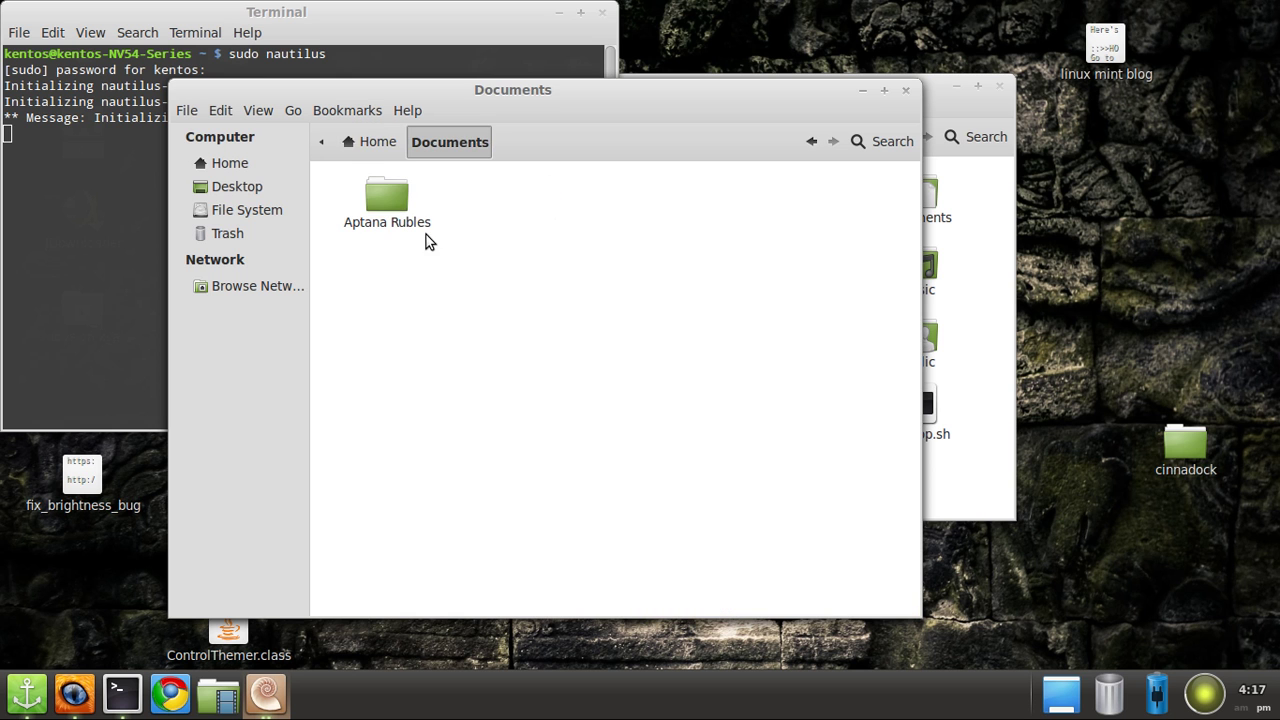
{"action": "double_click", "coordinate": [388, 205]}
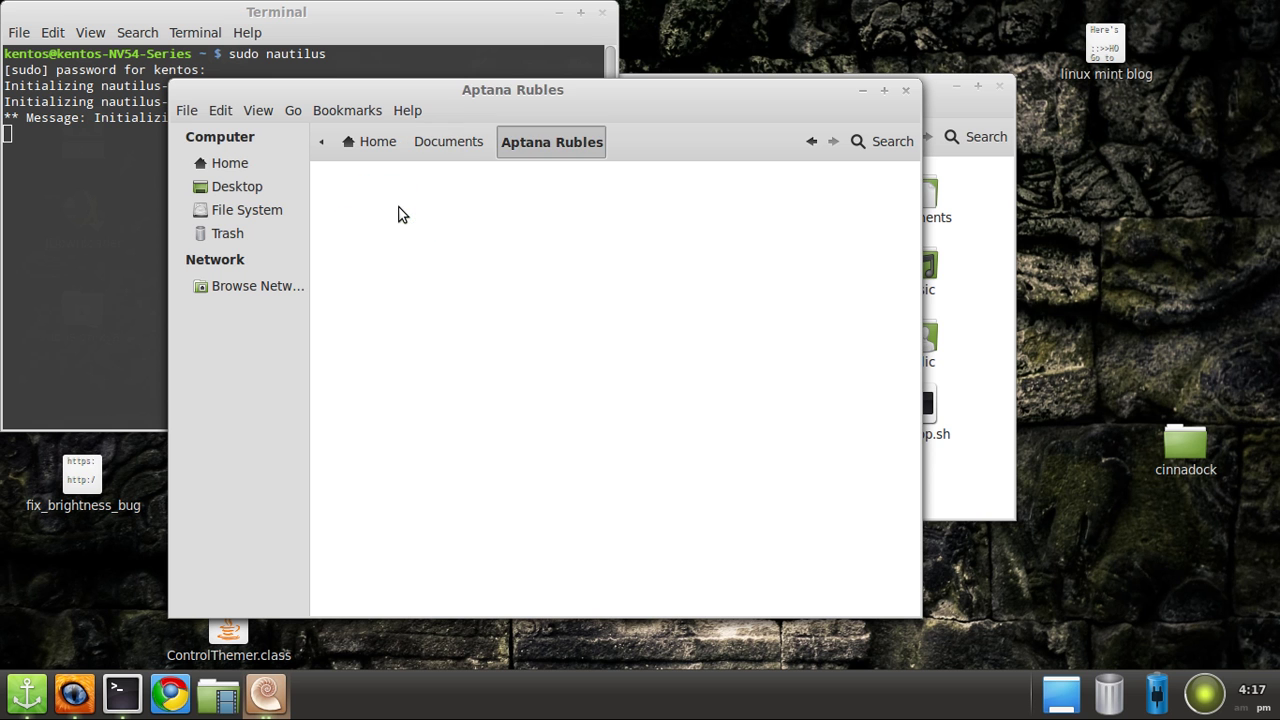
- Go back to Documents, and close the root file manager, the terminal session and the remaining Home folder window
{"action": "left_click", "coordinate": [449, 142]}
{"action": "left_click", "coordinate": [906, 91]}
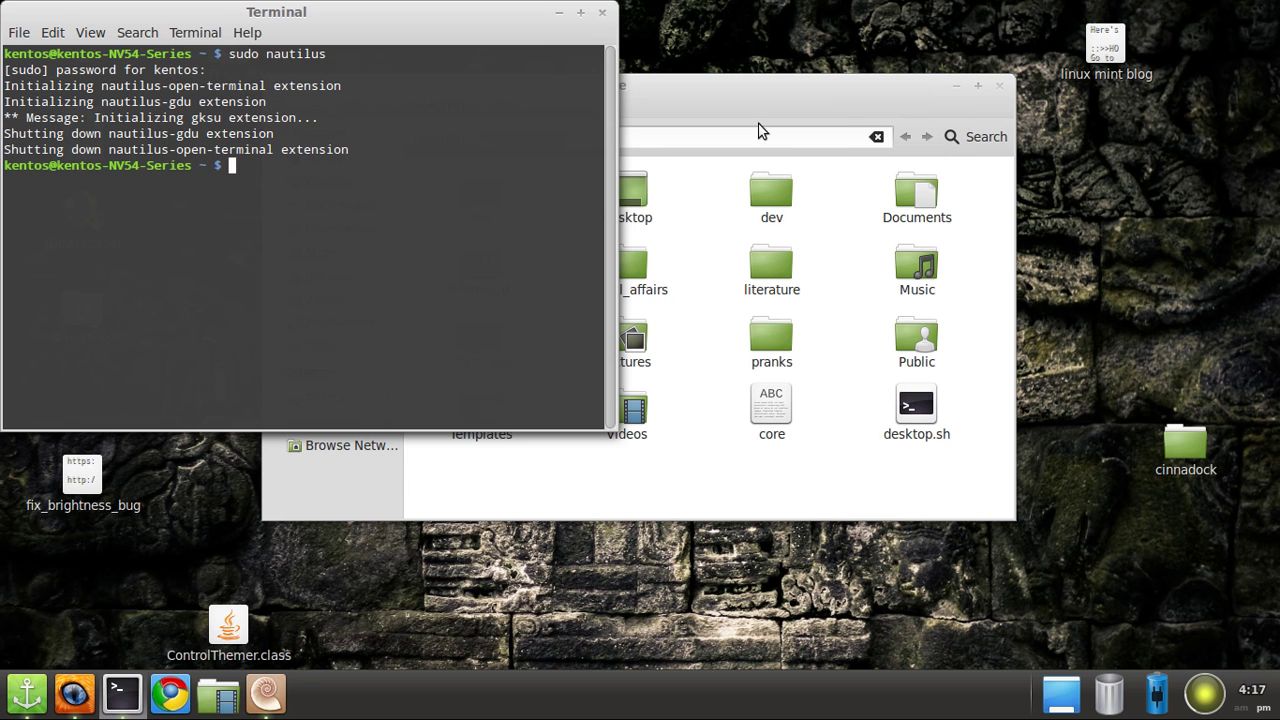
{"action": "type", "text": "exit"}
{"action": "key", "text": "Return"}
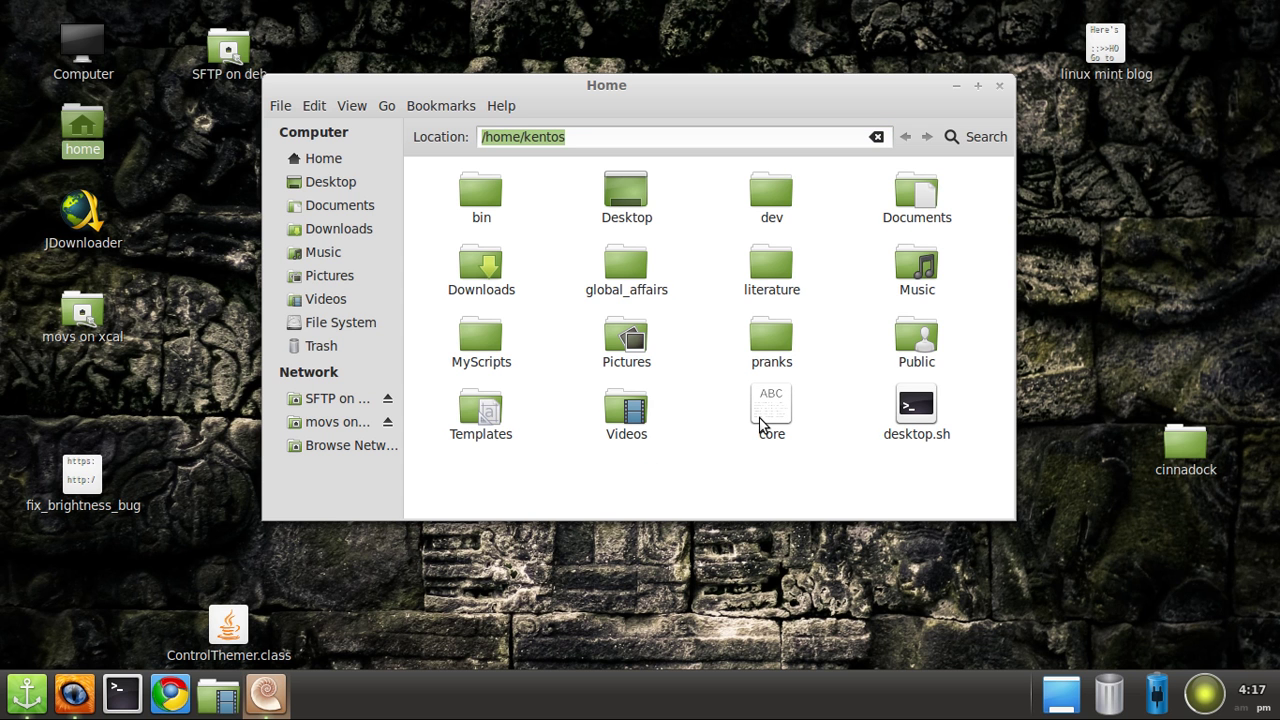
{"action": "key", "text": "ctrl+w"}
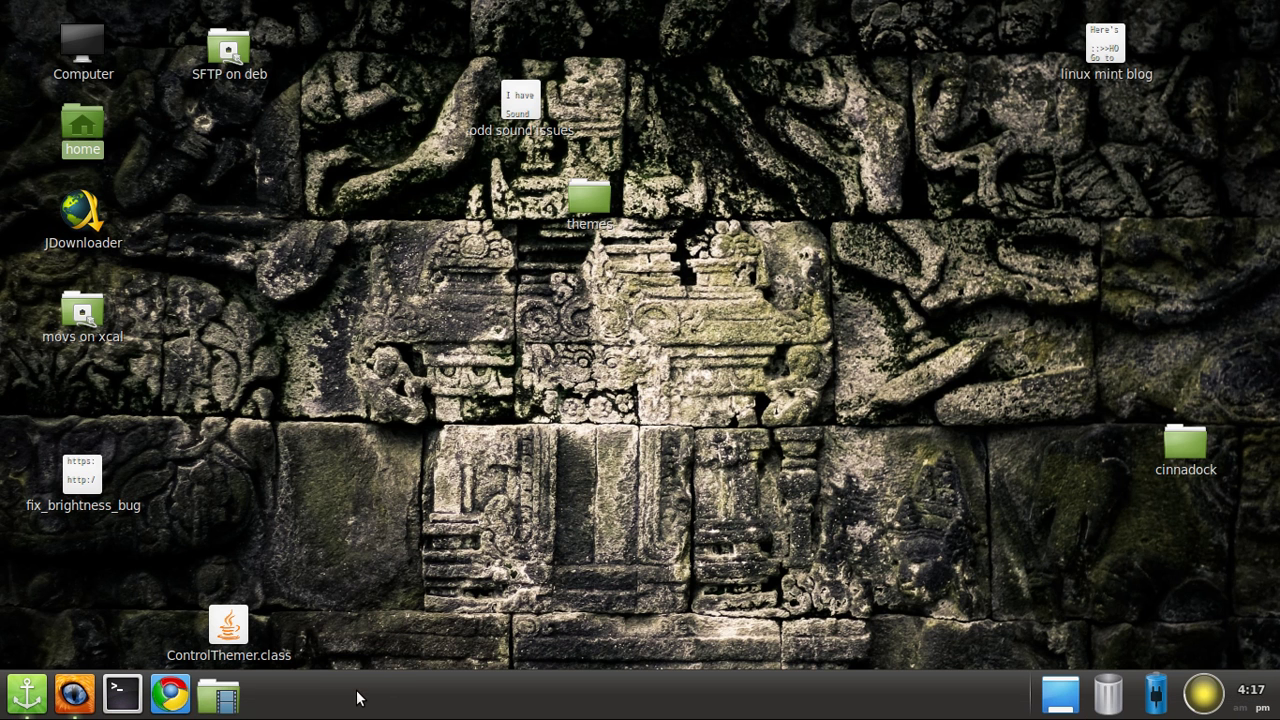
- Bring up the Firefox window with the recordMyDesktop page, and minimize it again to return to the desktop
{"action": "left_click", "coordinate": [74, 694]}
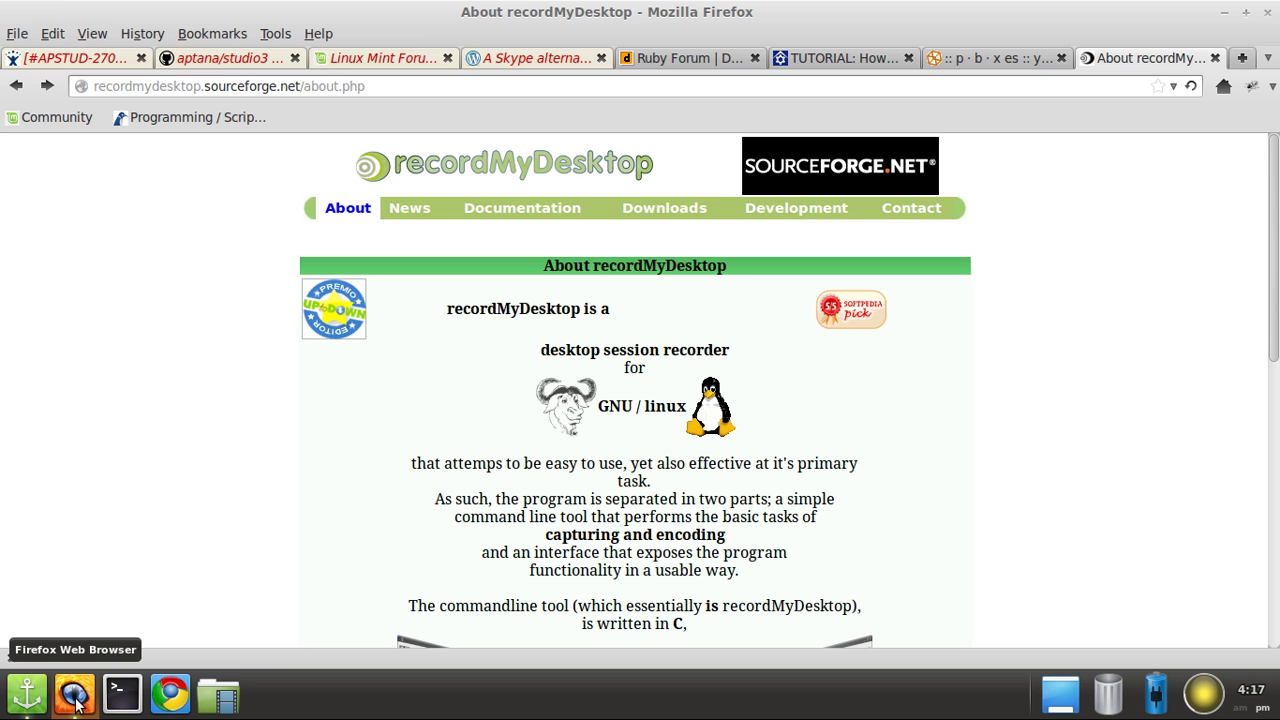
{"action": "left_click", "coordinate": [74, 694]}
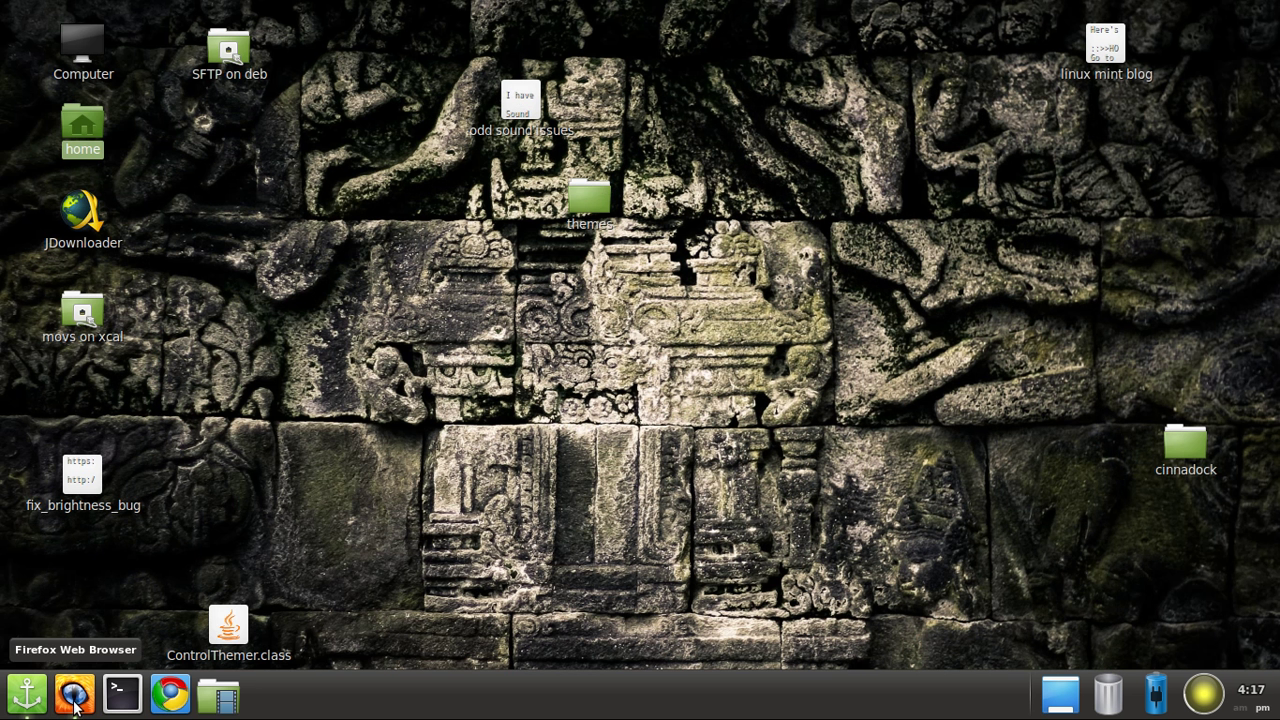
{"action": "mouse_move", "coordinate": [120, 716]}
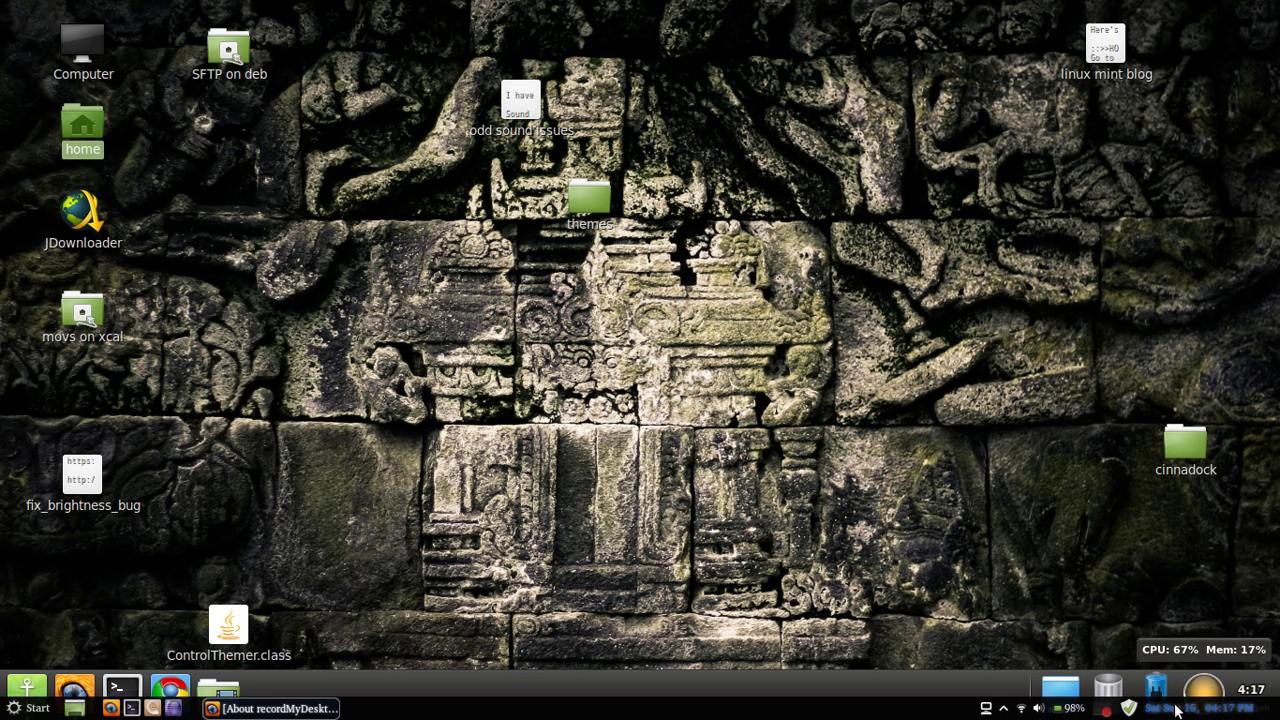